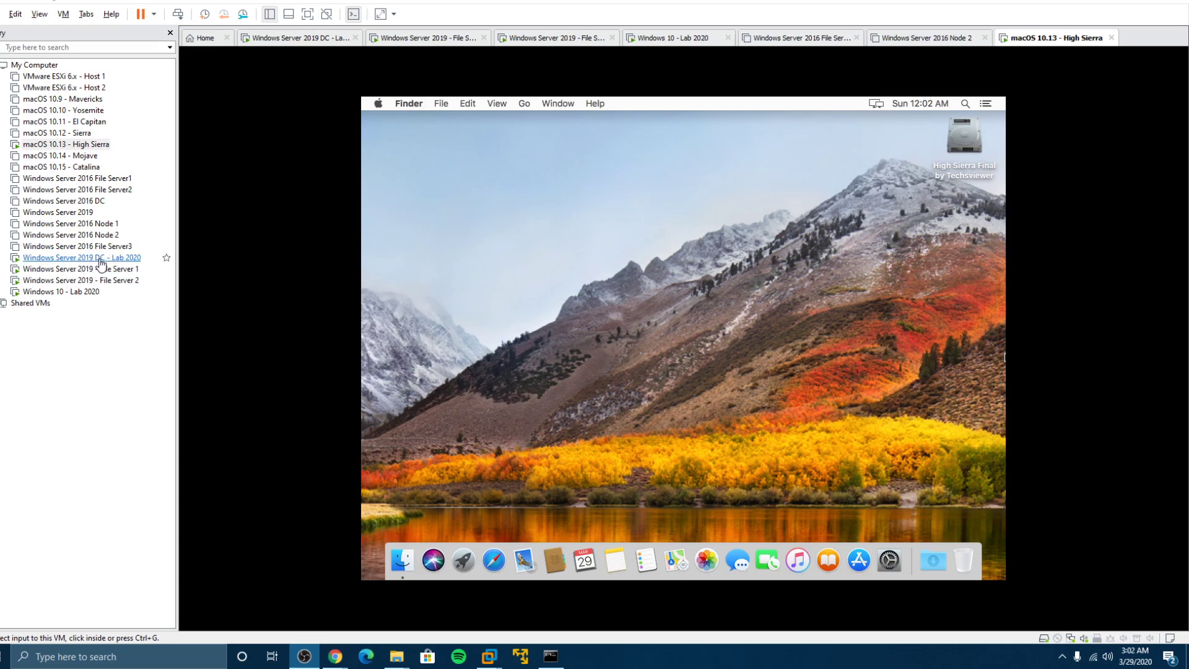
Cycle through the DC, Windows 10 and file server VMs, then return to macOS High Sierra
{"action": "left_click", "coordinate": [101, 263]}
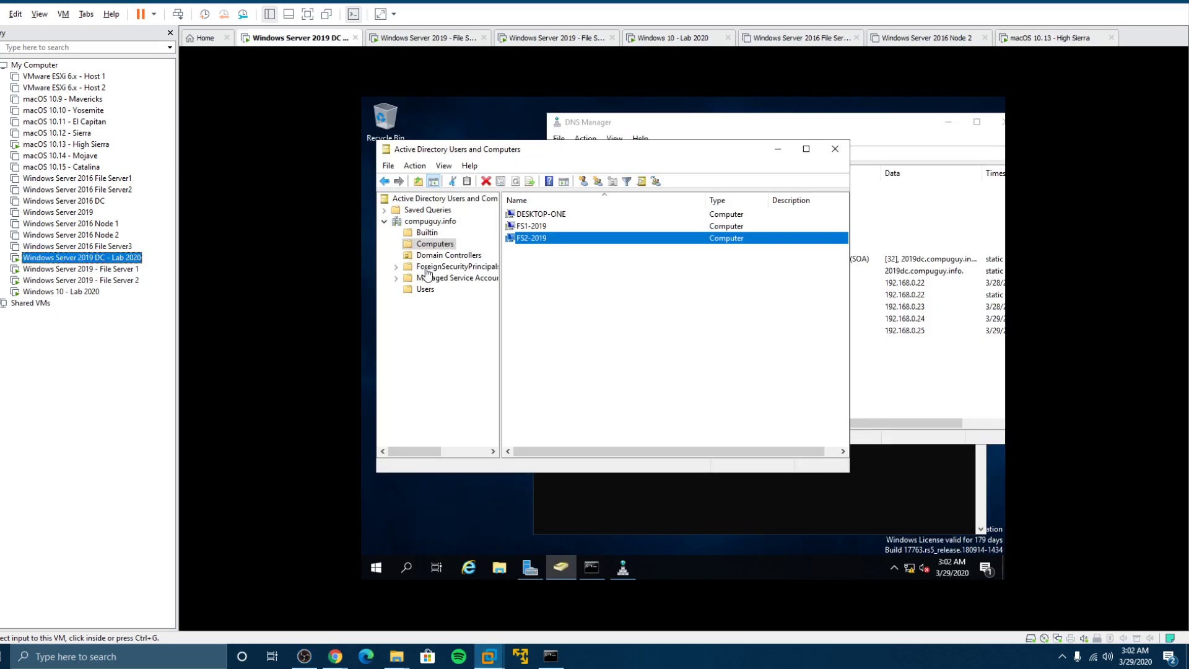
{"action": "left_click", "coordinate": [84, 291]}
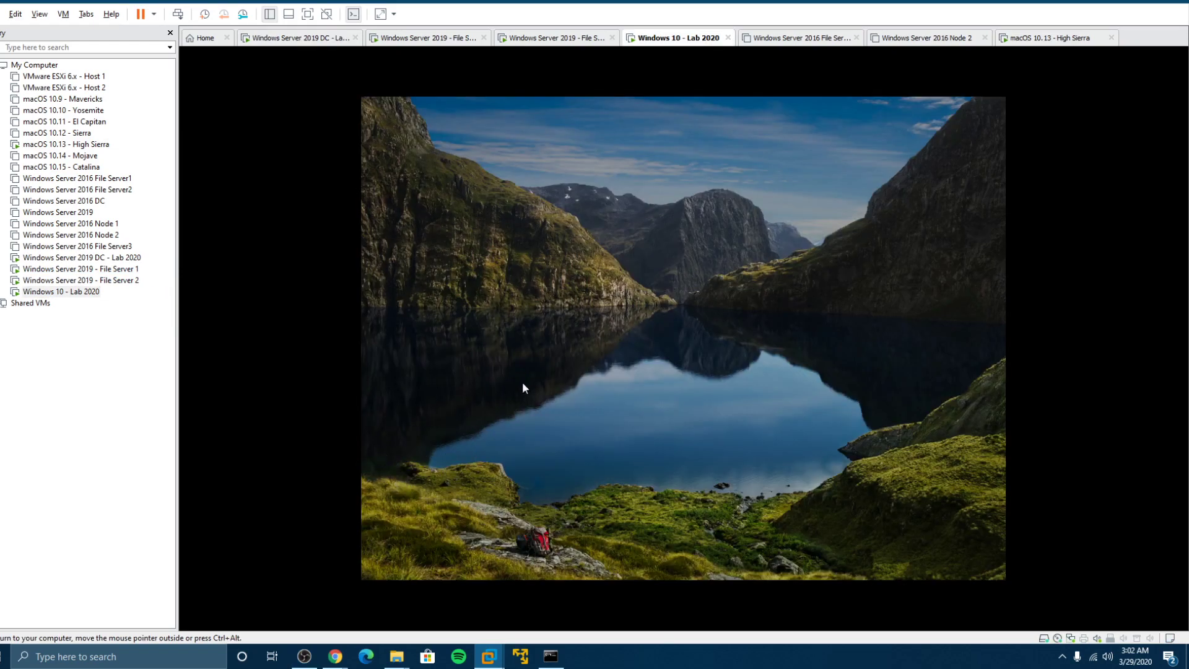
{"action": "left_click", "coordinate": [551, 376]}
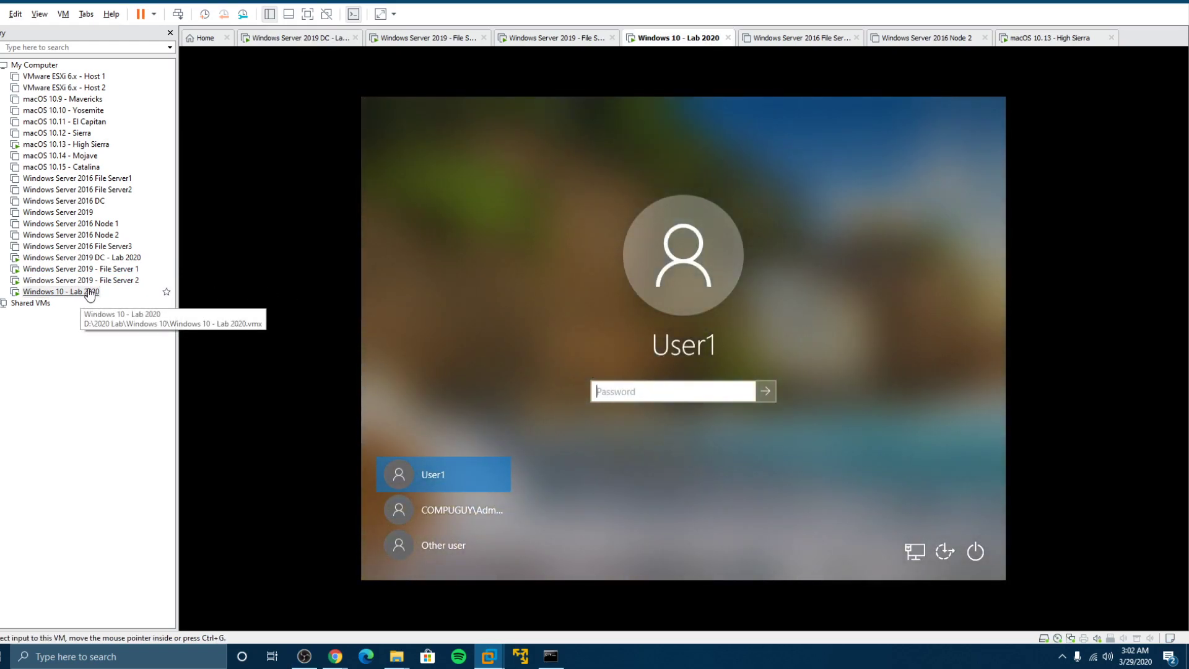
{"action": "left_click", "coordinate": [86, 281]}
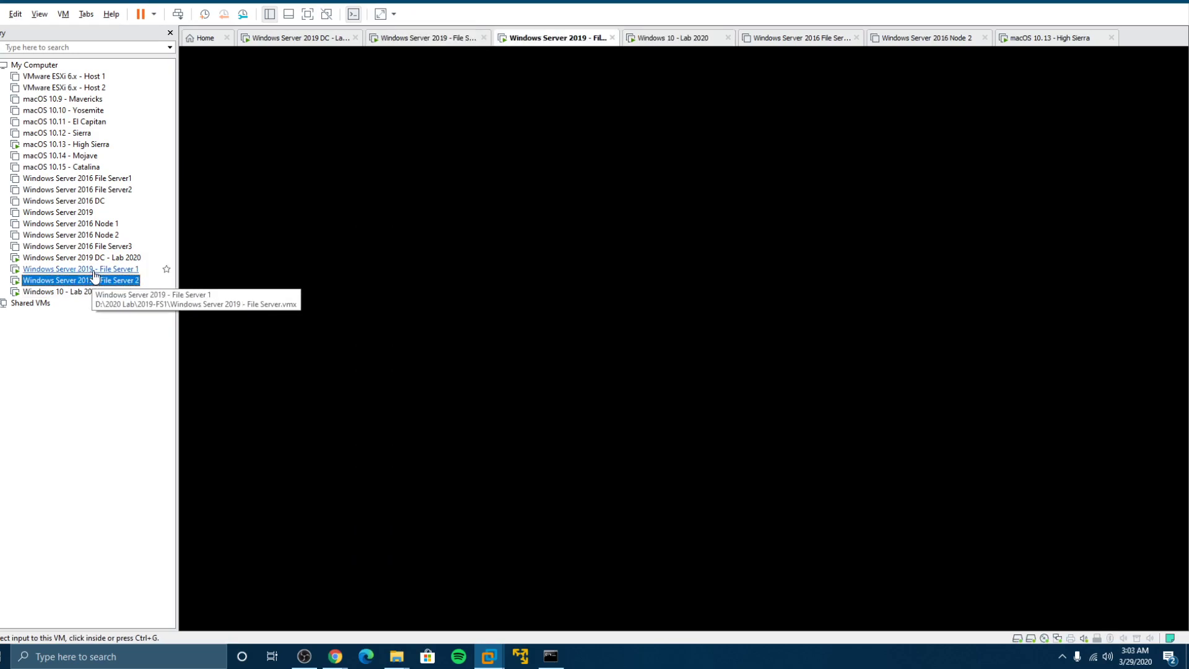
{"action": "left_click", "coordinate": [96, 271]}
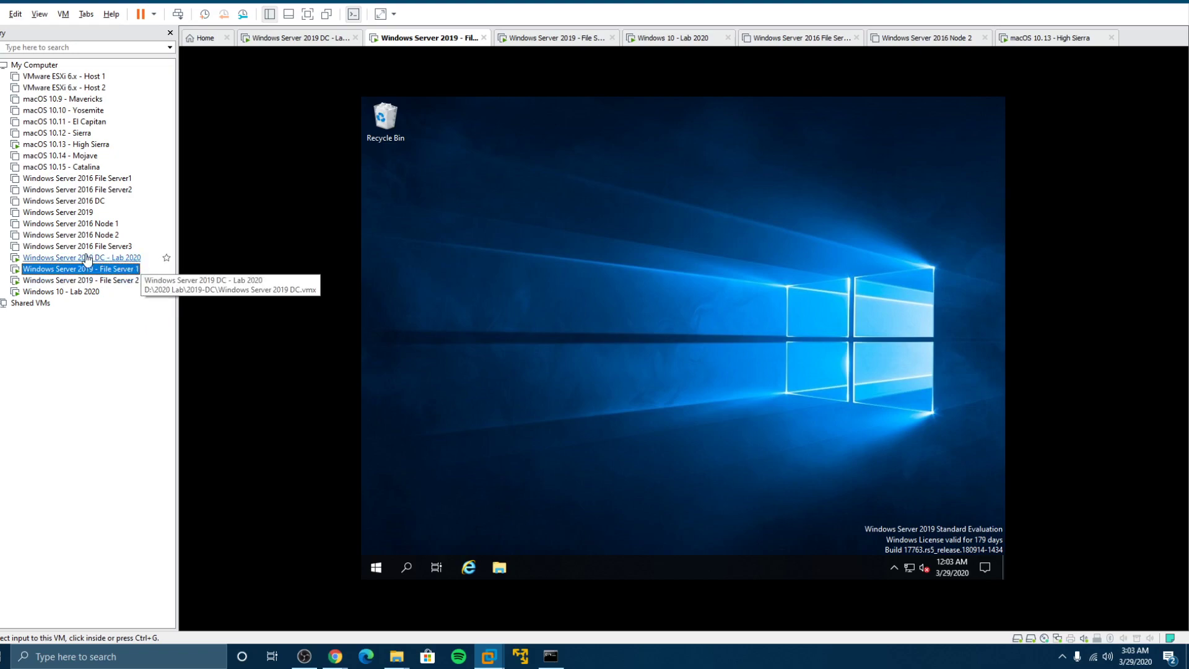
{"action": "left_click", "coordinate": [85, 144]}
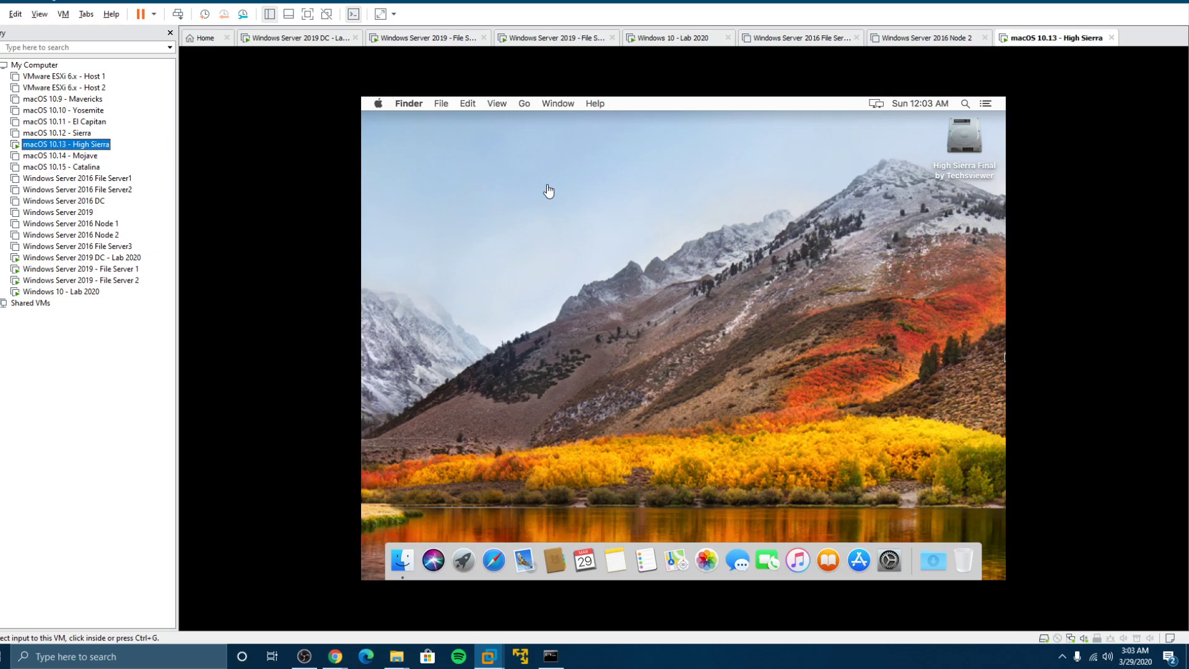
Check the 192.168.0.22 DNS server entry in the Mac's advanced Ethernet network settings
{"action": "left_click", "coordinate": [379, 106]}
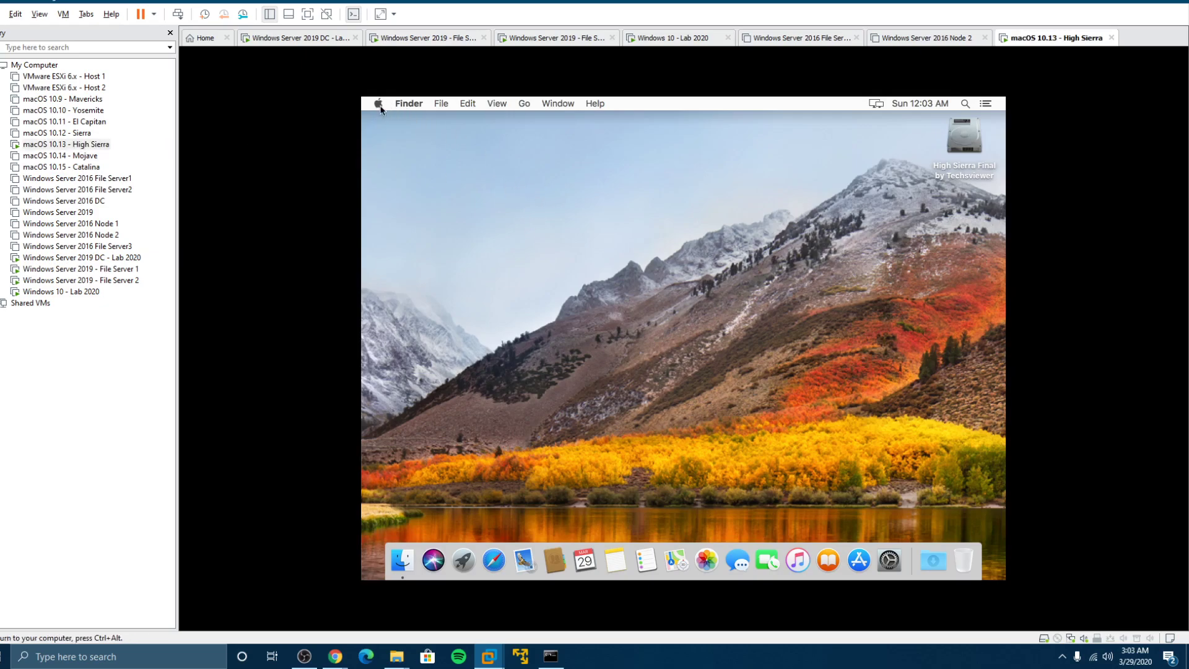
{"action": "left_click", "coordinate": [405, 140]}
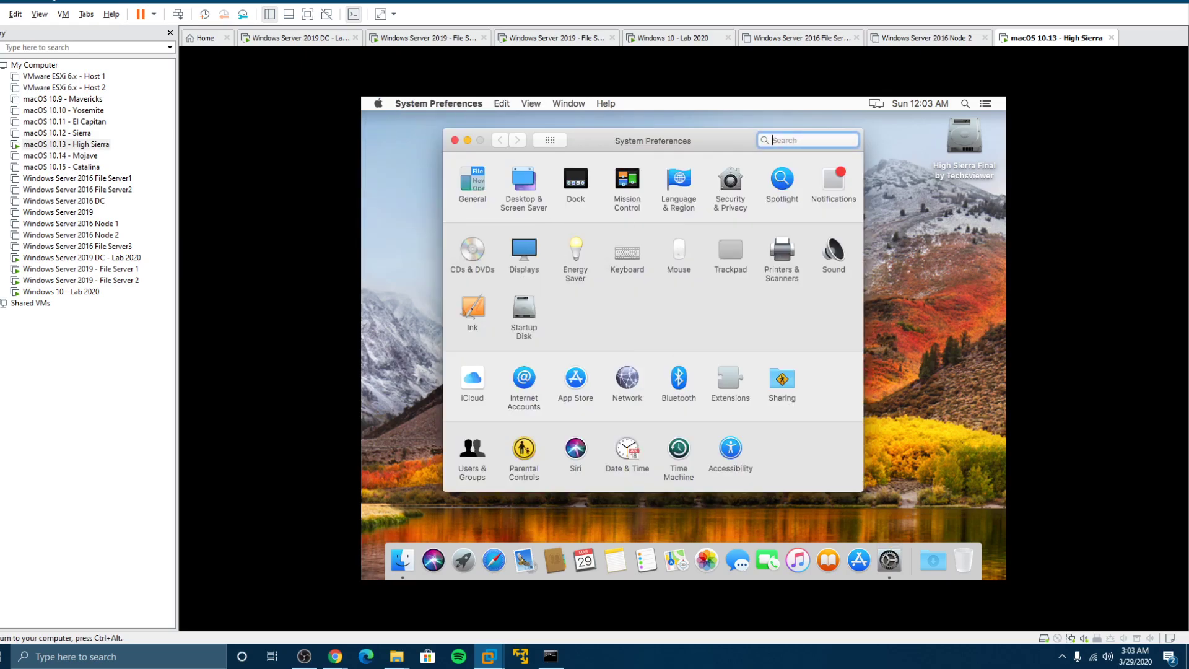
{"action": "left_click", "coordinate": [628, 380]}
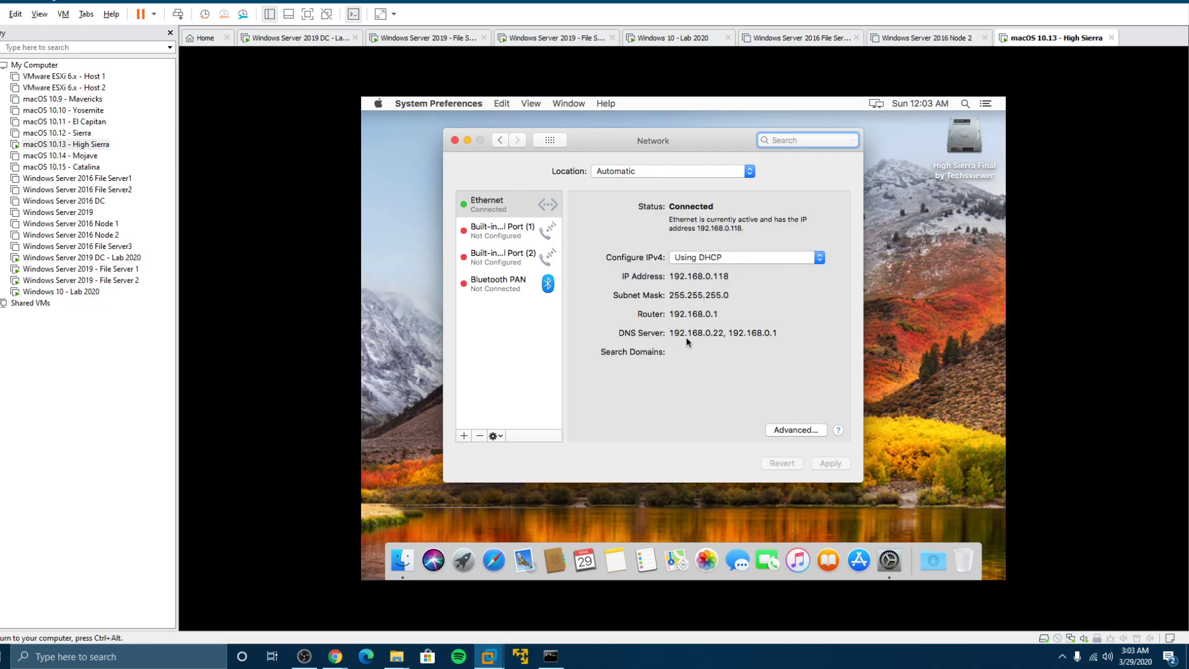
{"action": "left_click", "coordinate": [795, 430]}
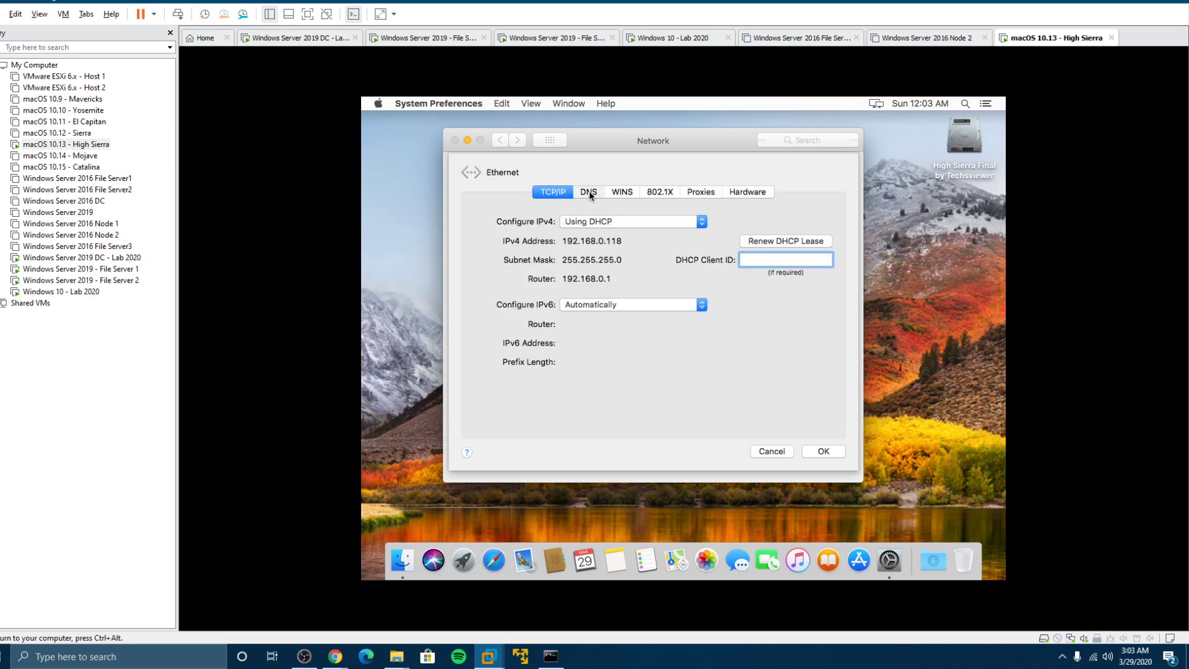
{"action": "left_click", "coordinate": [589, 191]}
{"action": "double_click", "coordinate": [531, 239]}
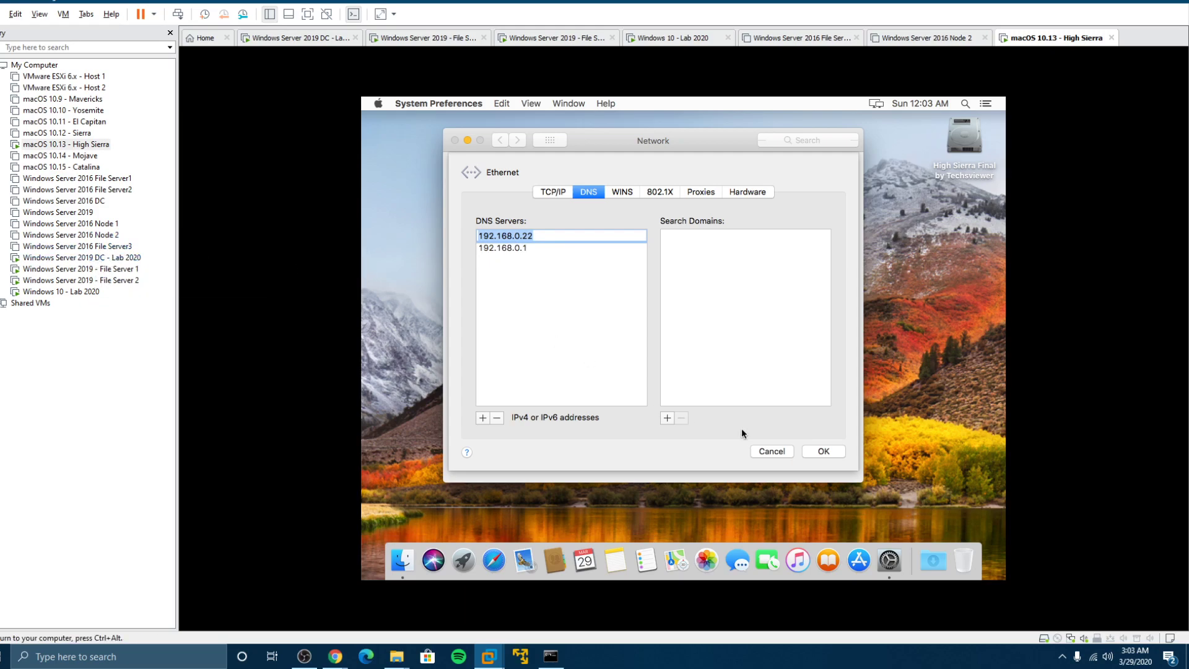
{"action": "left_click", "coordinate": [828, 454]}
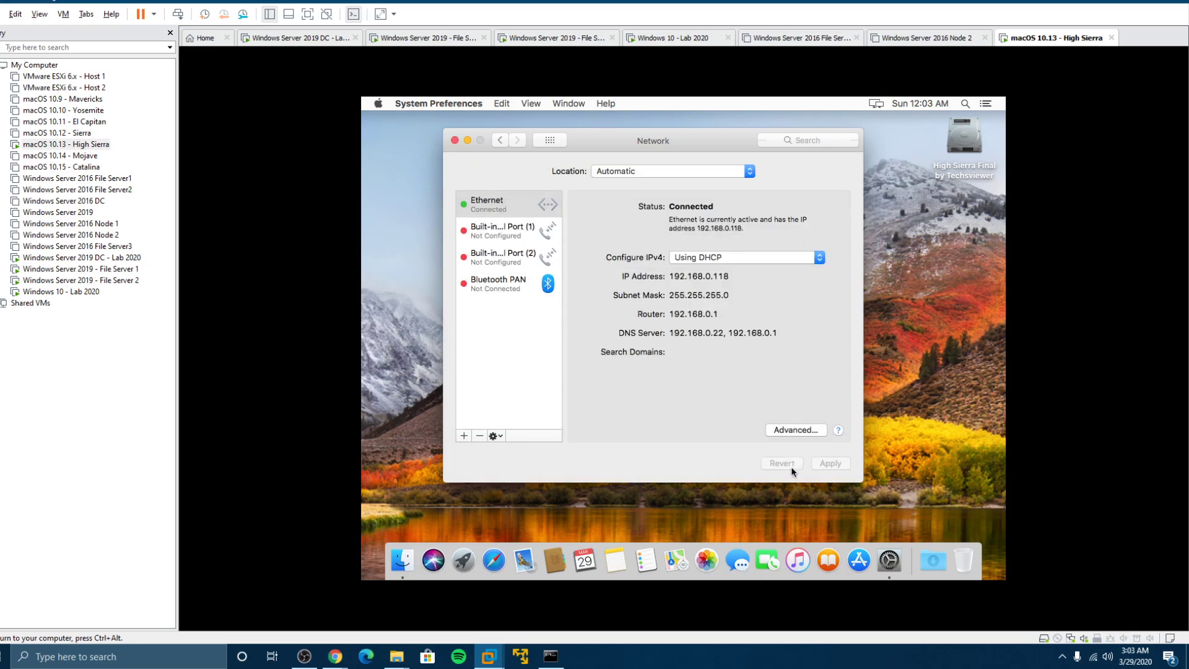
{"action": "left_click", "coordinate": [454, 141]}
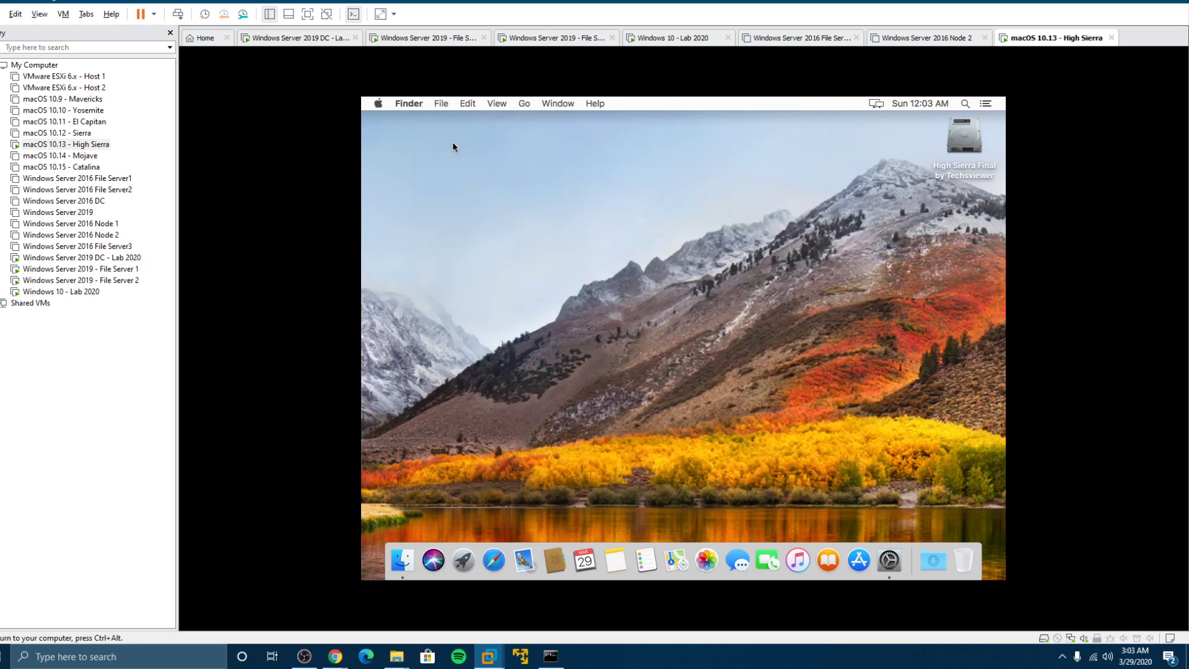
Unlock Users & Groups with the admin password and show its Login Options
{"action": "left_click", "coordinate": [378, 104]}
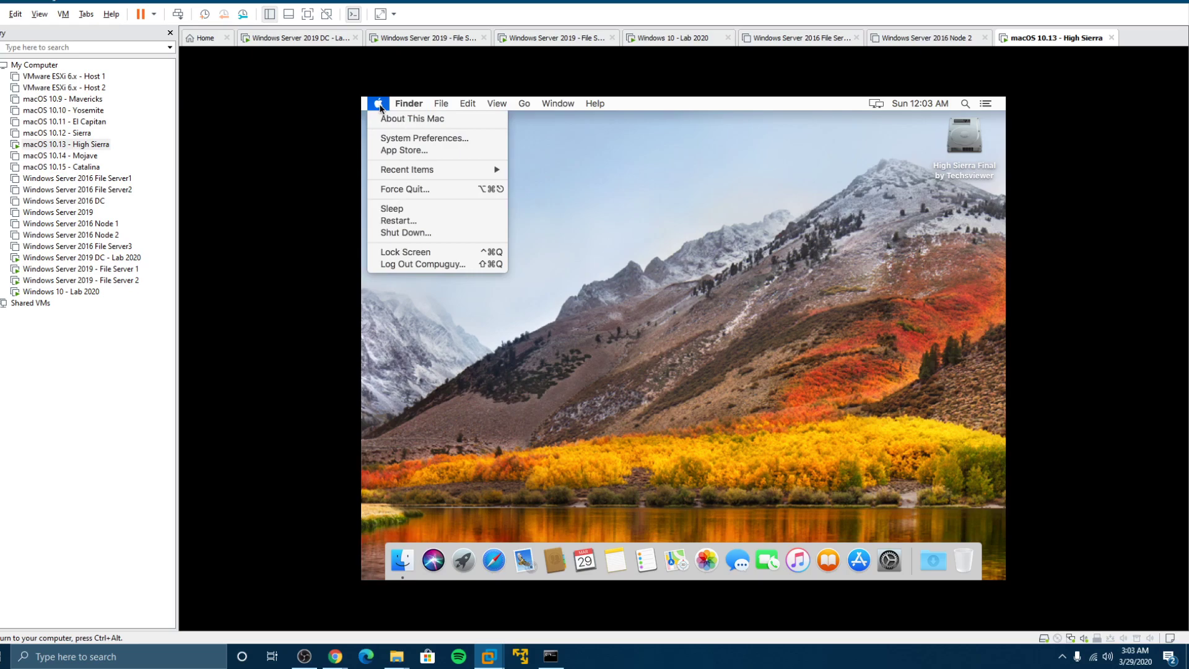
{"action": "left_click", "coordinate": [380, 139]}
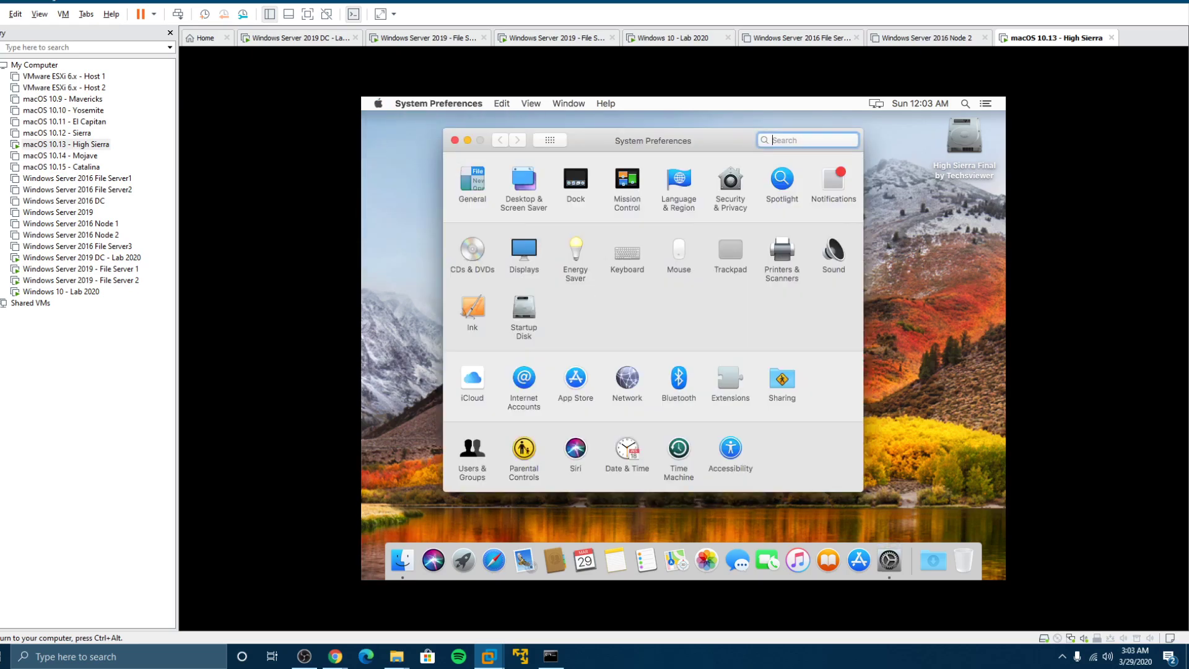
{"action": "left_click", "coordinate": [473, 447]}
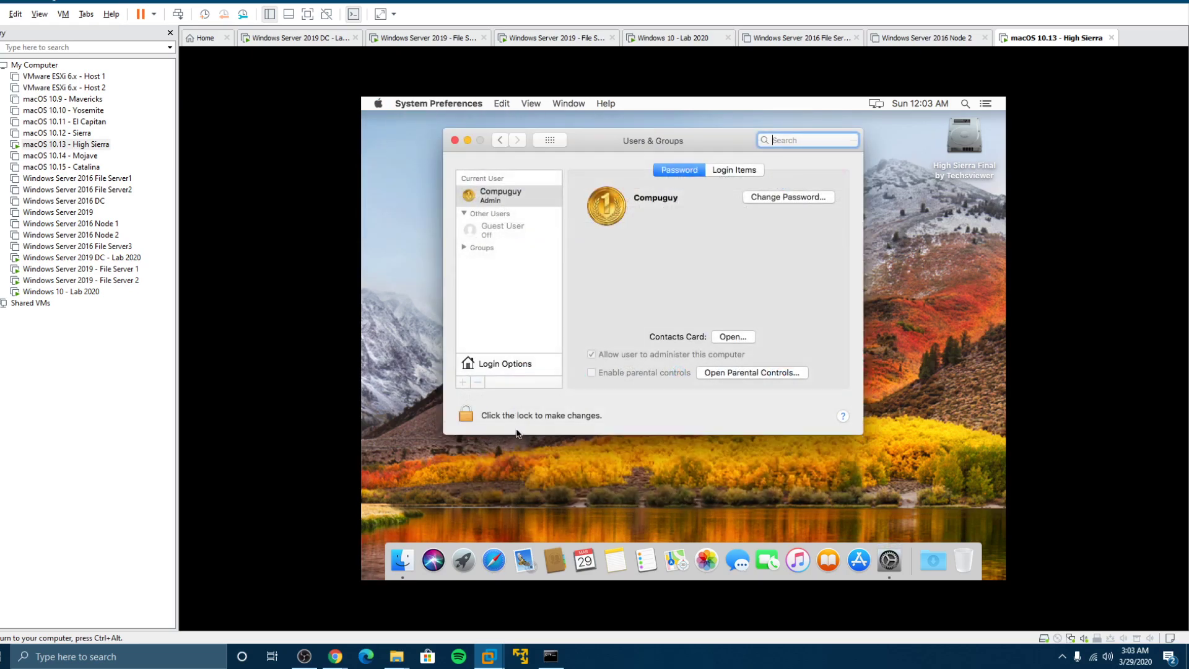
{"action": "left_click", "coordinate": [473, 412]}
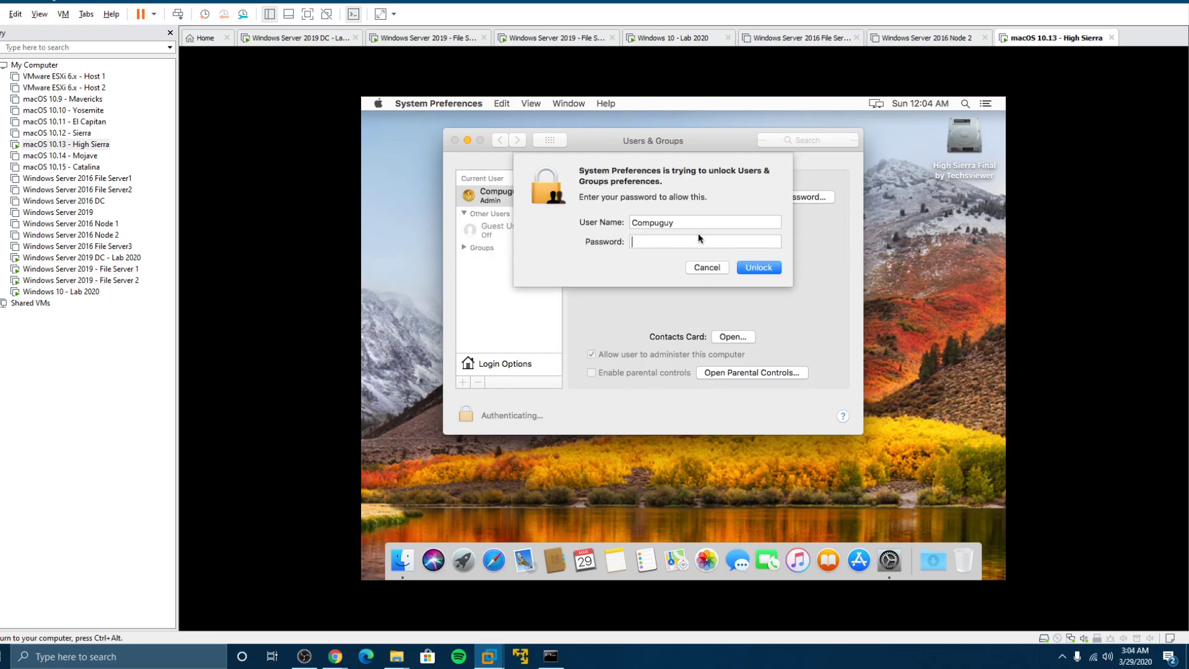
{"action": "type", "text": "•••••••••••"}
{"action": "key", "text": "Return"}
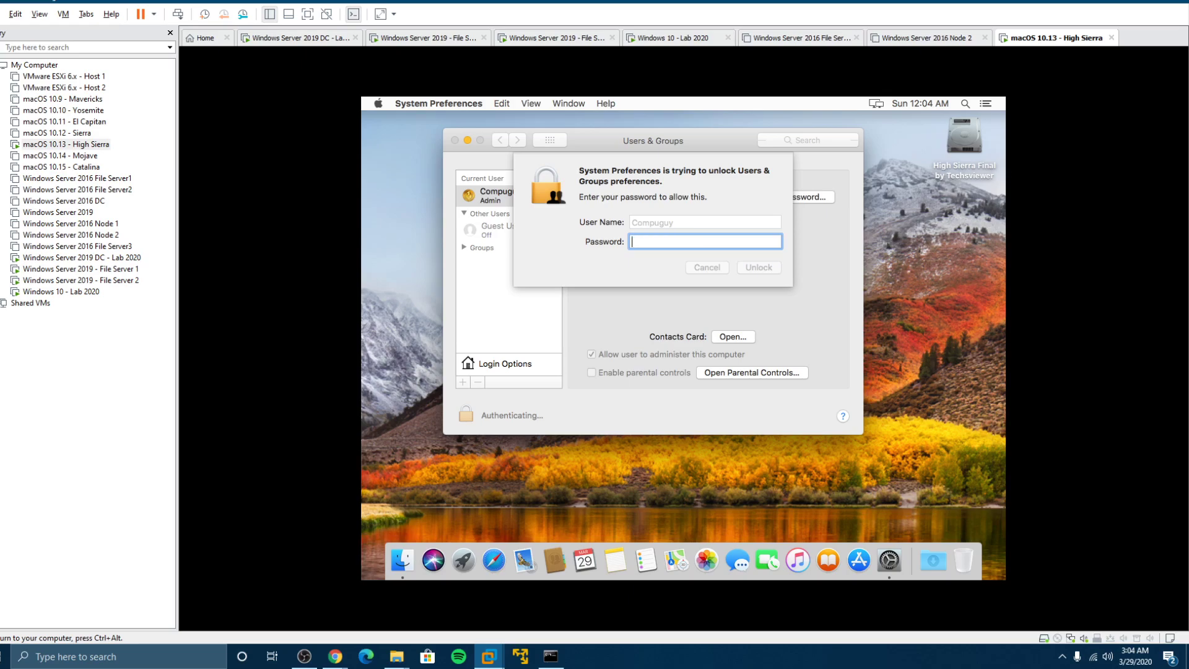
{"action": "type", "text": "•••••••••••"}
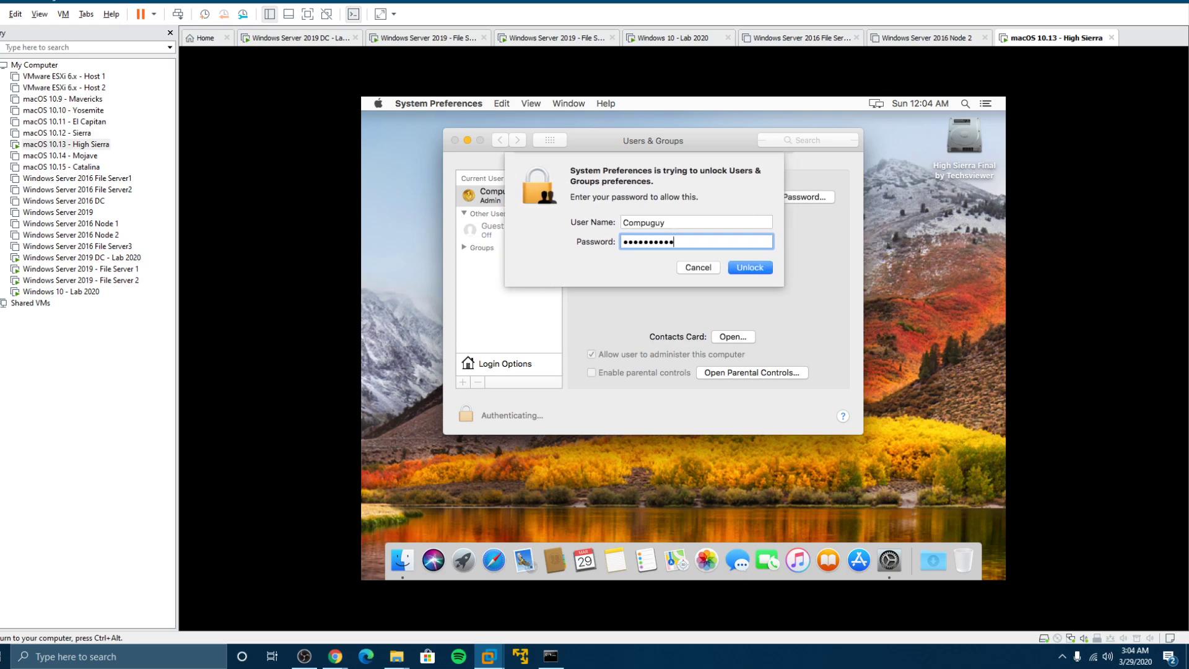
{"action": "key", "text": "Return"}
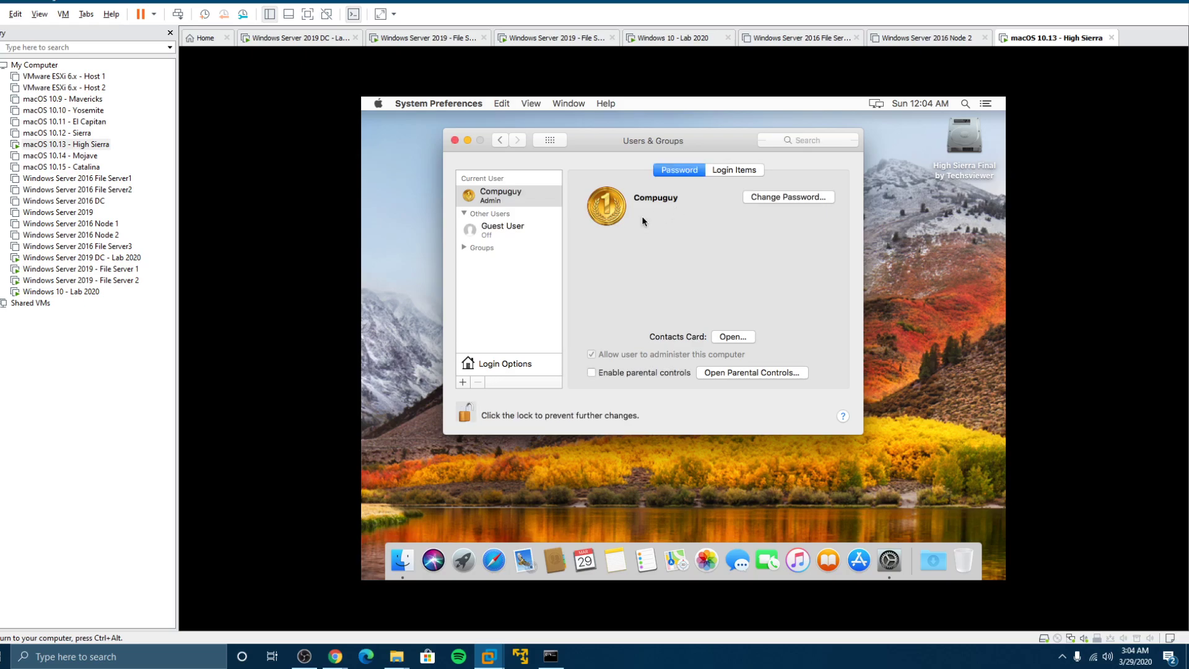
{"action": "left_click", "coordinate": [502, 369]}
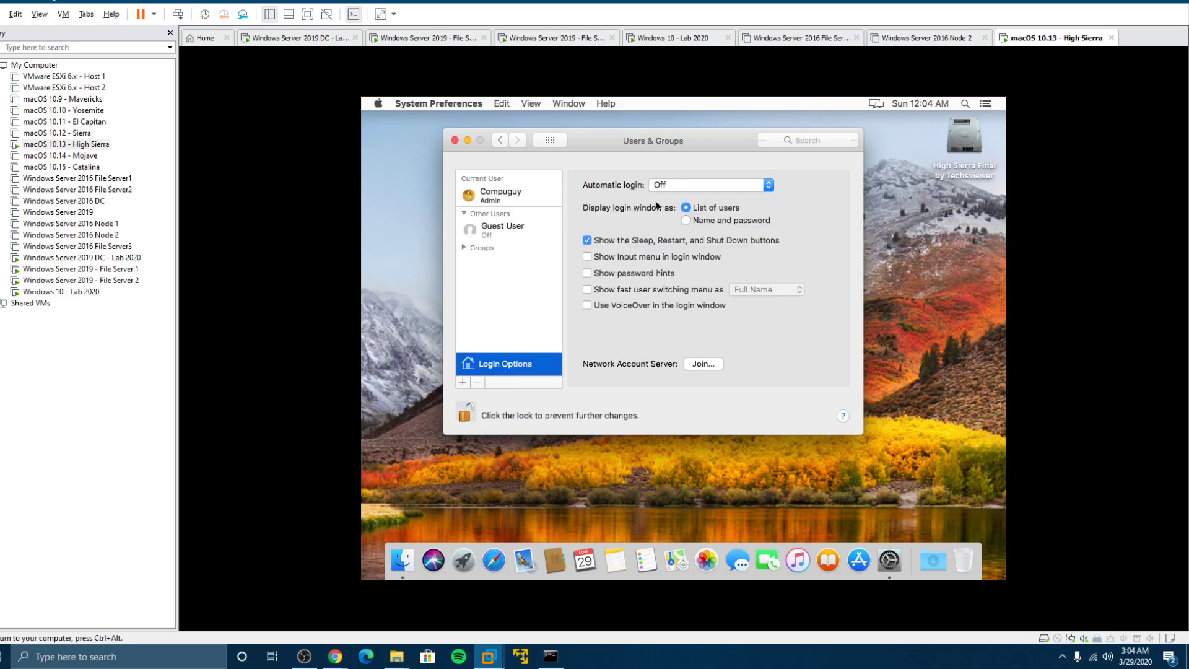
Enter compuguy.info as the network account server and MacHighSierra as the client computer ID
{"action": "left_click", "coordinate": [702, 364]}
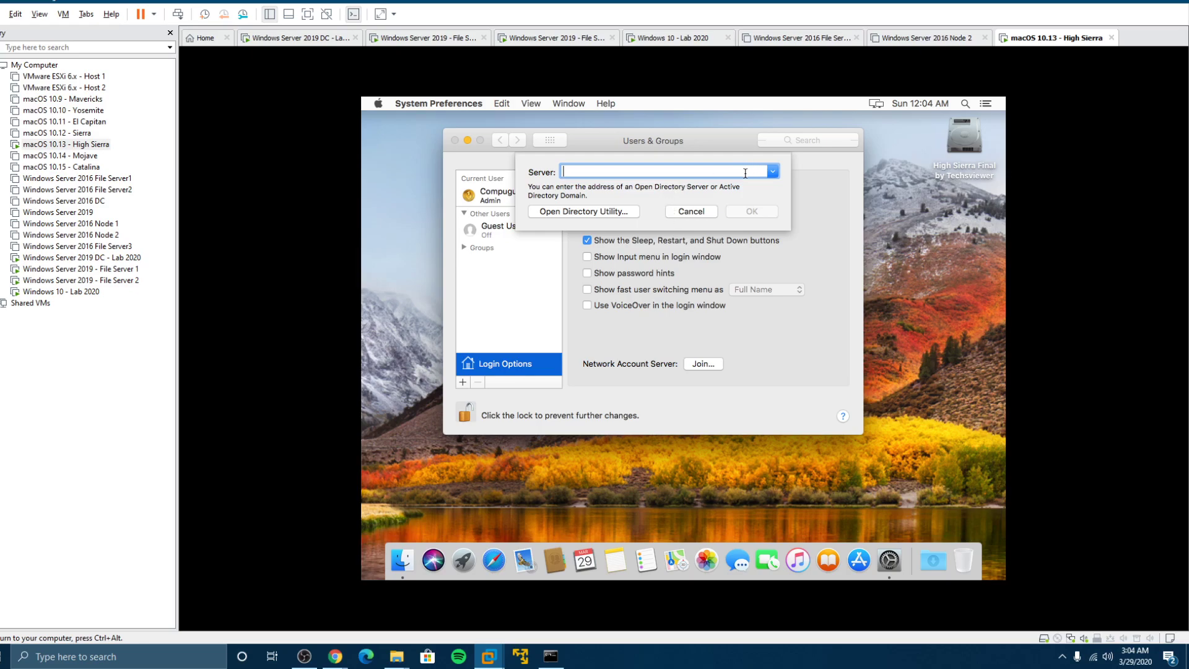
{"action": "type", "text": "compuguy"}
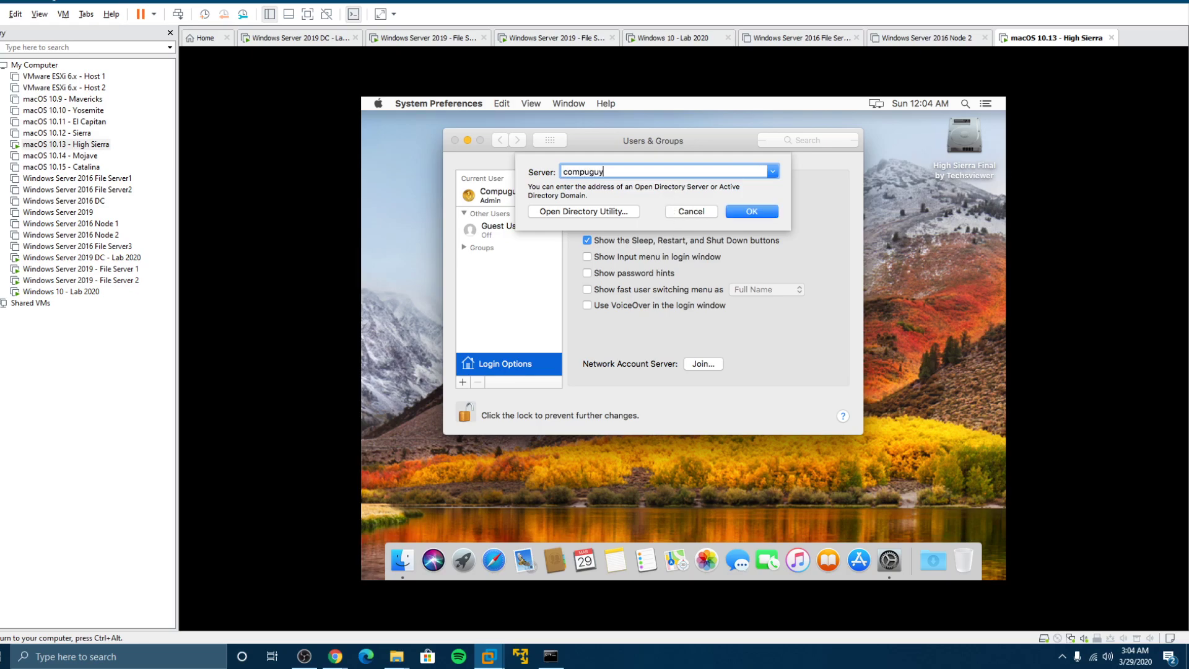
{"action": "type", "text": ".info"}
{"action": "key", "text": "Return"}
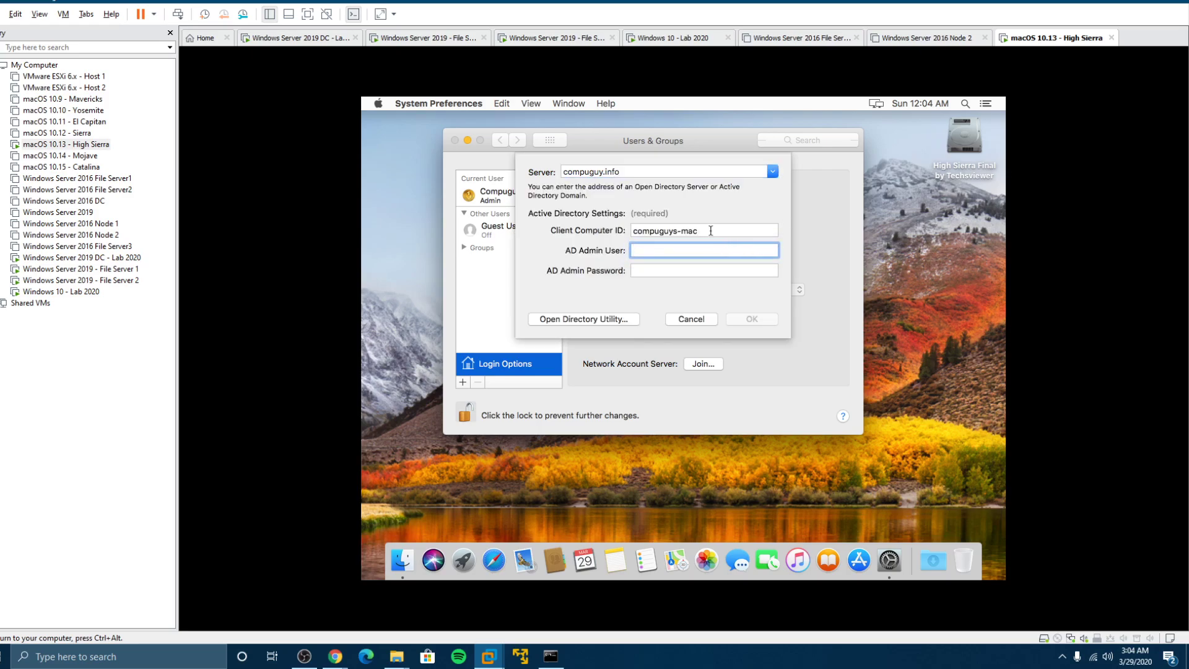
{"action": "left_click_drag", "start_coordinate": [711, 230], "coordinate": [632, 225]}
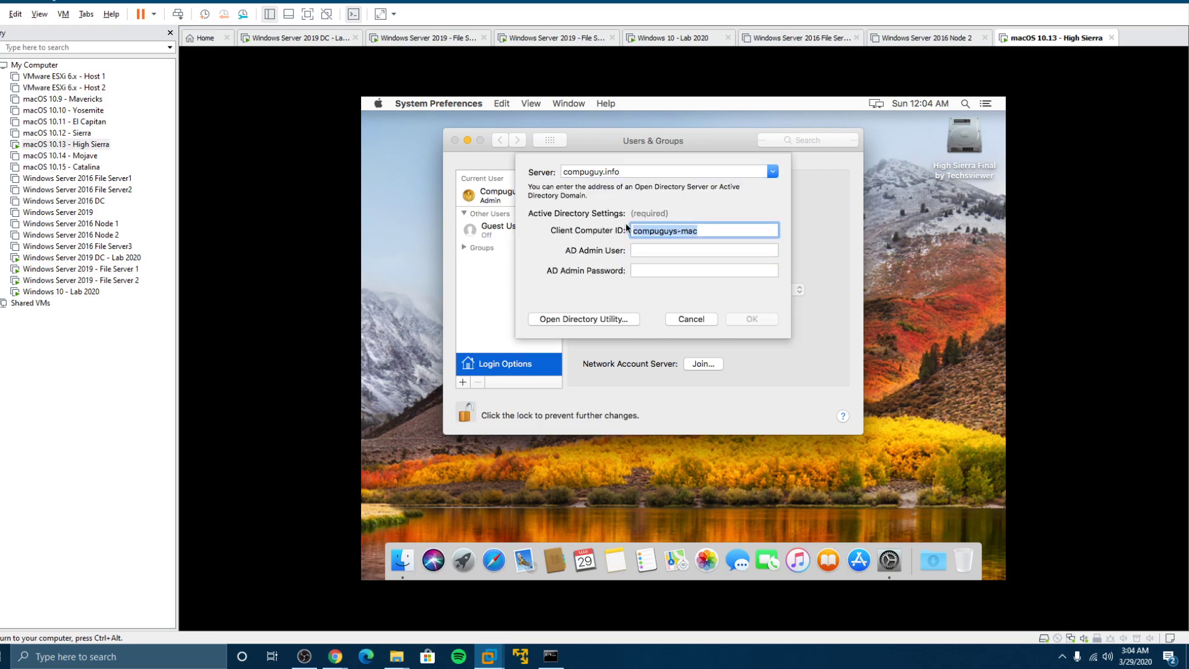
{"action": "type", "text": "MacHighSierra"}
Fill in the AD admin user name and the admin password
{"action": "left_click", "coordinate": [644, 250]}
{"action": "type", "text": "Comp"}
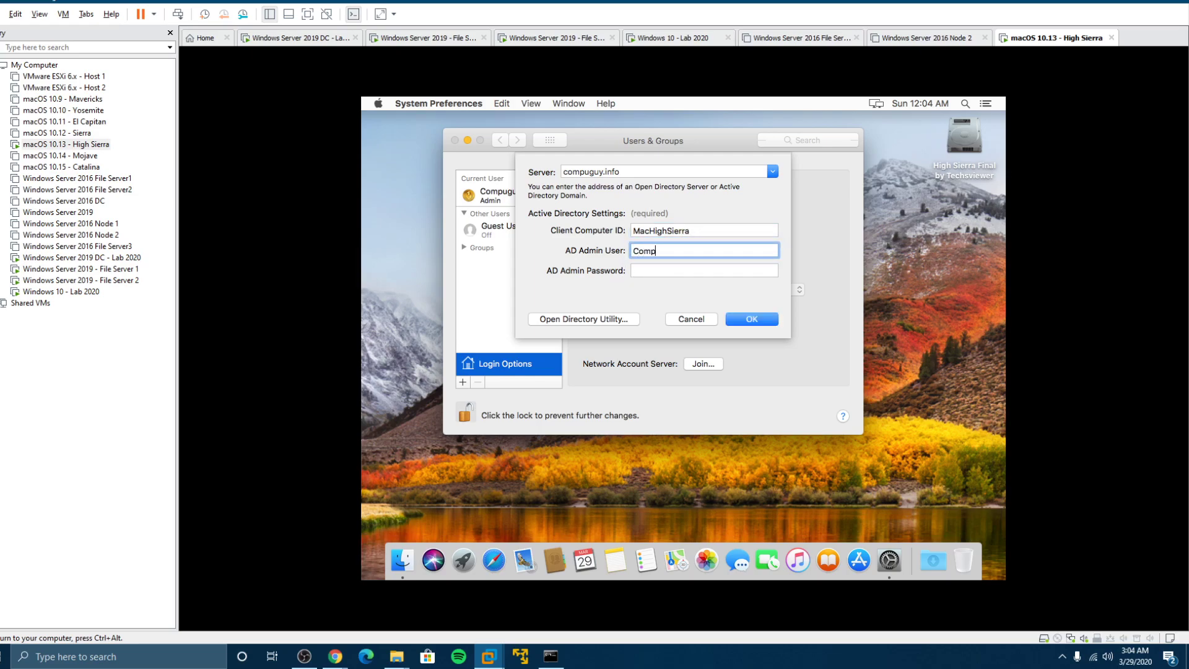
{"action": "type", "text": "uguy"}
{"action": "key", "text": "Tab"}
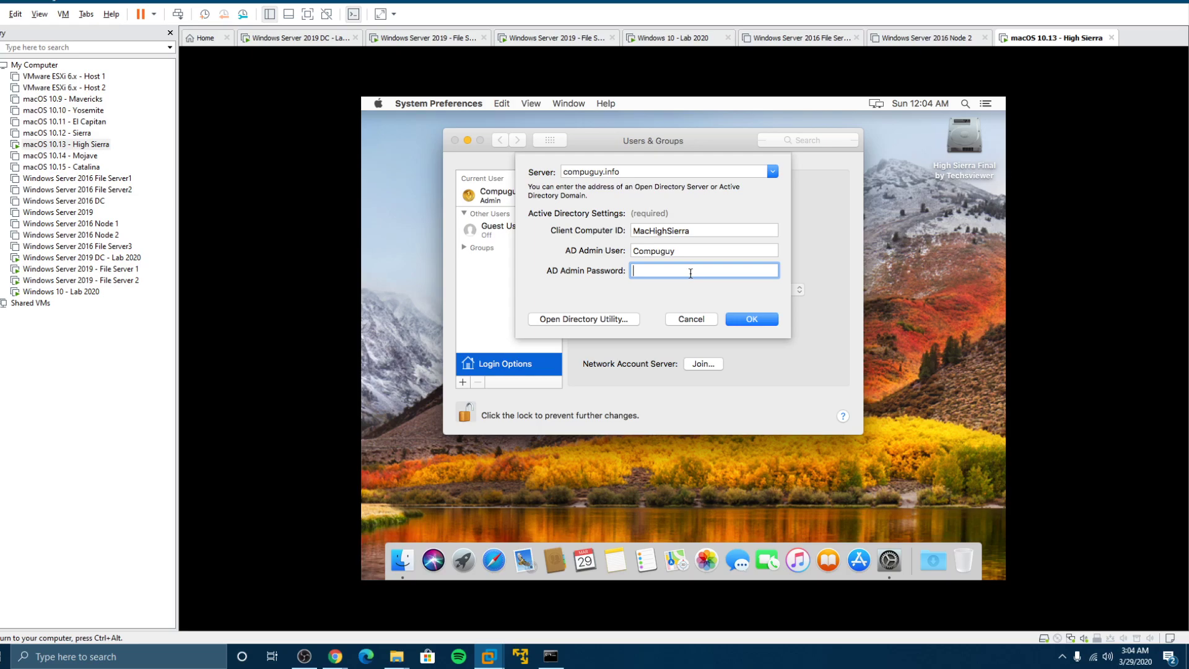
{"action": "type", "text": "•••••••"}
Submit the binding, then on the DC refresh the compuguy.info Computers list twice
{"action": "left_click", "coordinate": [745, 320]}
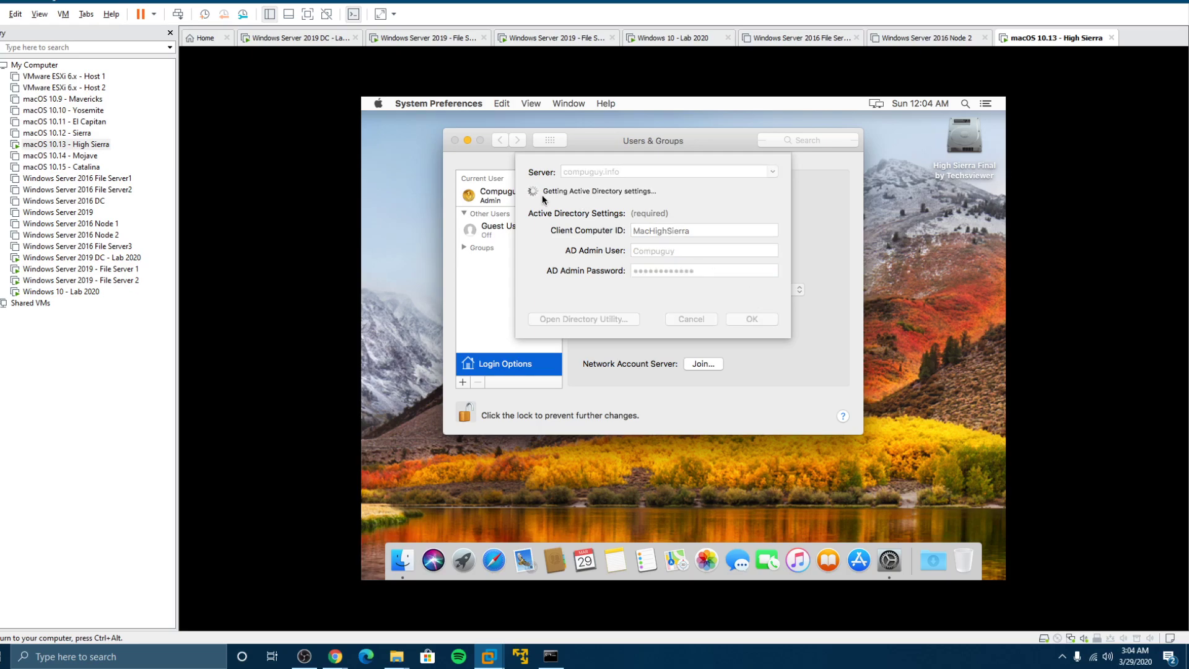
{"action": "left_click", "coordinate": [100, 258]}
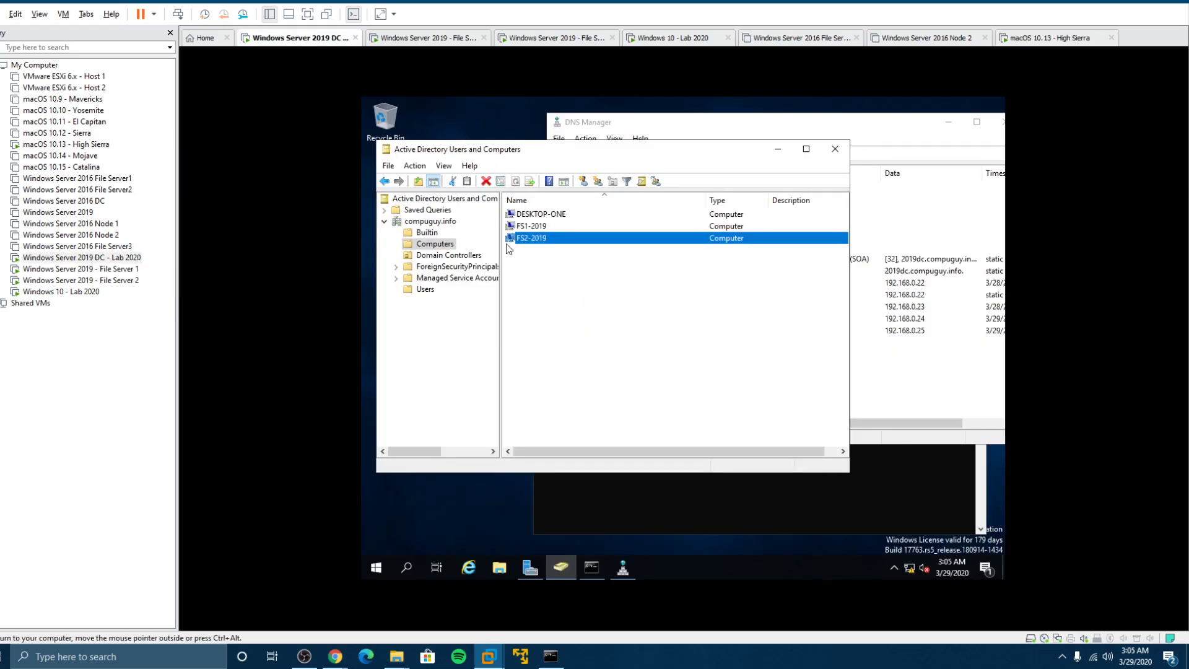
{"action": "left_click", "coordinate": [444, 245]}
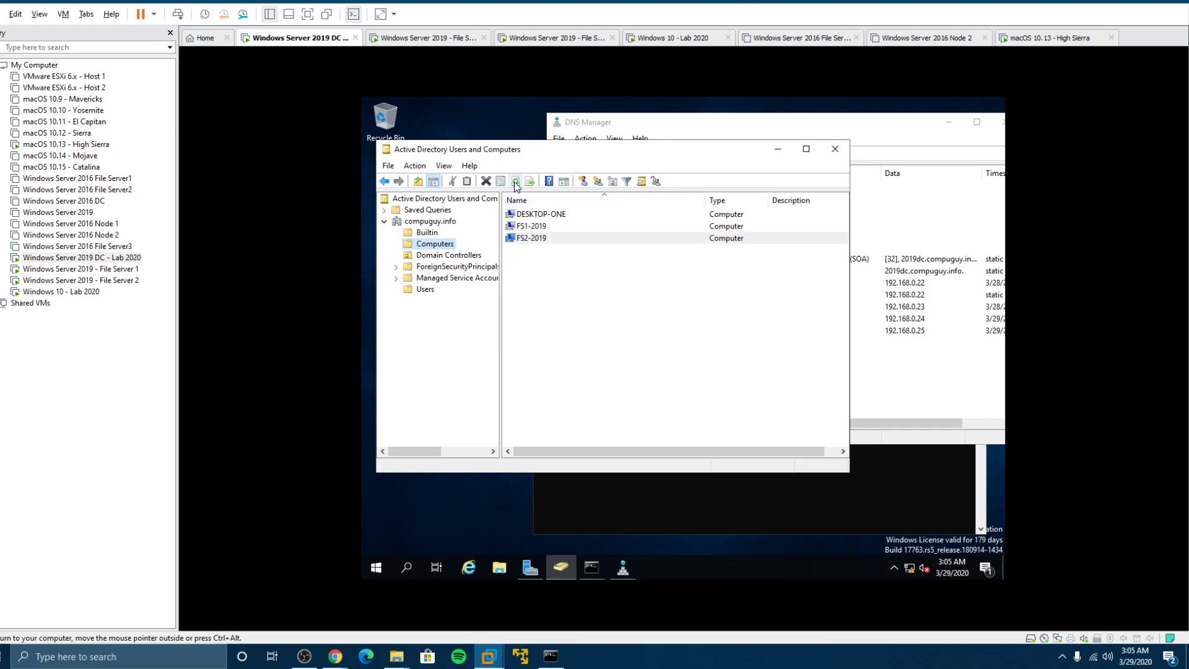
{"action": "right_click", "coordinate": [561, 307]}
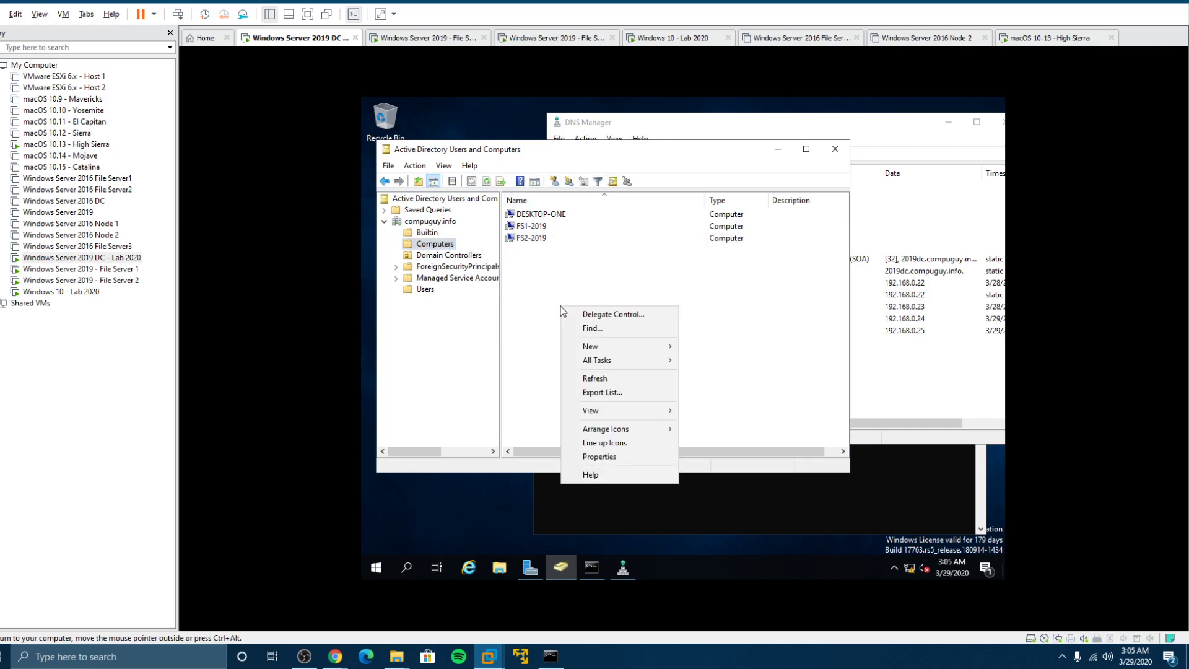
{"action": "left_click", "coordinate": [593, 377]}
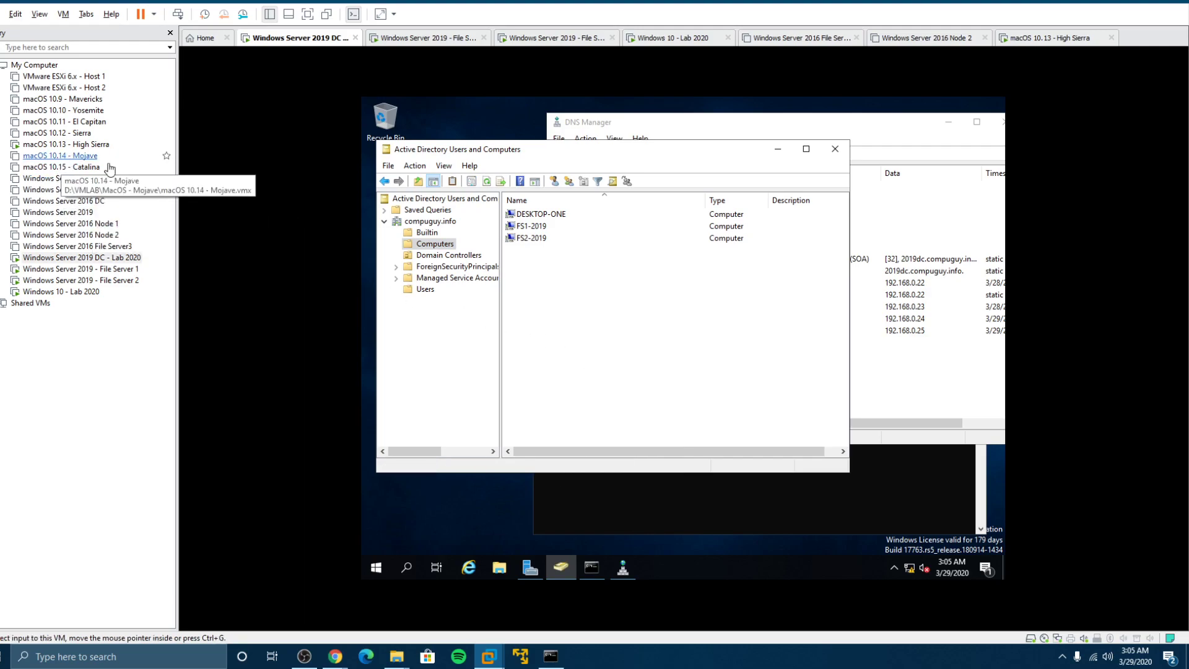
{"action": "right_click", "coordinate": [578, 288]}
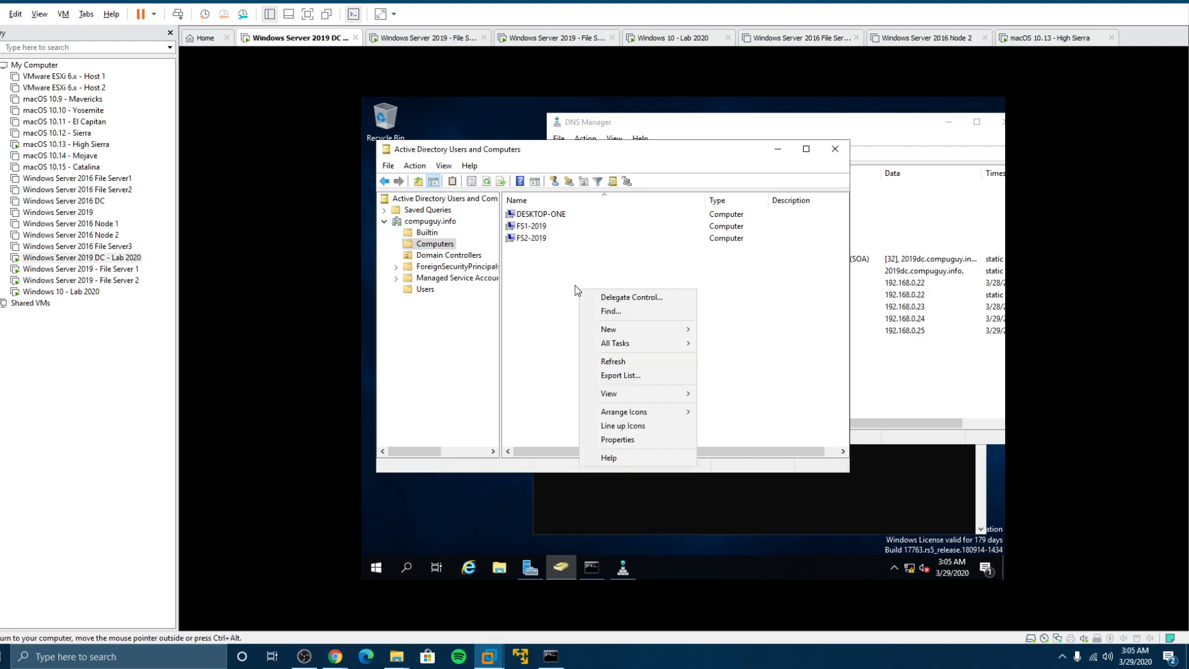
{"action": "left_click", "coordinate": [633, 362]}
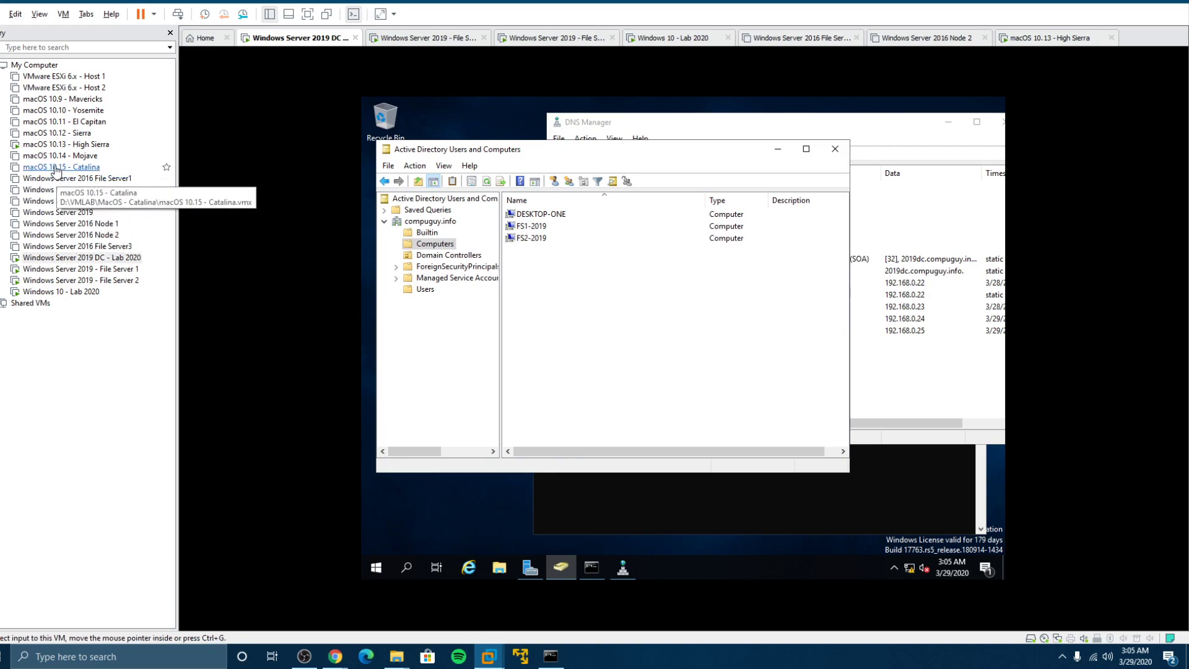
Check the Mac, then refresh the Computers list again until machighsierra appears
{"action": "left_click", "coordinate": [164, 144]}
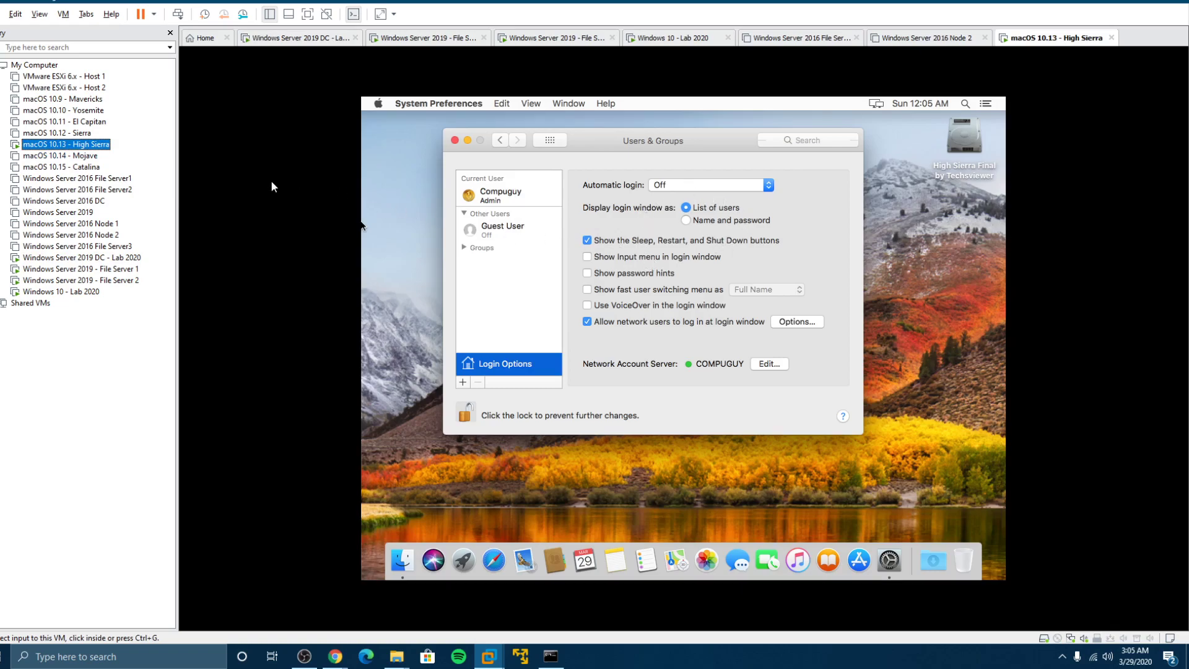
{"action": "left_click", "coordinate": [96, 259]}
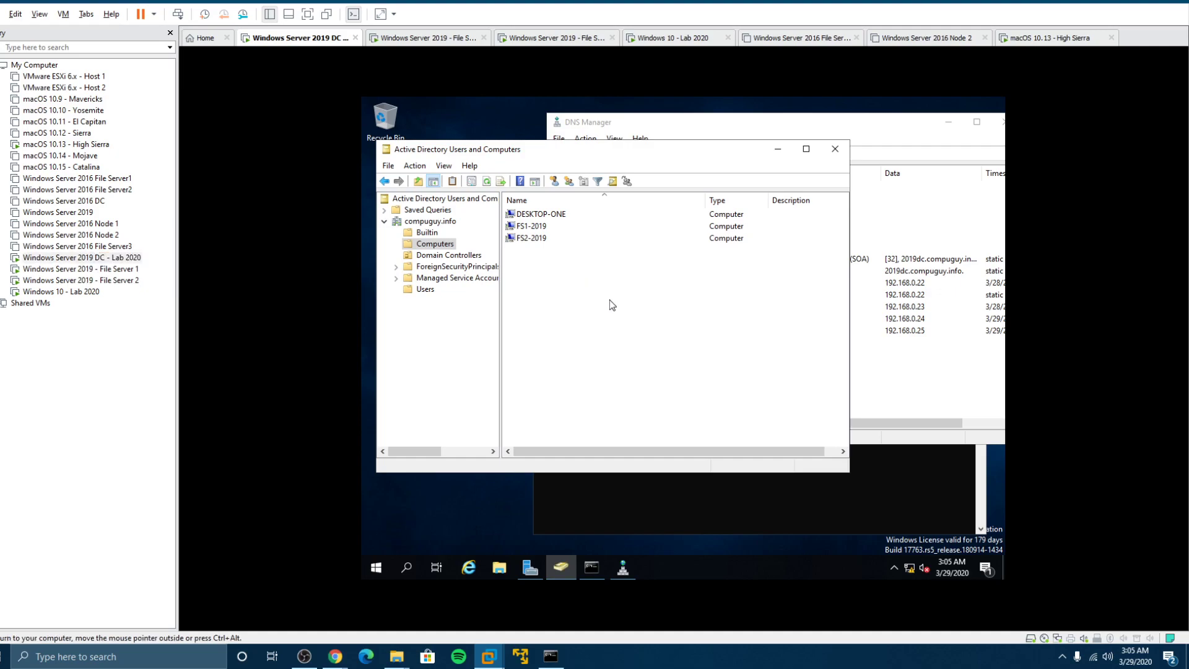
{"action": "right_click", "coordinate": [610, 301]}
{"action": "left_click", "coordinate": [636, 373]}
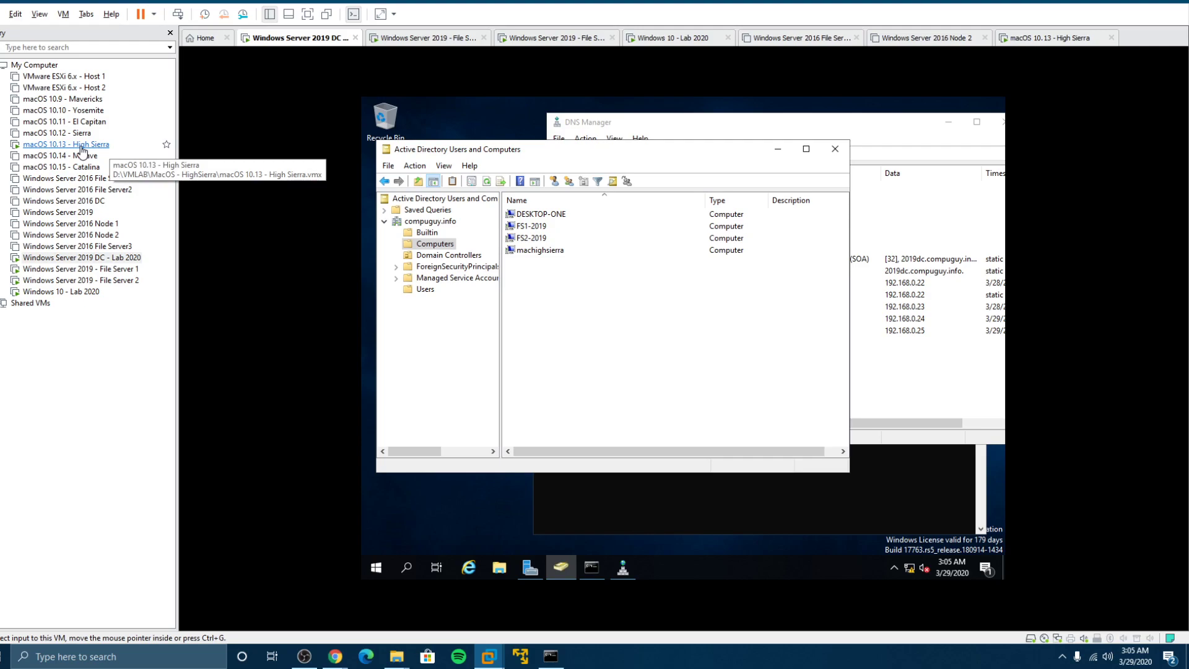
Open Directory Utility from the network account server settings and unlock it with the admin password
{"action": "double_click", "coordinate": [81, 146]}
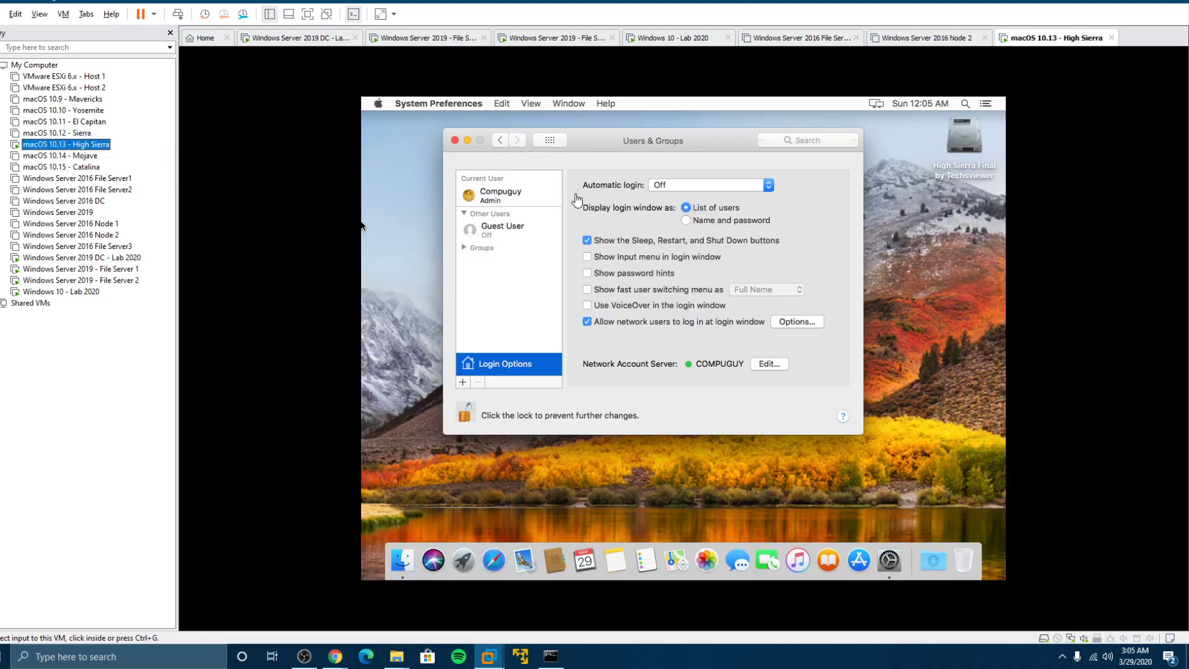
{"action": "left_click", "coordinate": [766, 367]}
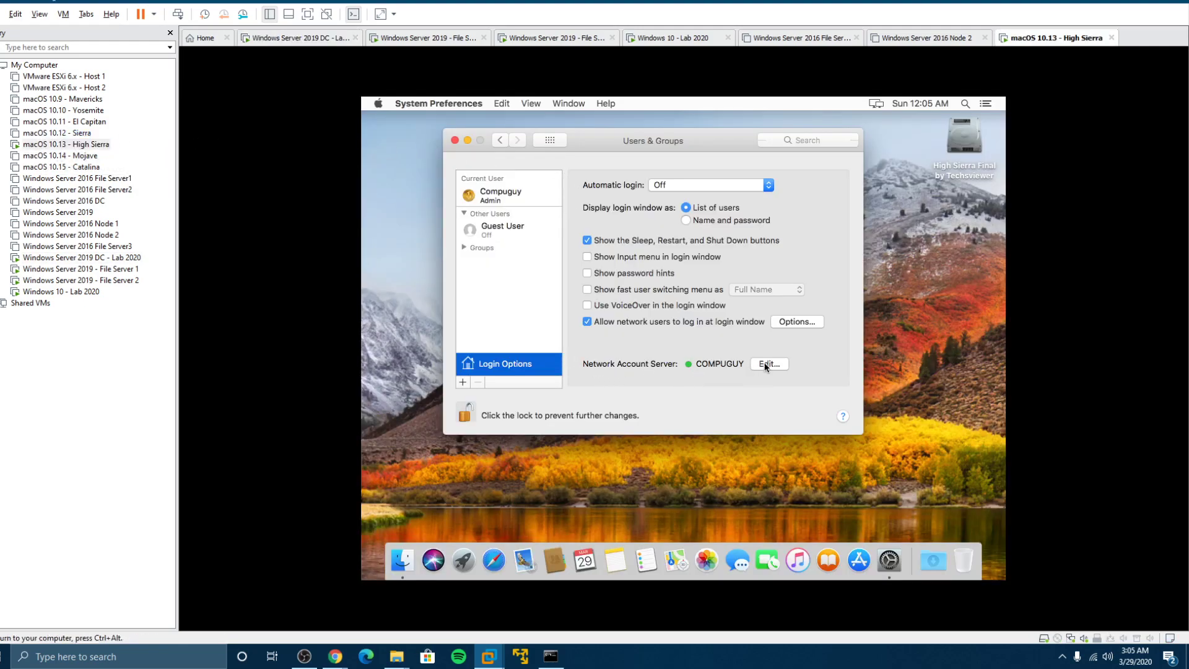
{"action": "left_click", "coordinate": [766, 365]}
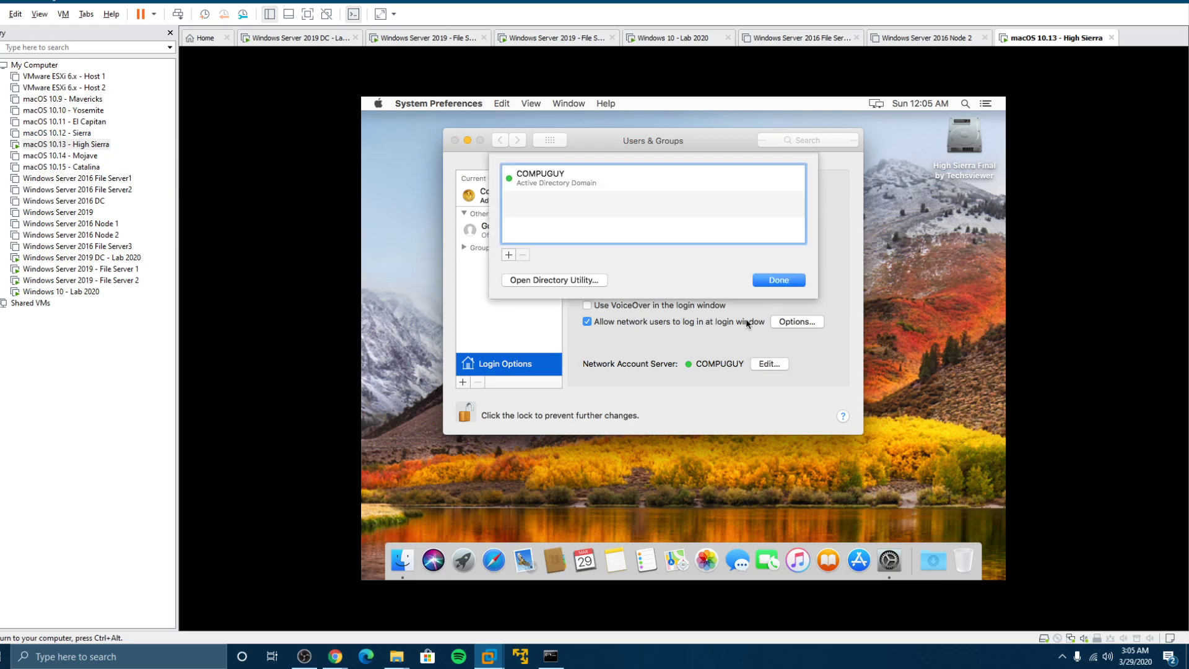
{"action": "left_click", "coordinate": [547, 280]}
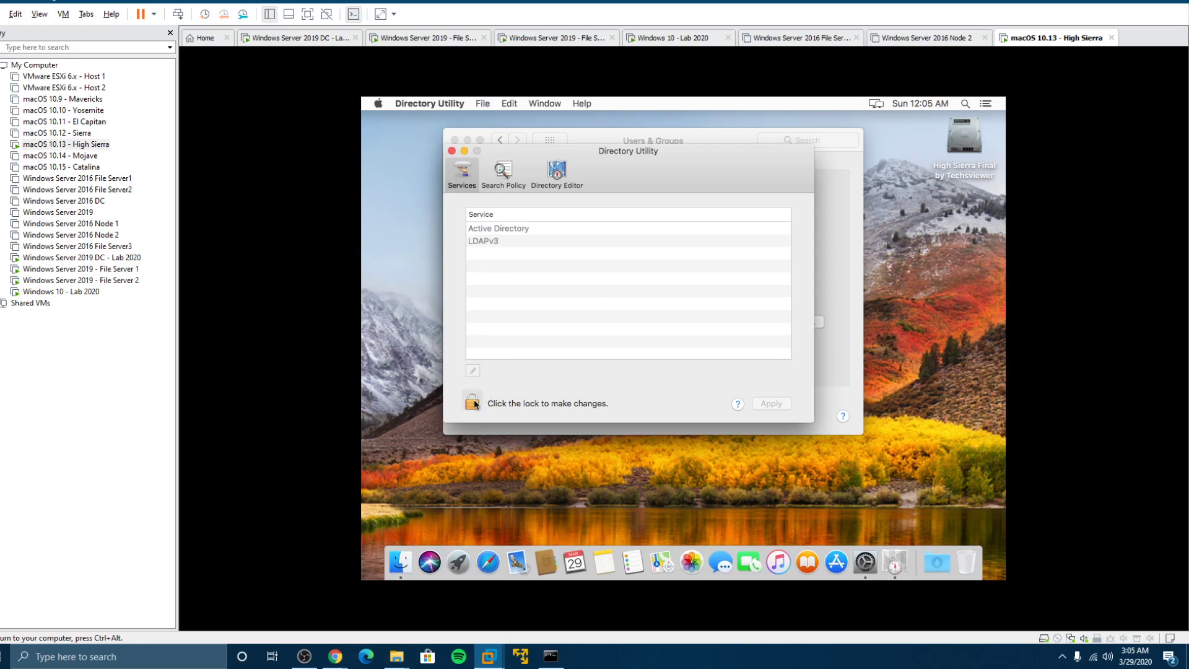
{"action": "left_click", "coordinate": [473, 402]}
{"action": "type", "text": "**********"}
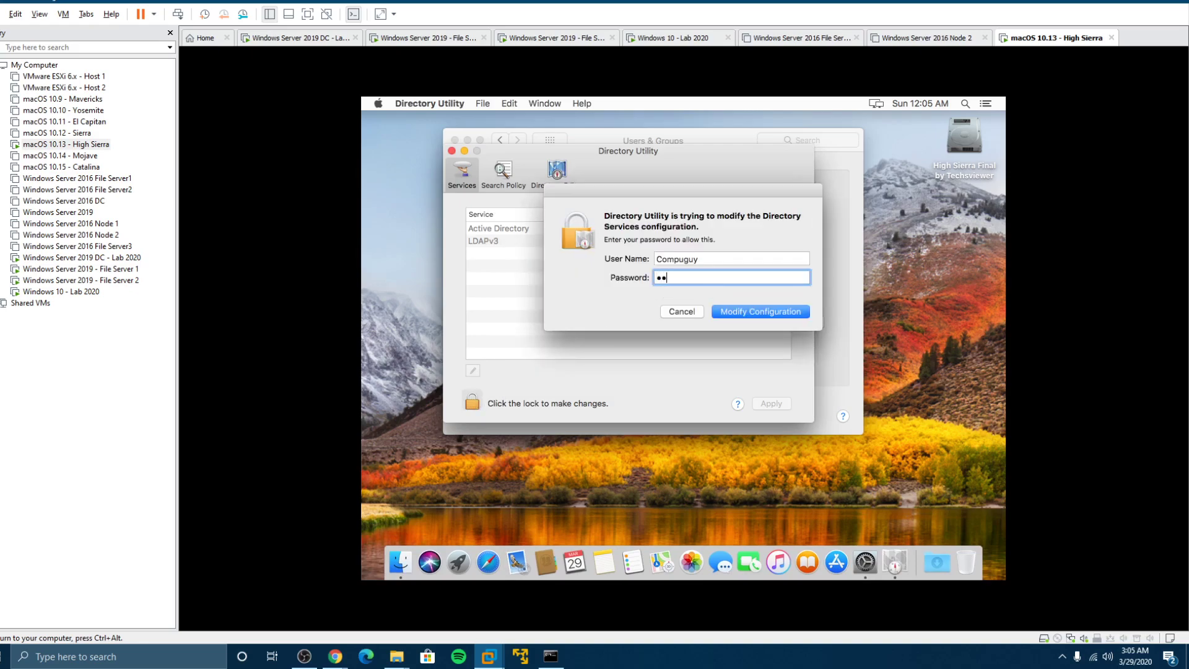
{"action": "key", "text": "Return"}
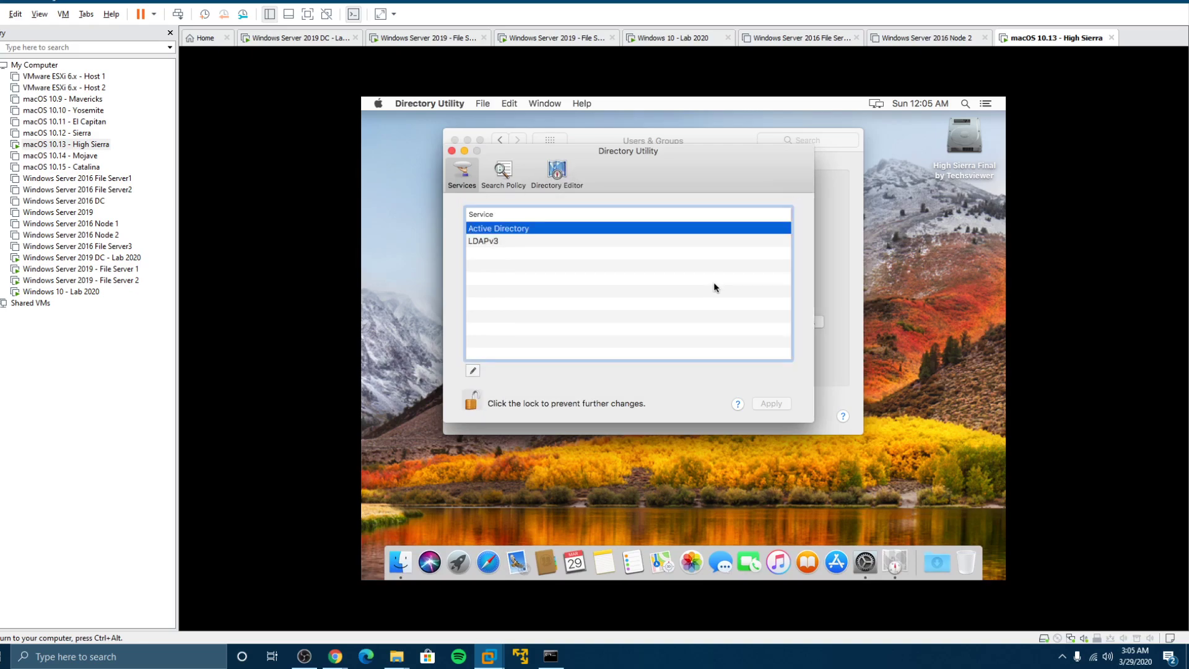
In the Active Directory options, uncheck Use UNC path for network homes, save, and close Directory Utility
{"action": "left_click", "coordinate": [473, 371]}
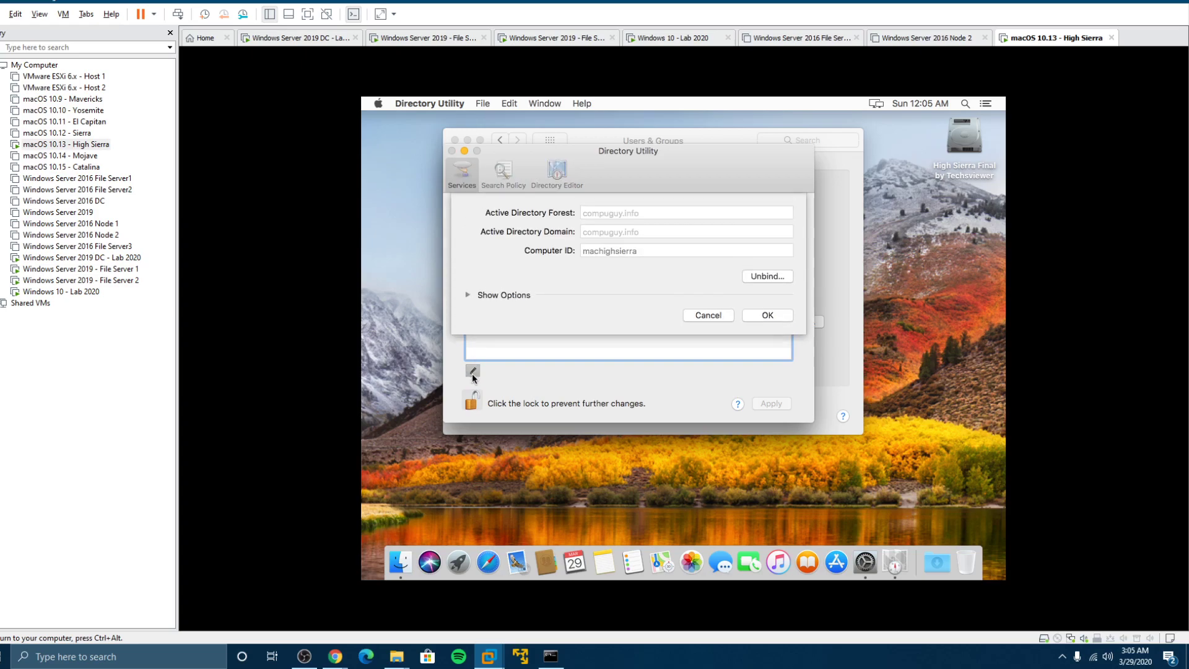
{"action": "left_click", "coordinate": [467, 295]}
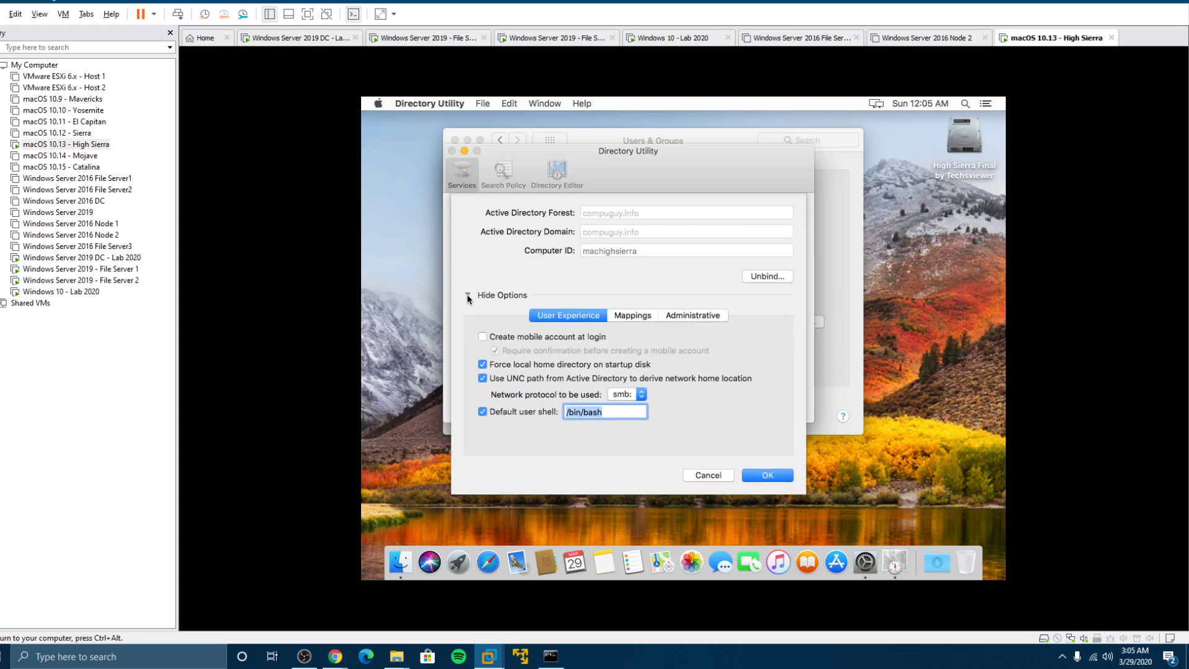
{"action": "left_click", "coordinate": [484, 378]}
{"action": "left_click", "coordinate": [774, 476]}
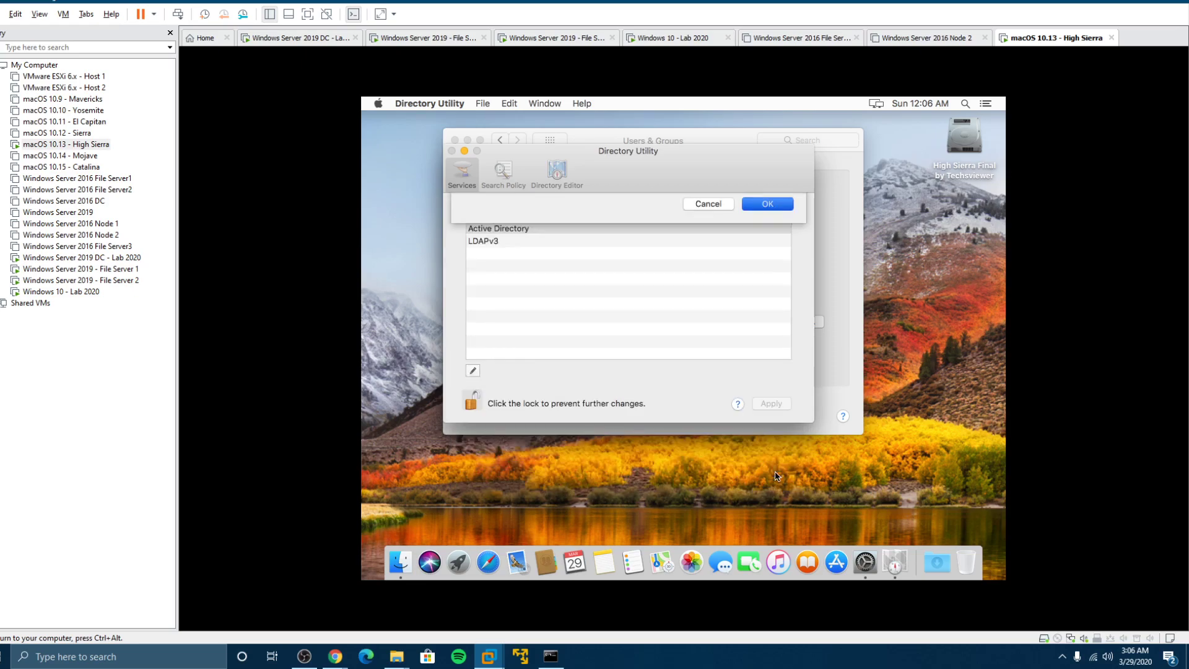
{"action": "left_click", "coordinate": [452, 151]}
Close Users & Groups and restart the Mac from the Apple menu, confirming Restart
{"action": "left_click", "coordinate": [455, 141]}
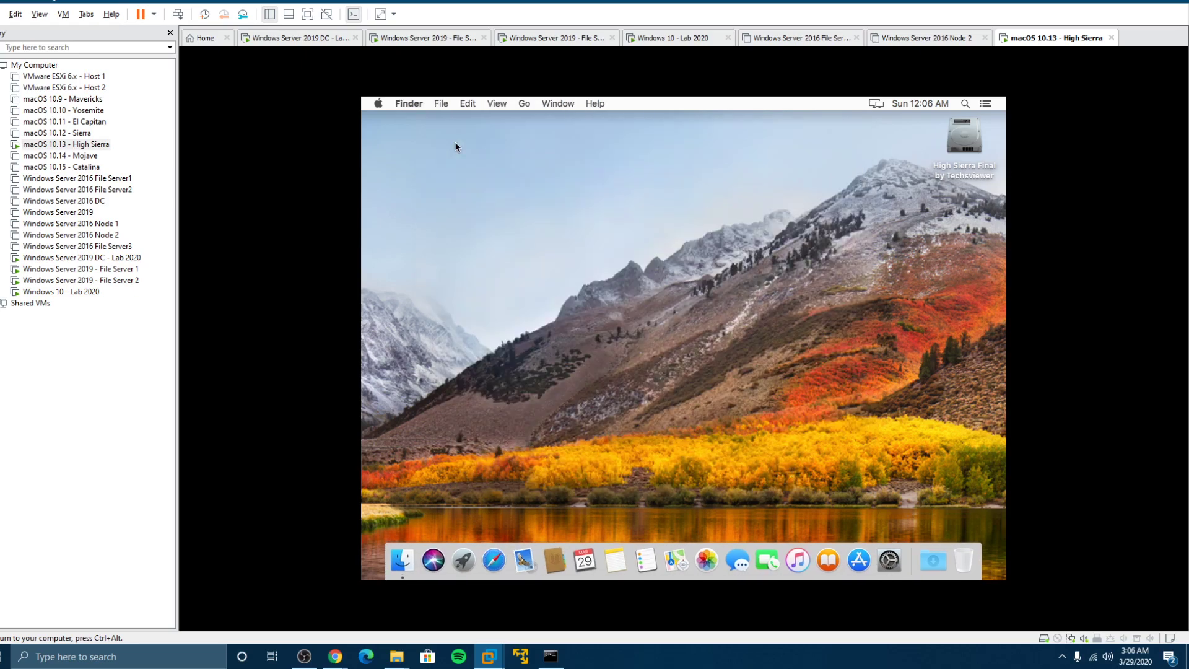
{"action": "left_click", "coordinate": [378, 103]}
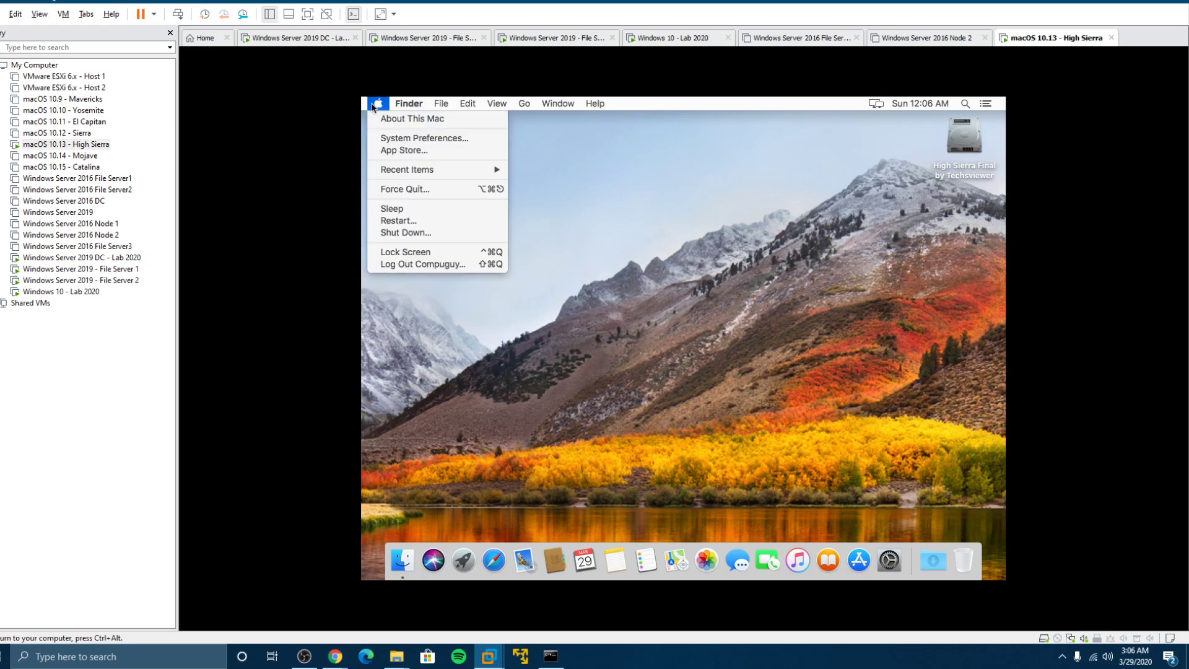
{"action": "left_click", "coordinate": [403, 224]}
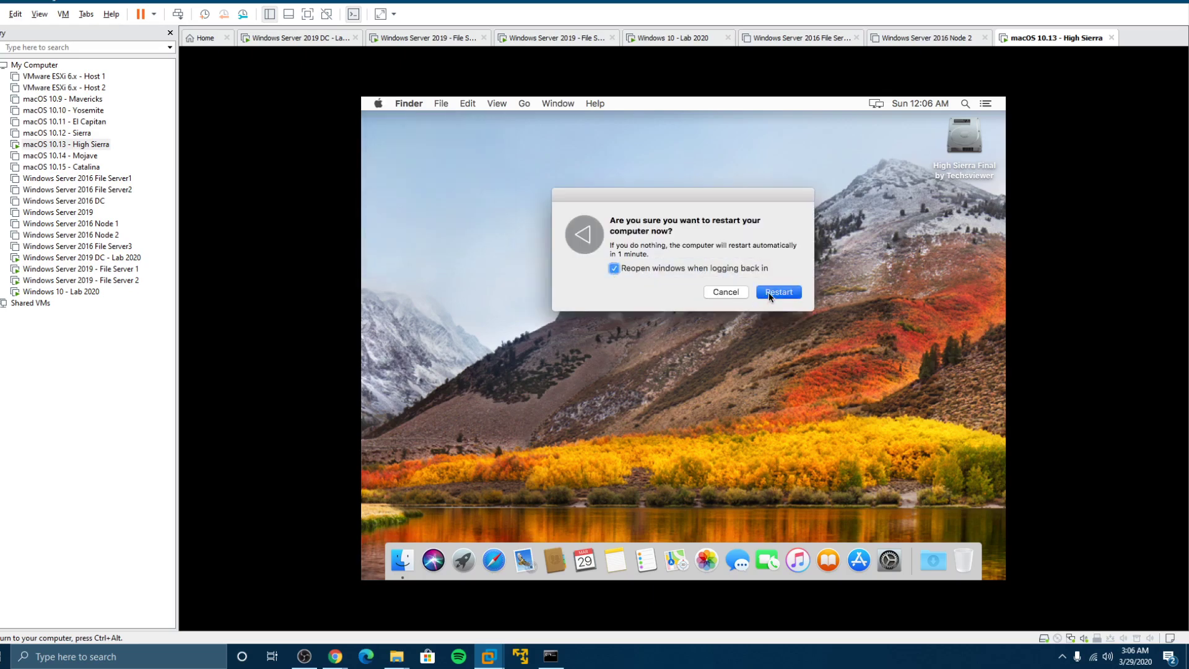
{"action": "left_click", "coordinate": [769, 294]}
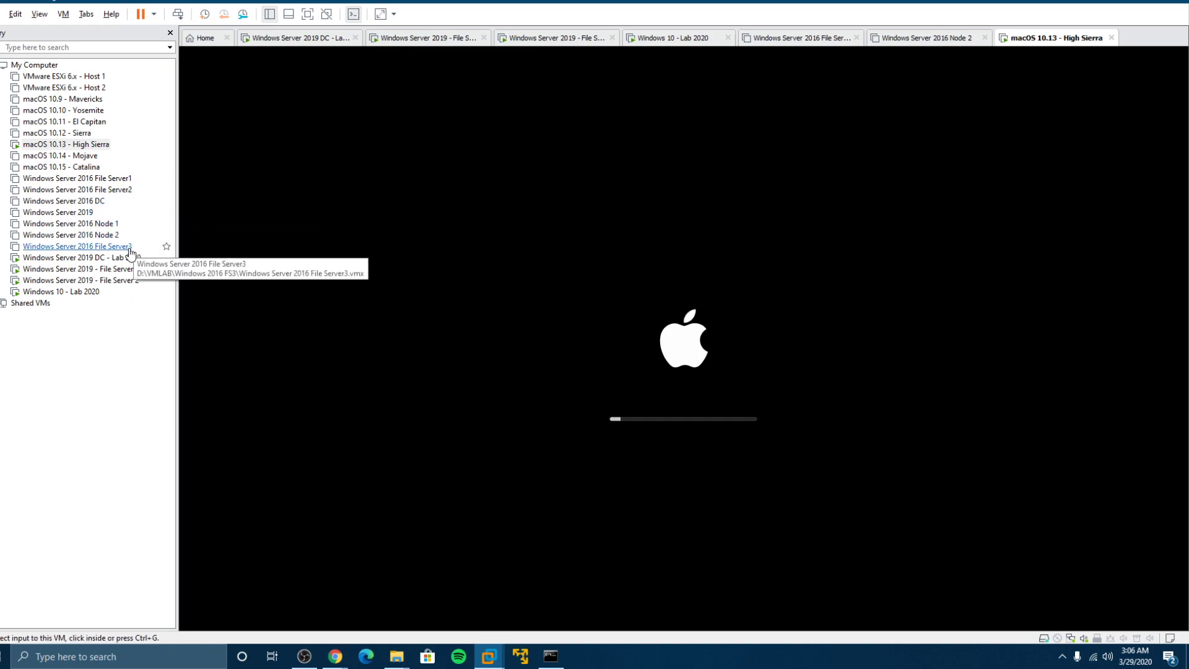
On the DC, open machighsierra's properties and enter the description Macbook 1
{"action": "left_click", "coordinate": [117, 259]}
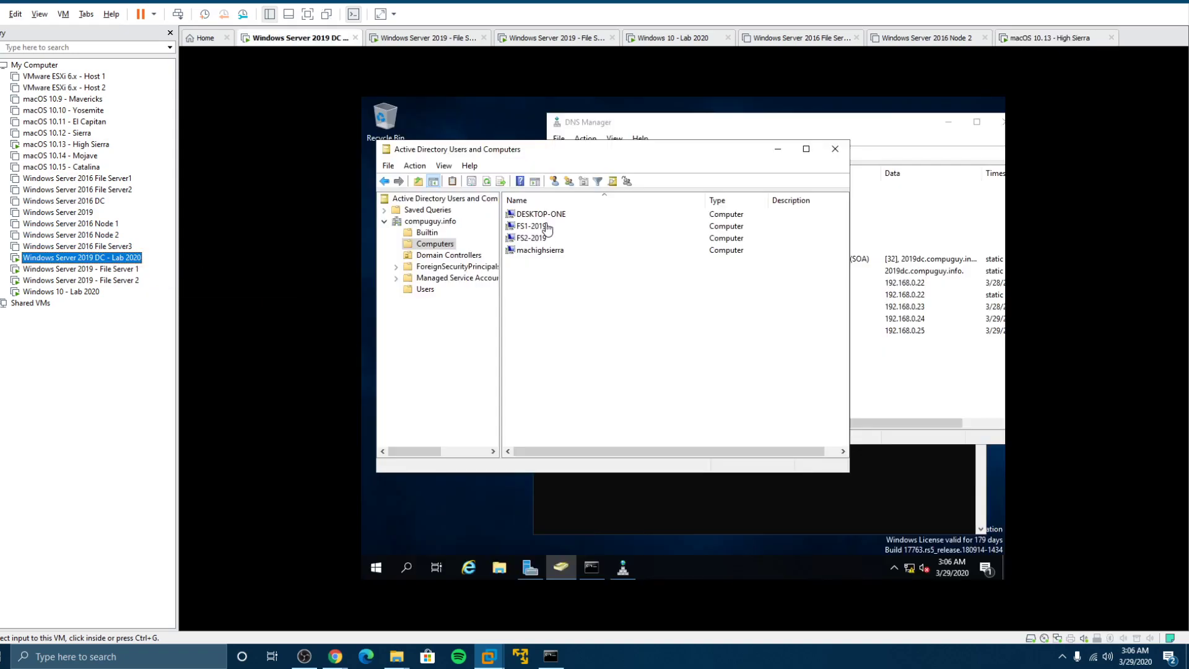
{"action": "double_click", "coordinate": [533, 250]}
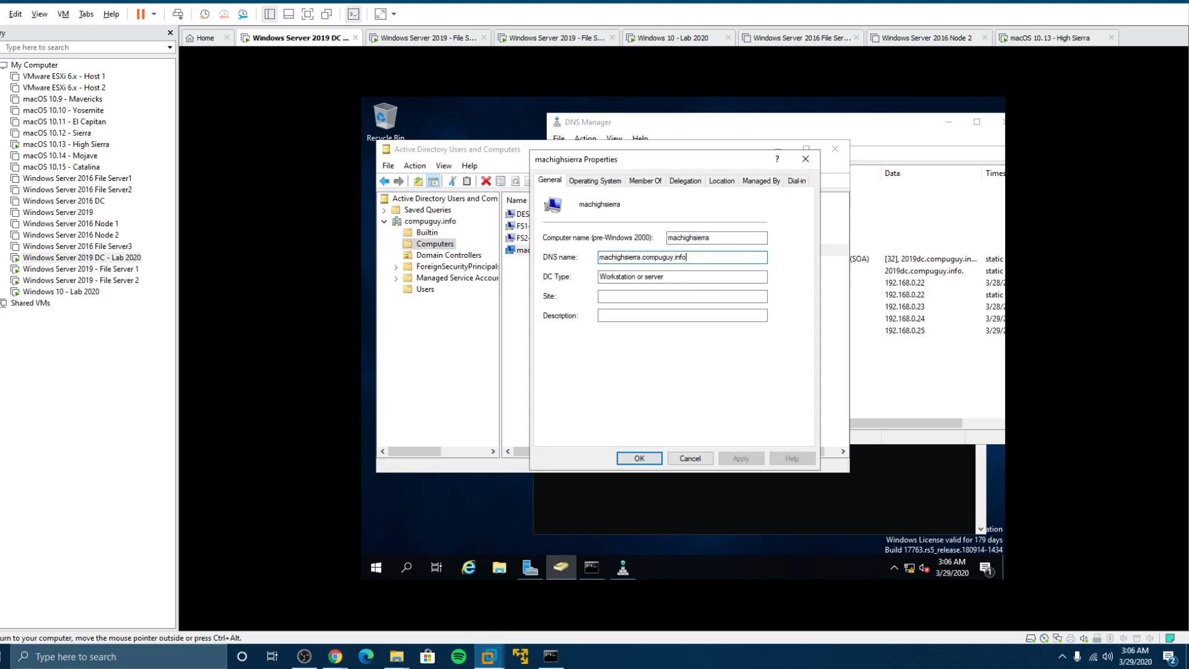
{"action": "left_click_drag", "start_coordinate": [688, 257], "coordinate": [599, 257]}
{"action": "left_click_drag", "start_coordinate": [681, 277], "coordinate": [599, 277]}
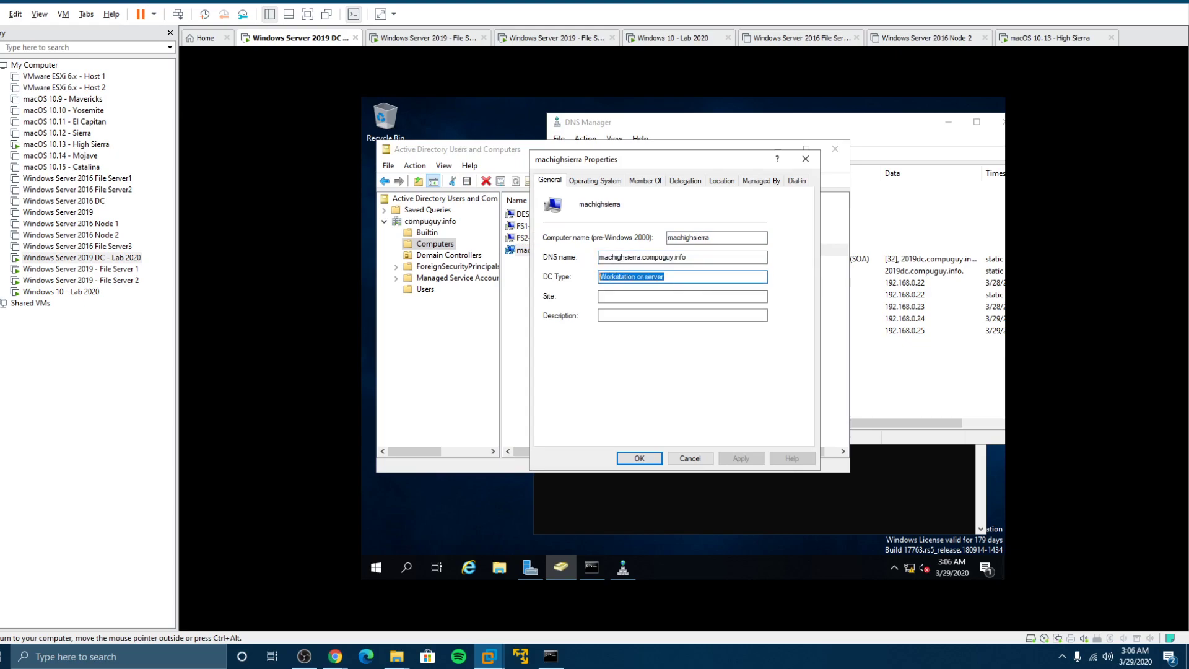
{"action": "left_click", "coordinate": [682, 316]}
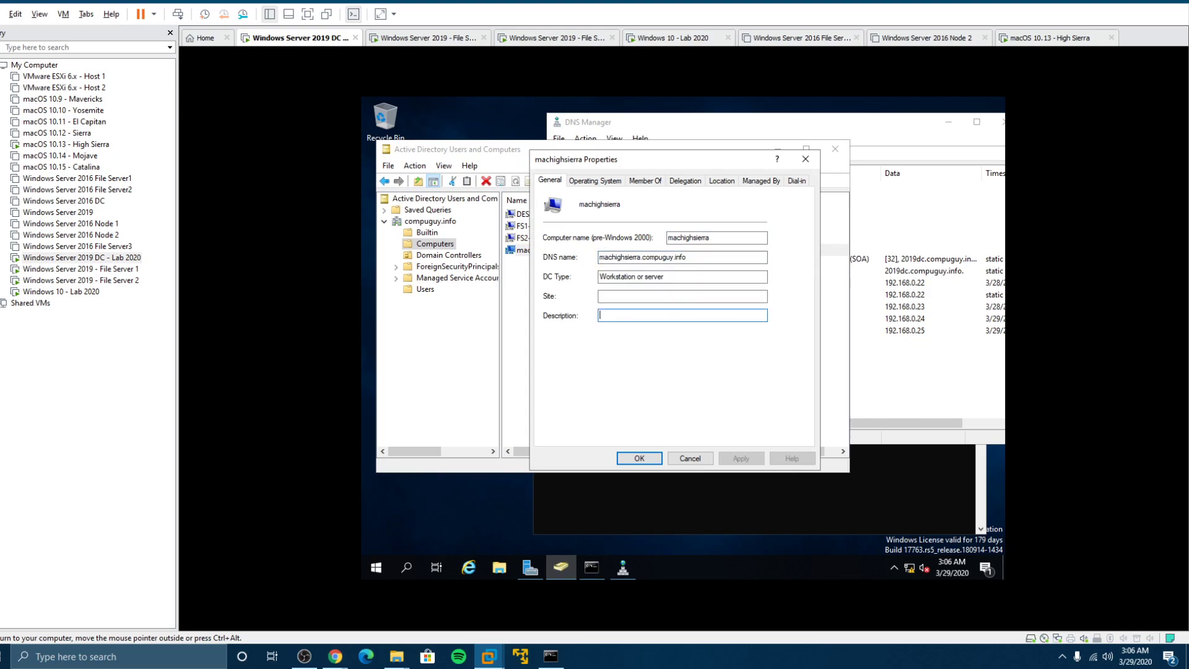
{"action": "type", "text": "Macbook 1"}
Review the Operating System, Member Of, Delegation, Location, Managed By and Dial-in tabs, then click OK
{"action": "left_click", "coordinate": [612, 181]}
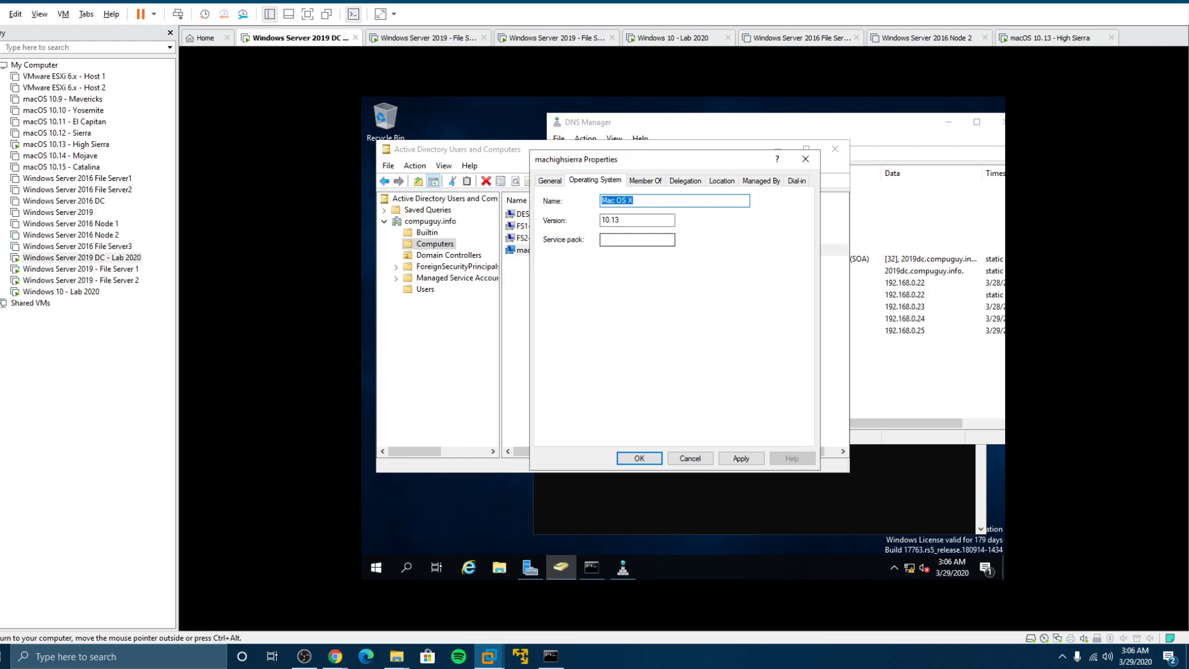
{"action": "left_click", "coordinate": [645, 181]}
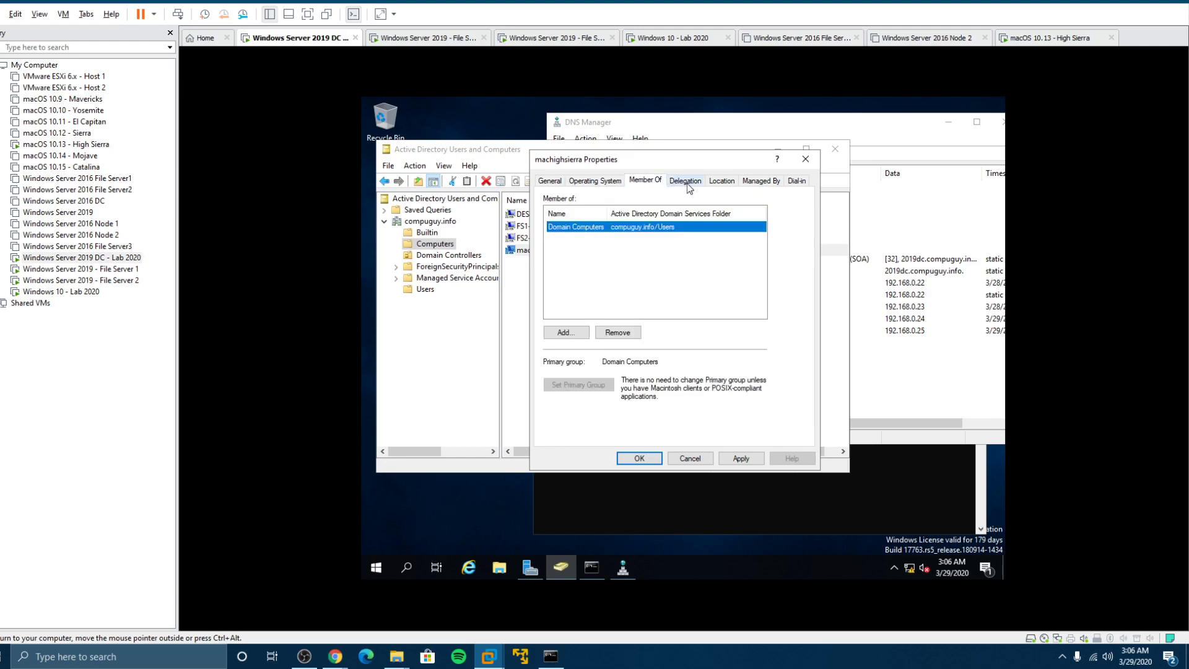
{"action": "left_click", "coordinate": [686, 182]}
{"action": "left_click", "coordinate": [721, 183]}
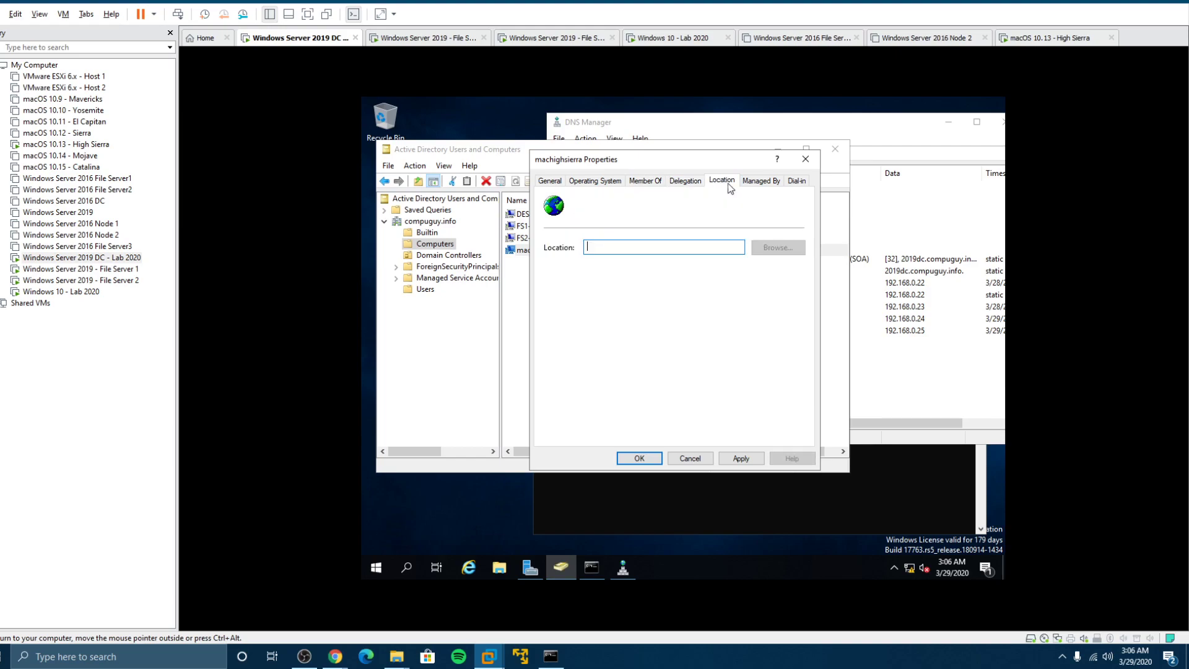
{"action": "left_click", "coordinate": [764, 182]}
{"action": "left_click", "coordinate": [797, 181]}
{"action": "left_click", "coordinate": [550, 181]}
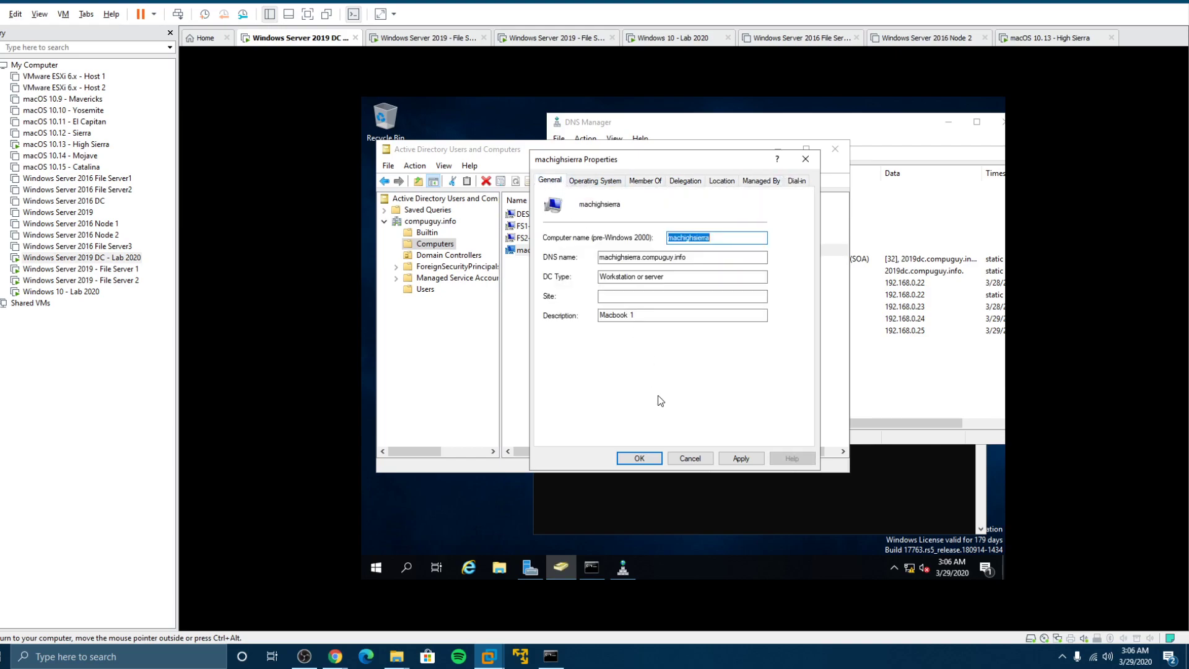
{"action": "left_click", "coordinate": [639, 458]}
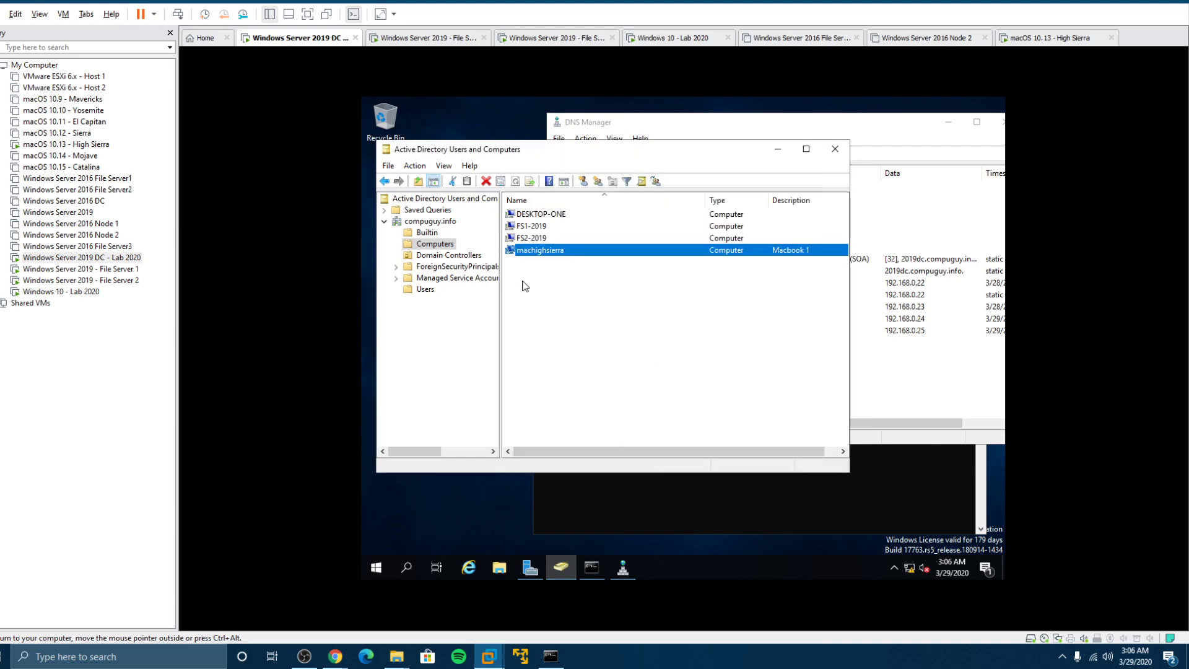
Glance at the Mac, then on the DC open the Users container and select MacUser1
{"action": "left_click", "coordinate": [73, 145]}
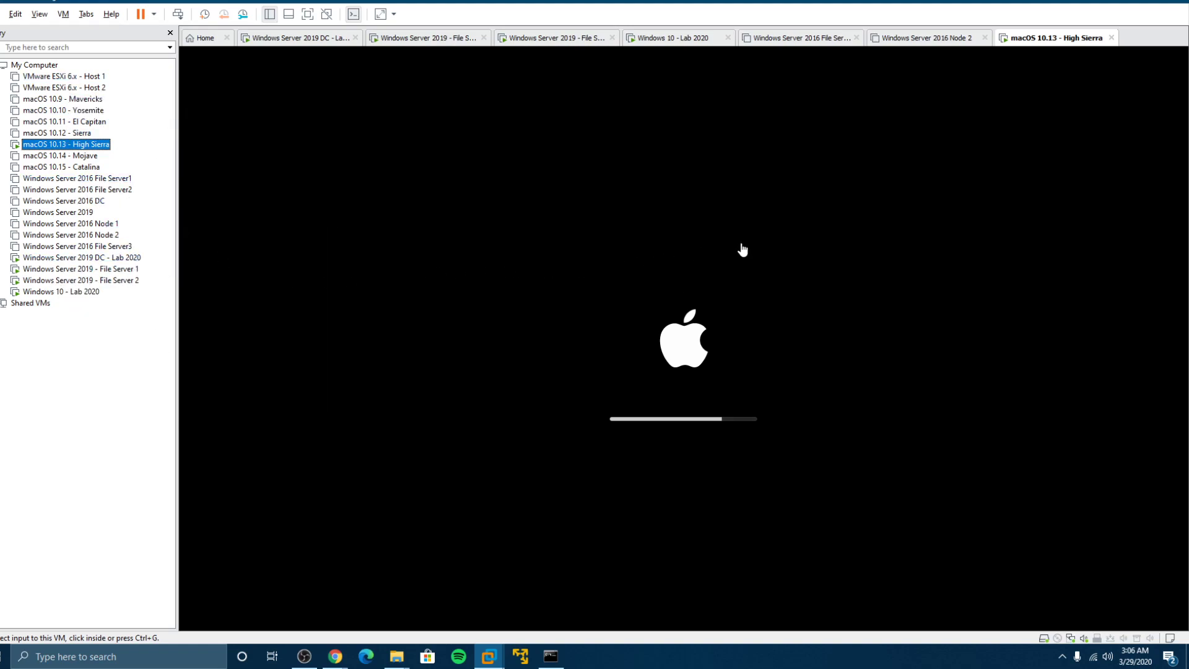
{"action": "left_click", "coordinate": [124, 257]}
{"action": "left_click", "coordinate": [423, 291]}
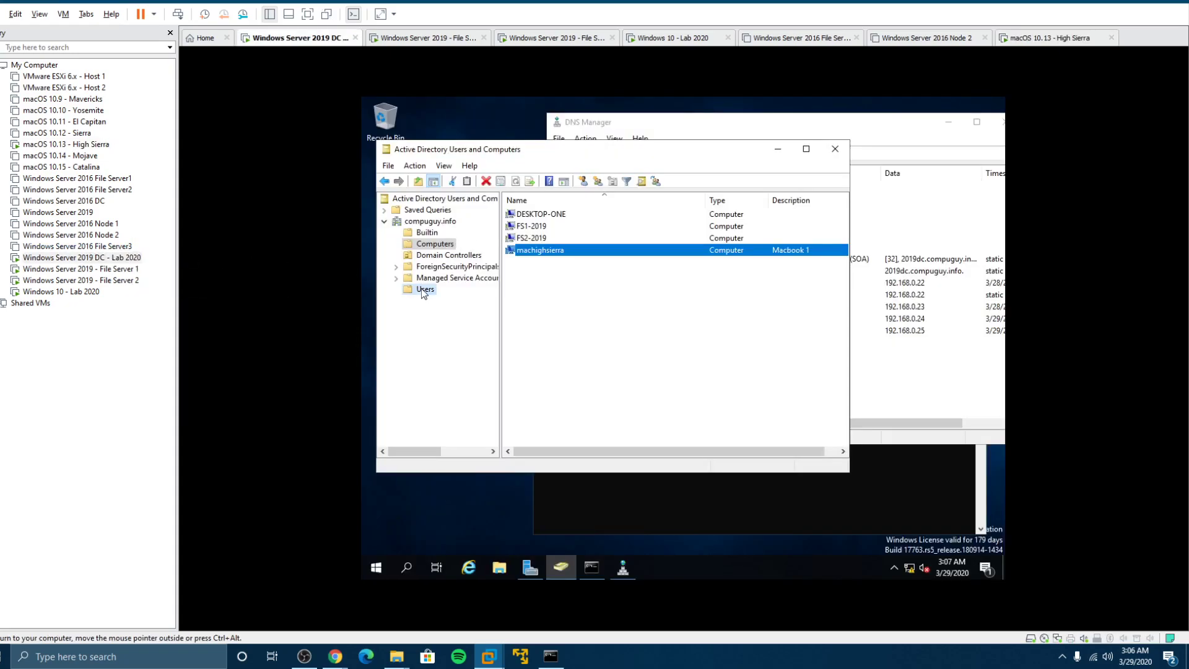
{"action": "scroll", "coordinate": [644, 359], "scroll_direction": "down", "scroll_amount": 3}
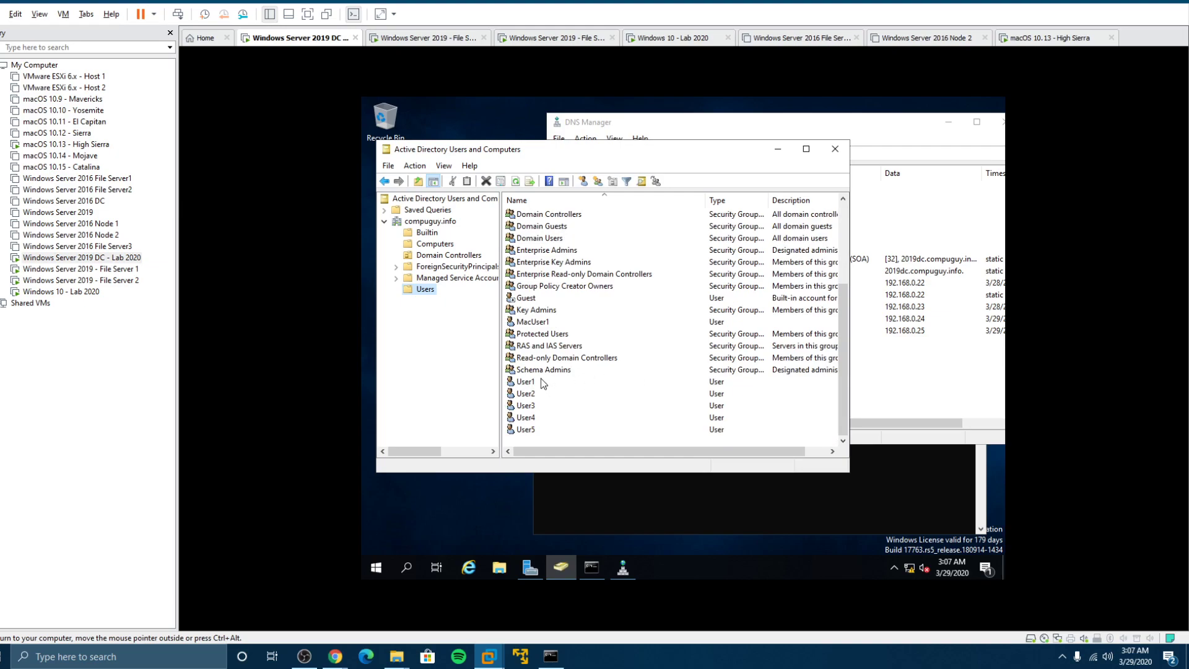
{"action": "left_click", "coordinate": [540, 322]}
Reset MacUser1's password to a new password and dismiss the confirmation
{"action": "right_click", "coordinate": [540, 322]}
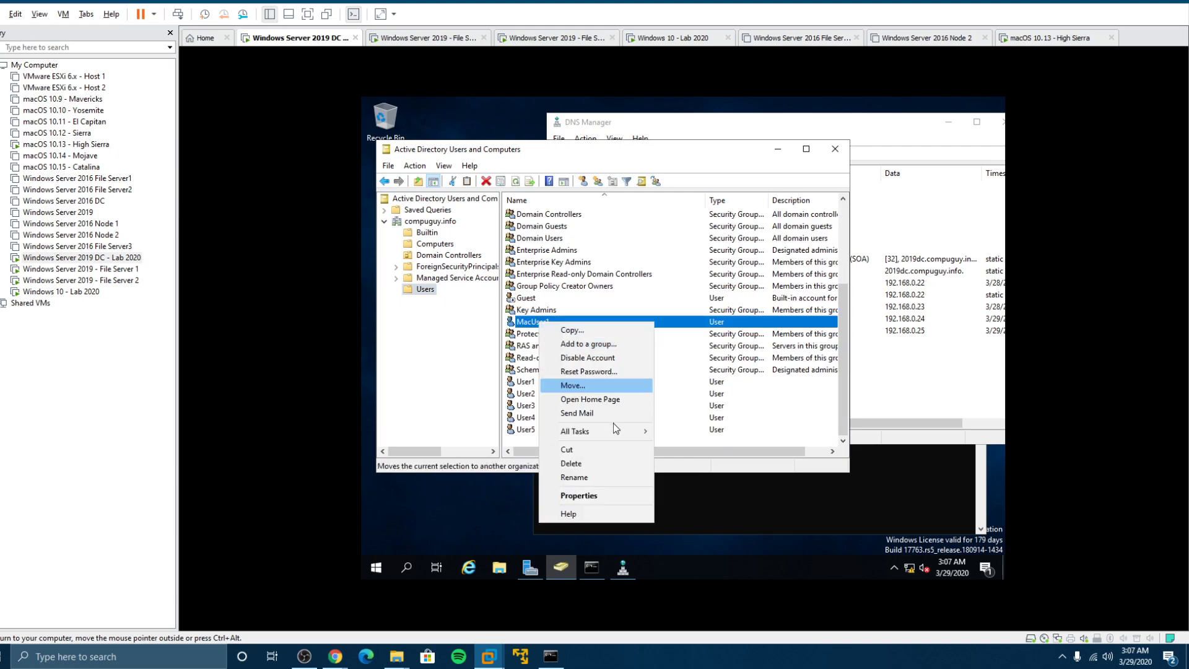
{"action": "left_click", "coordinate": [602, 371]}
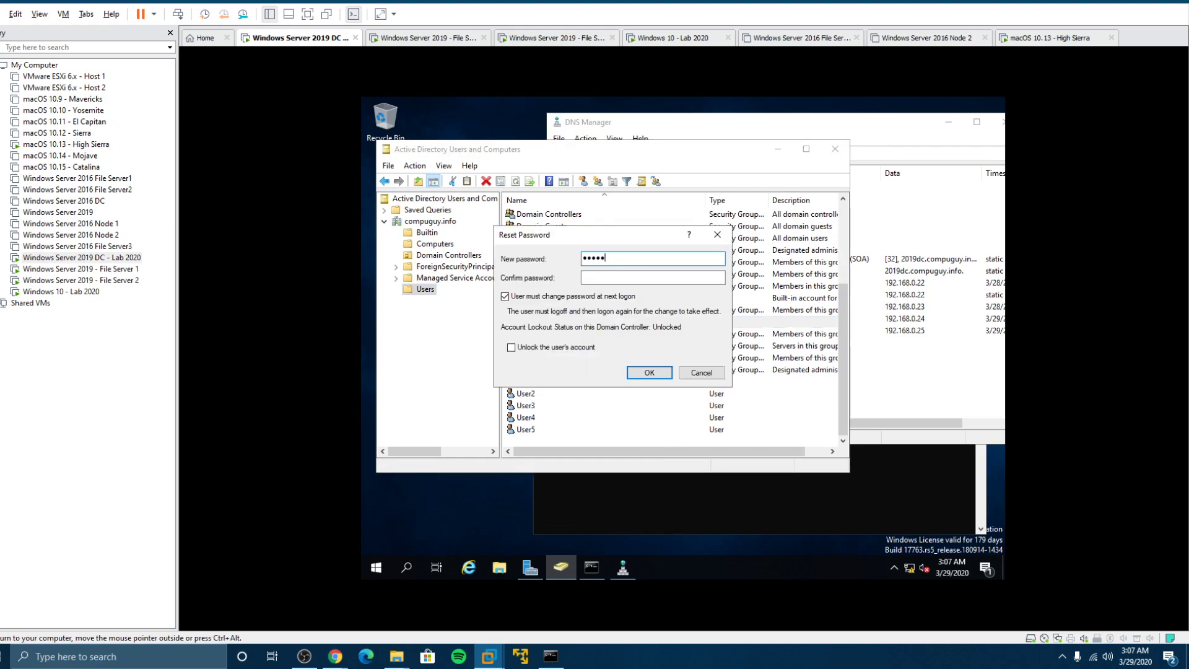
{"action": "key", "text": "Tab"}
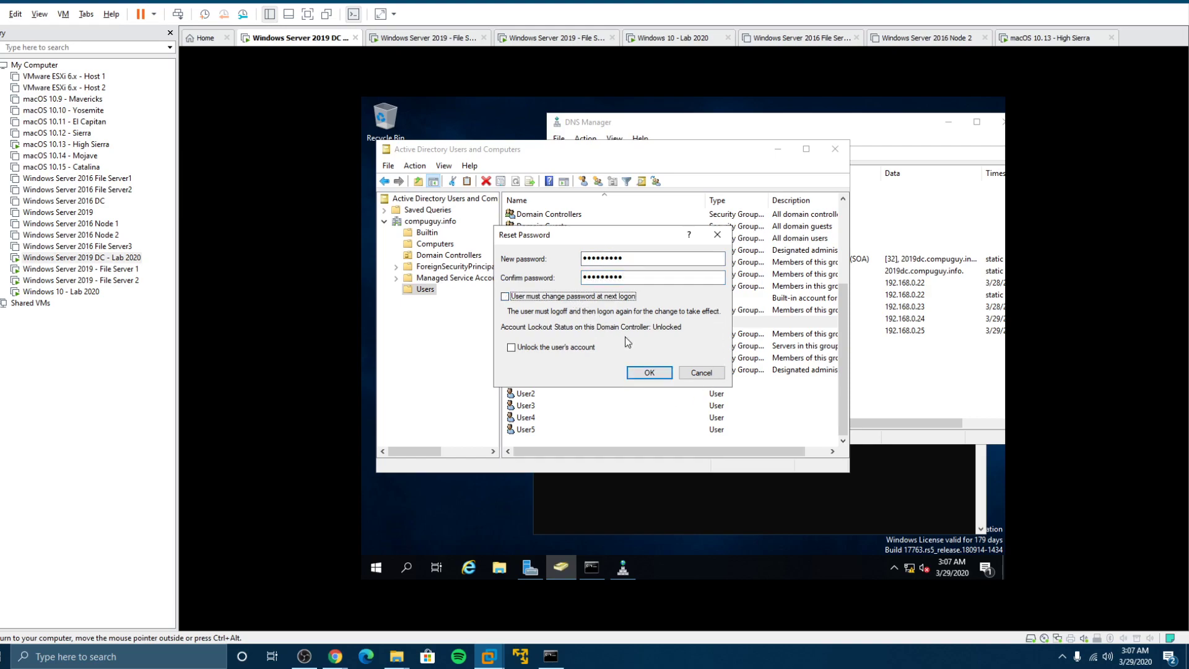
{"action": "left_click", "coordinate": [649, 373]}
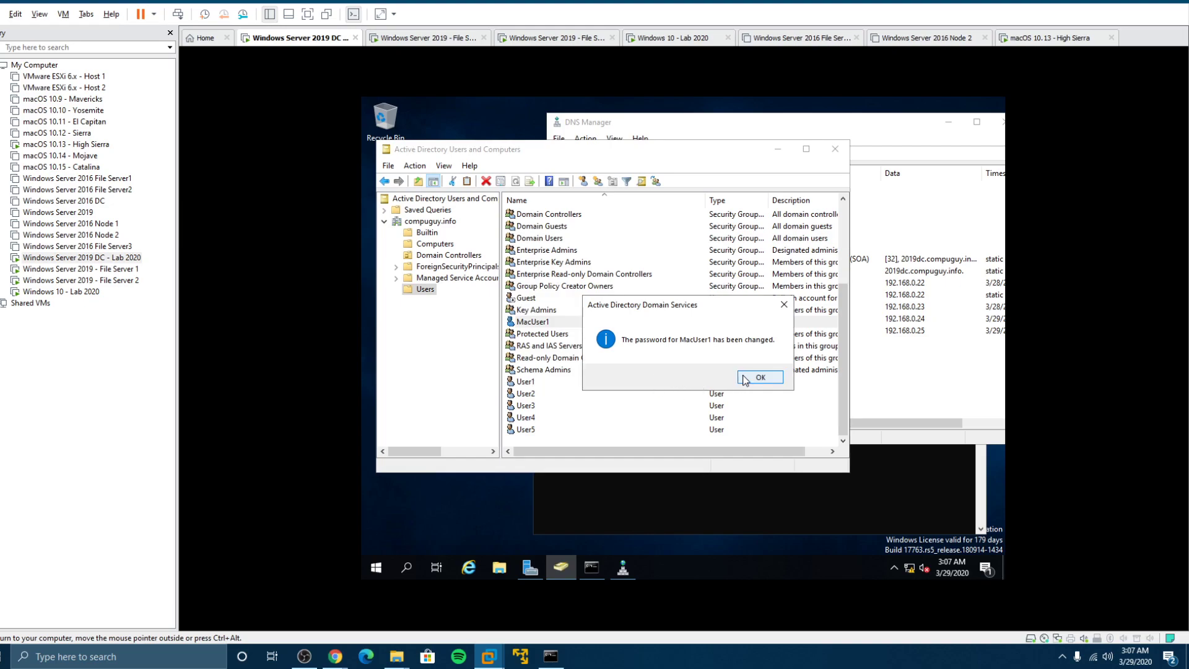
{"action": "left_click", "coordinate": [745, 379]}
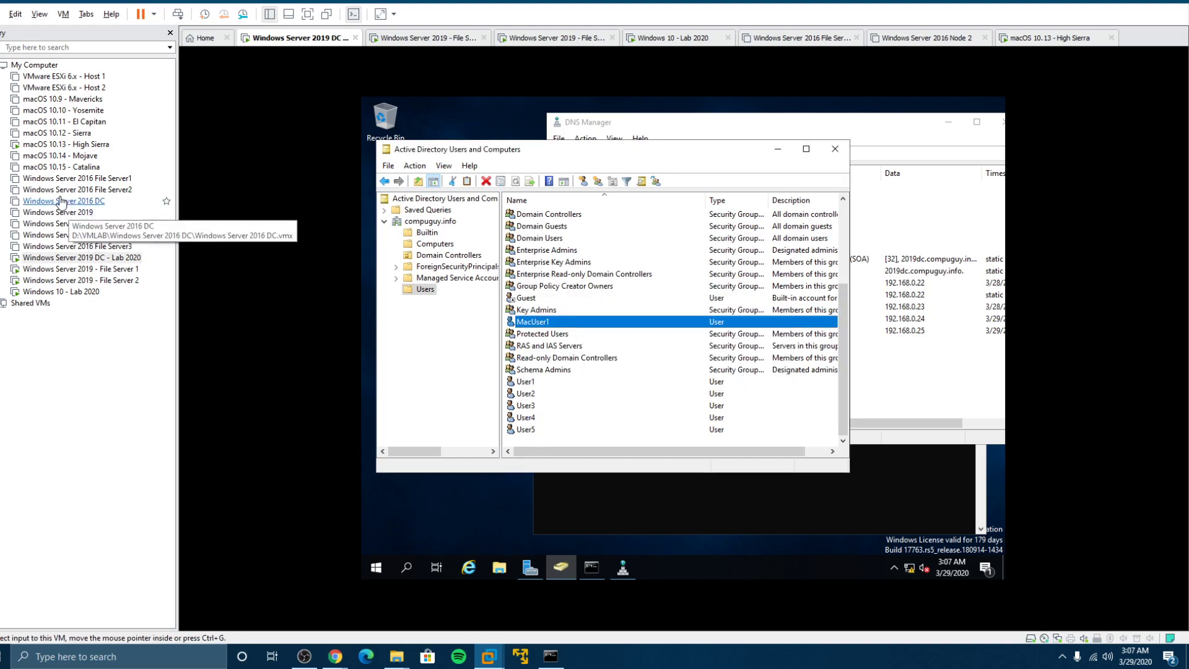
Sign in to the macOS VM with the local account password
{"action": "left_click", "coordinate": [77, 148]}
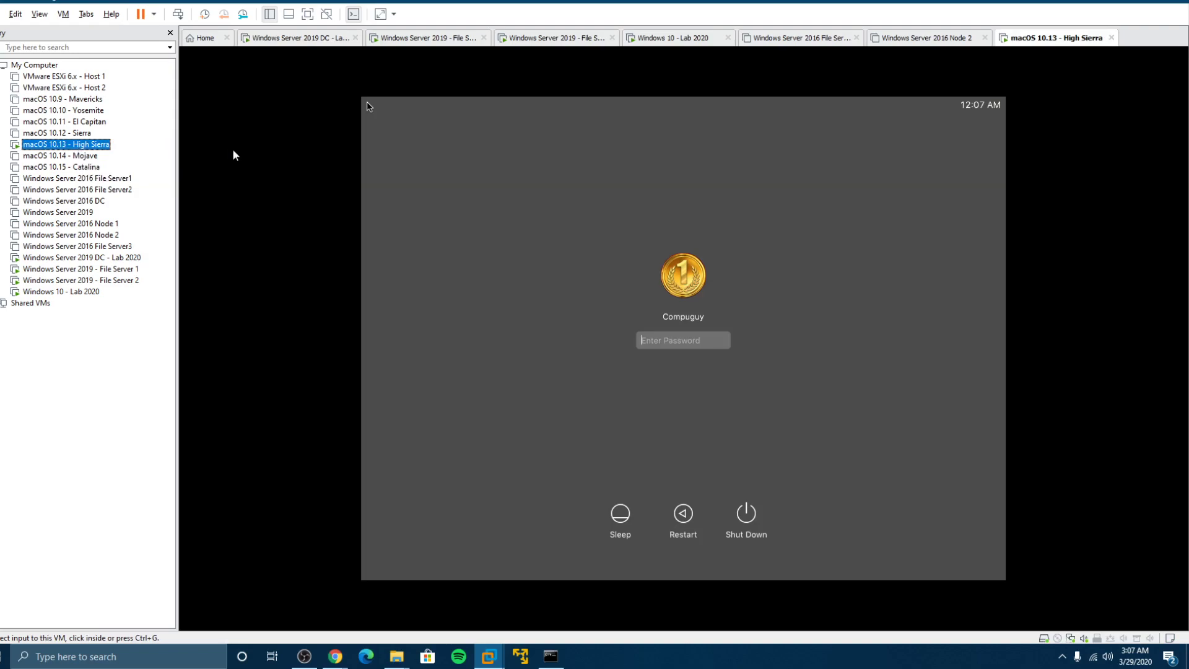
{"action": "left_click", "coordinate": [688, 303]}
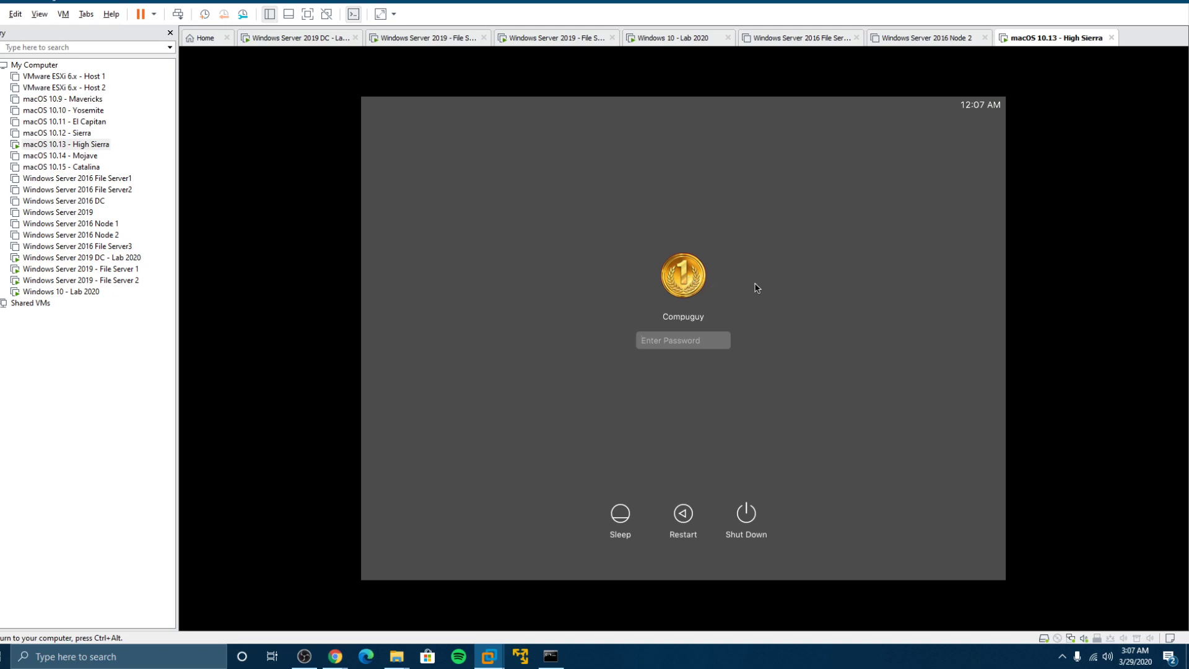
{"action": "left_click", "coordinate": [661, 345]}
{"action": "key", "text": "Return"}
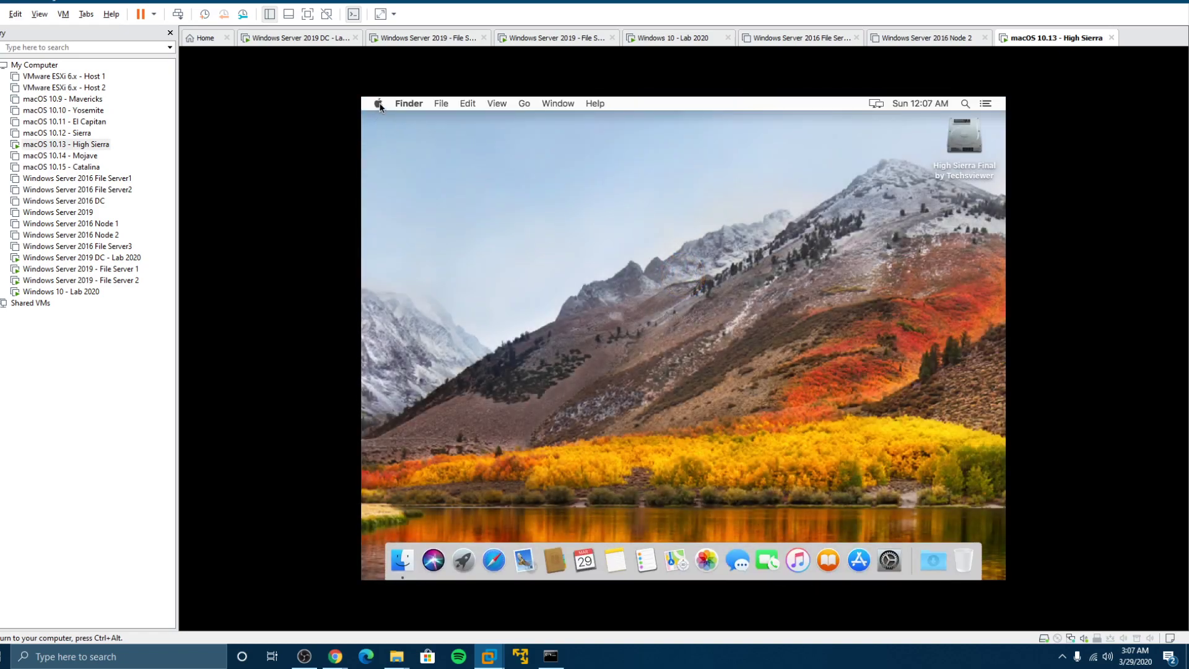
Log out of macOS and sign back in with the password
{"action": "left_click", "coordinate": [378, 103]}
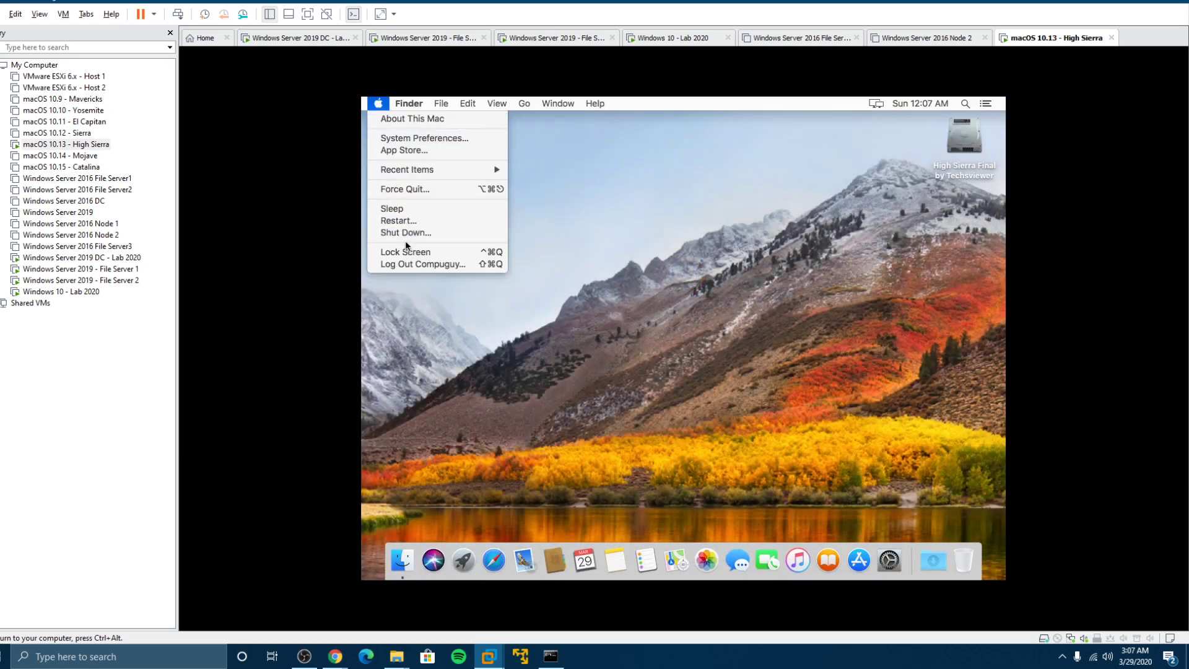
{"action": "left_click", "coordinate": [406, 265]}
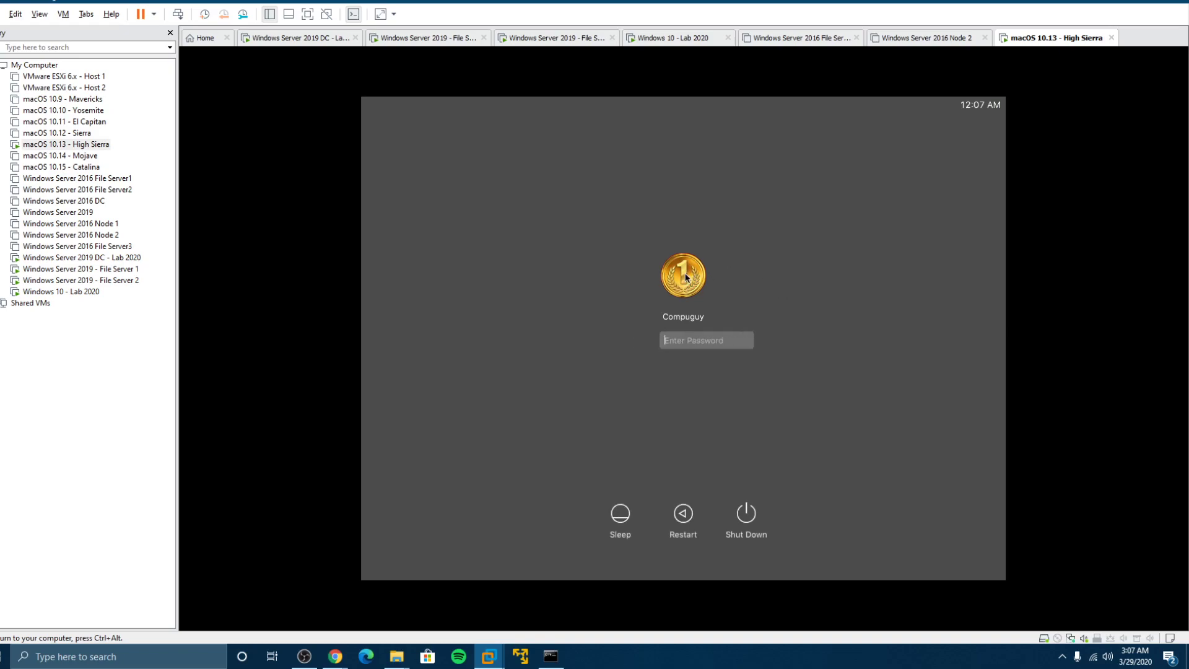
{"action": "type", "text": "••"}
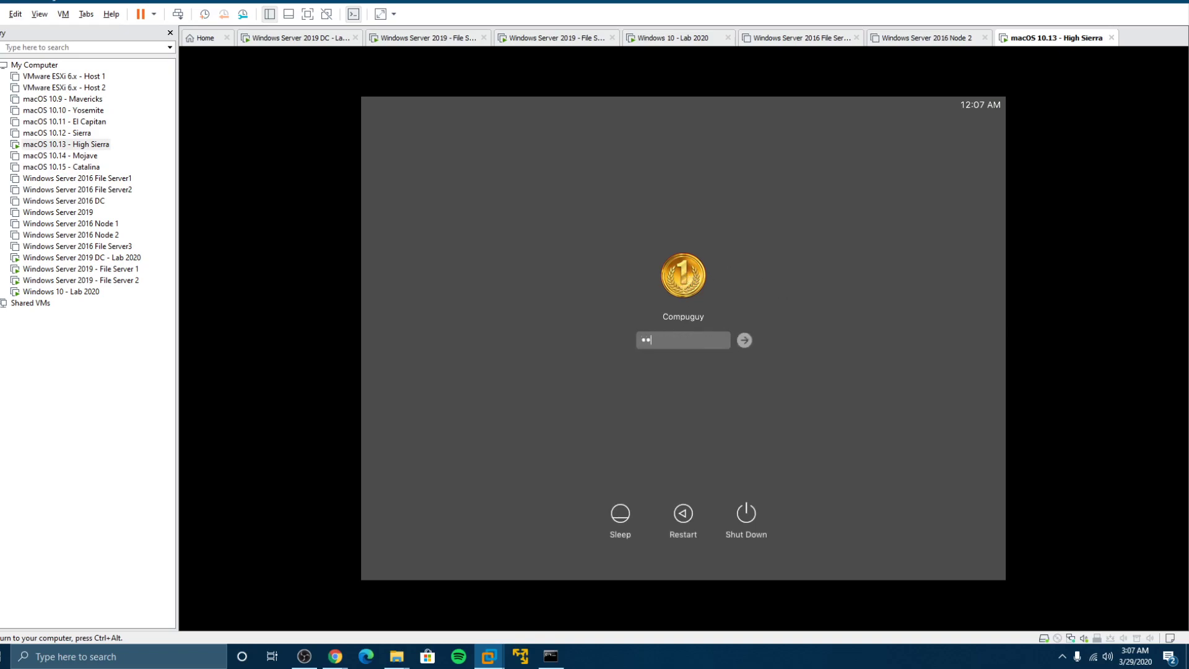
{"action": "key", "text": "Return"}
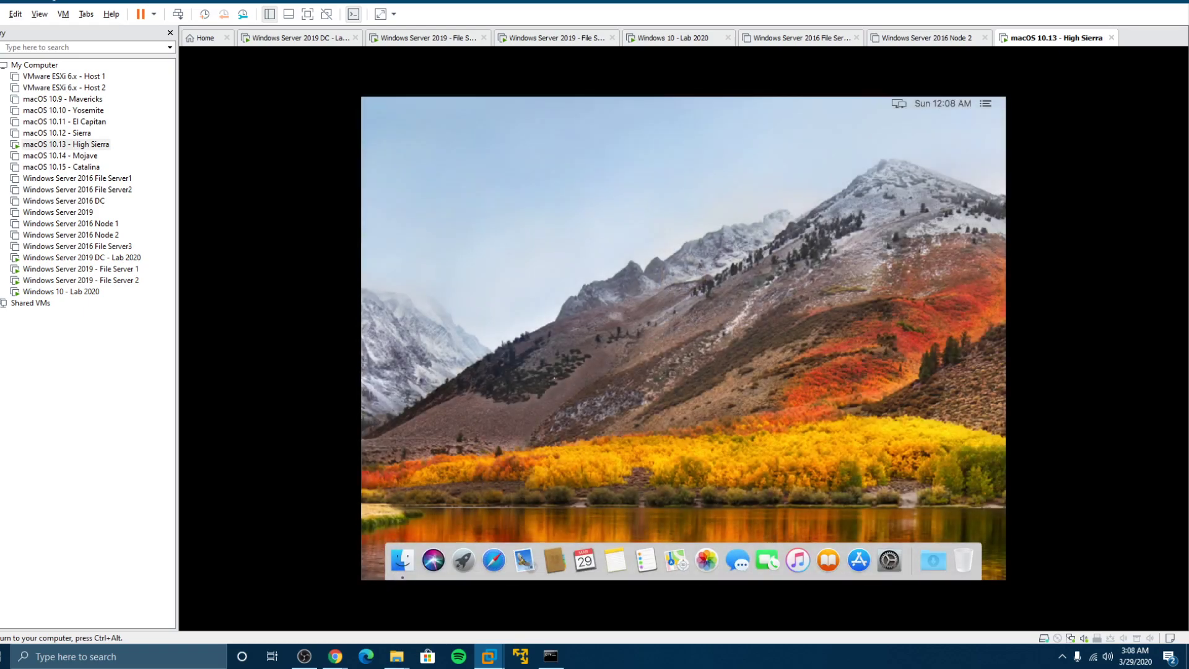
Open Users & Groups in System Preferences, unlock it with the admin password, and show Login Options
{"action": "left_click", "coordinate": [378, 104]}
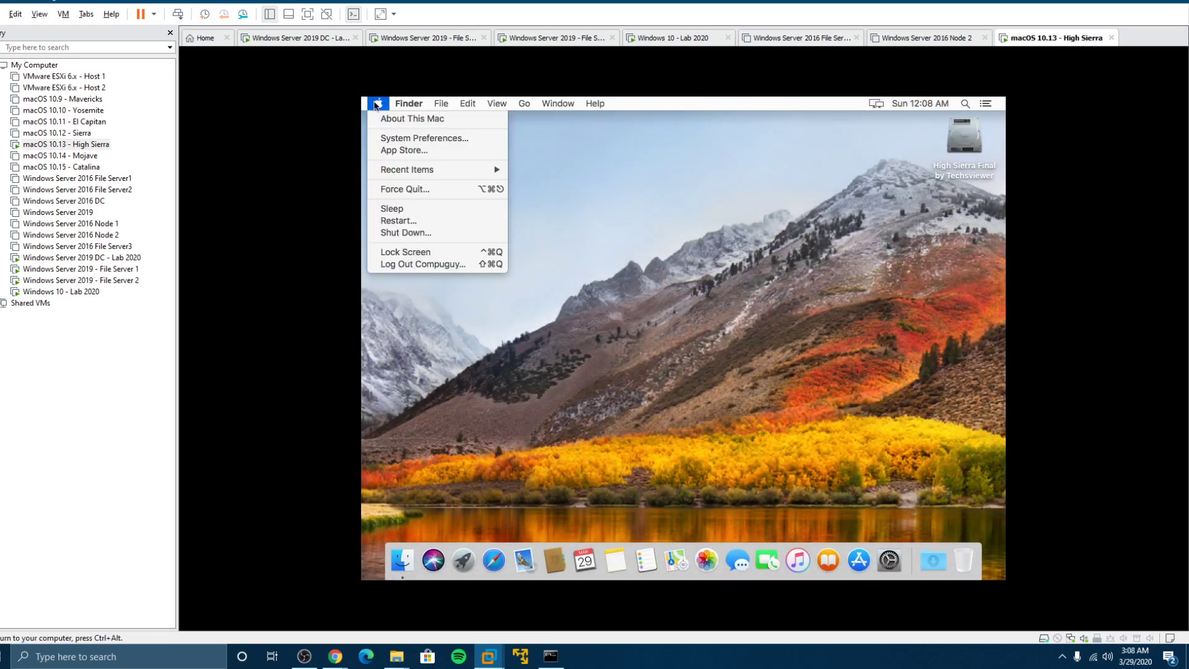
{"action": "left_click", "coordinate": [419, 141]}
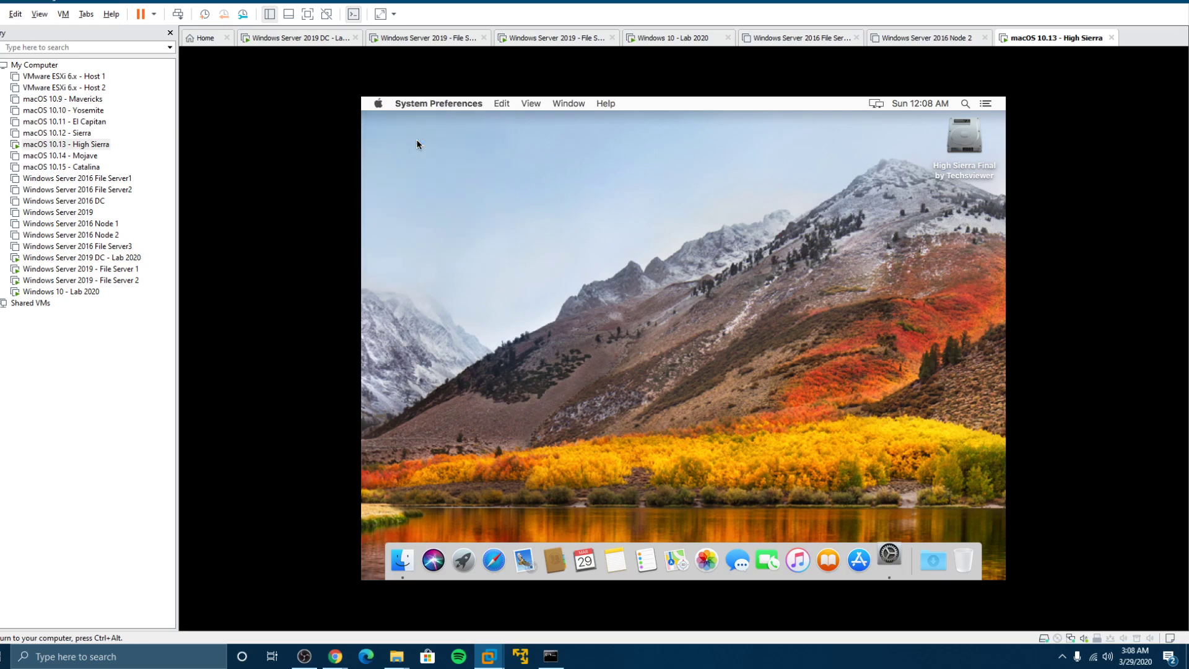
{"action": "left_click", "coordinate": [467, 457]}
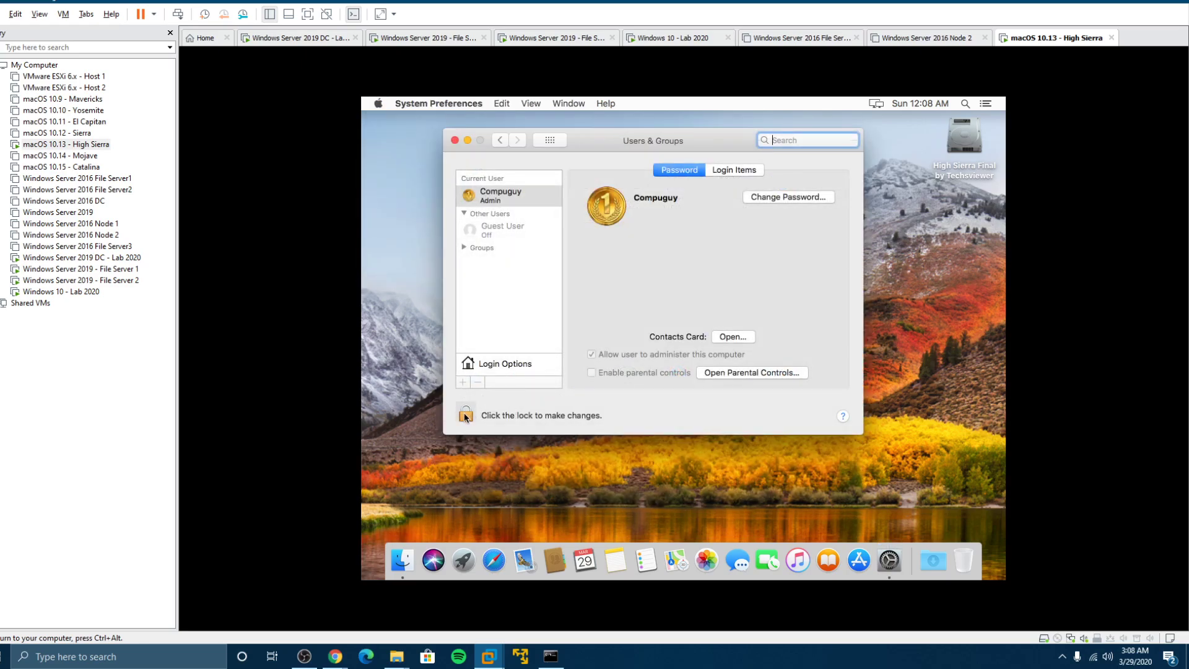
{"action": "left_click", "coordinate": [465, 416]}
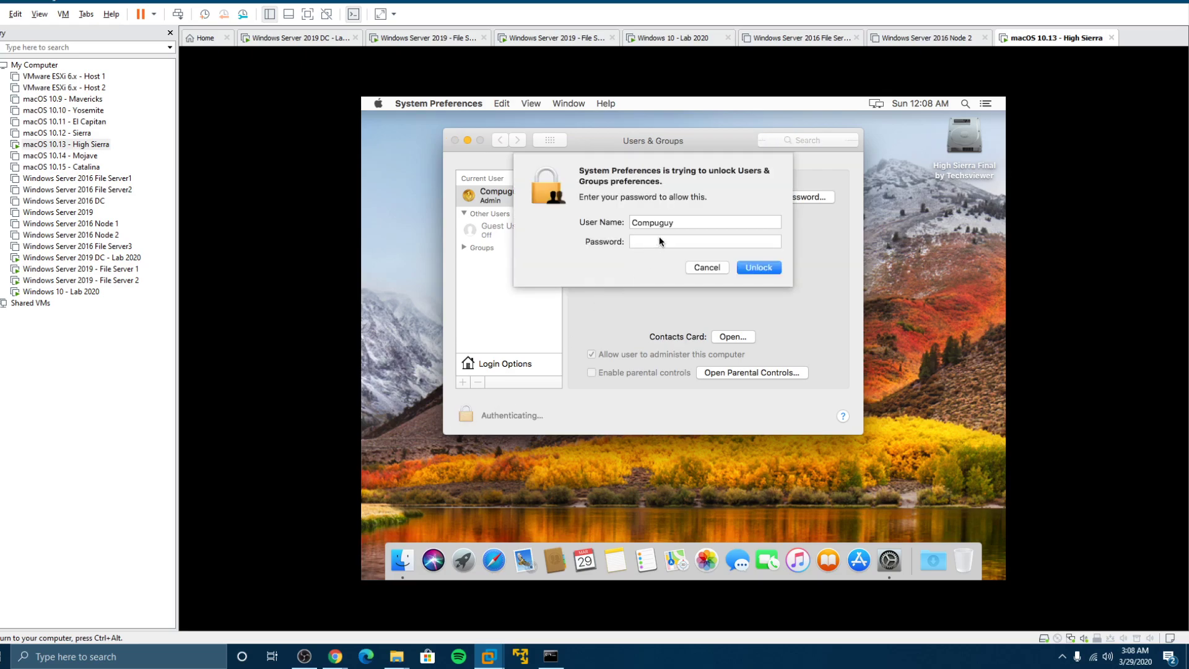
{"action": "type", "text": "••••••••••"}
{"action": "key", "text": "Return"}
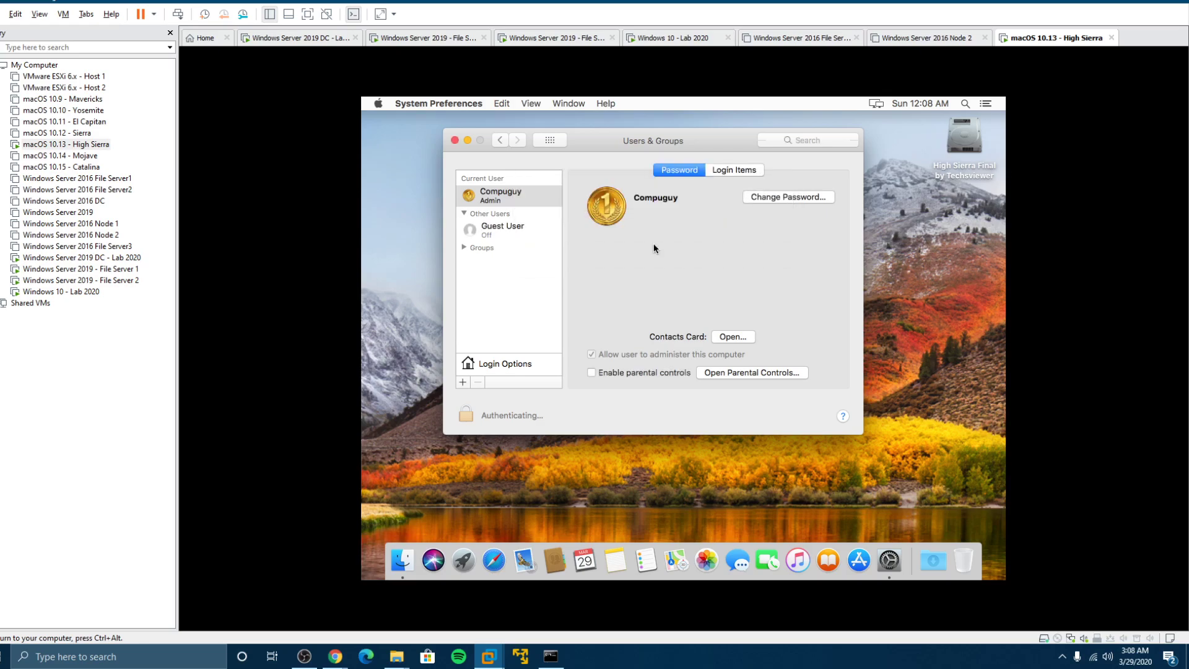
{"action": "left_click", "coordinate": [486, 363]}
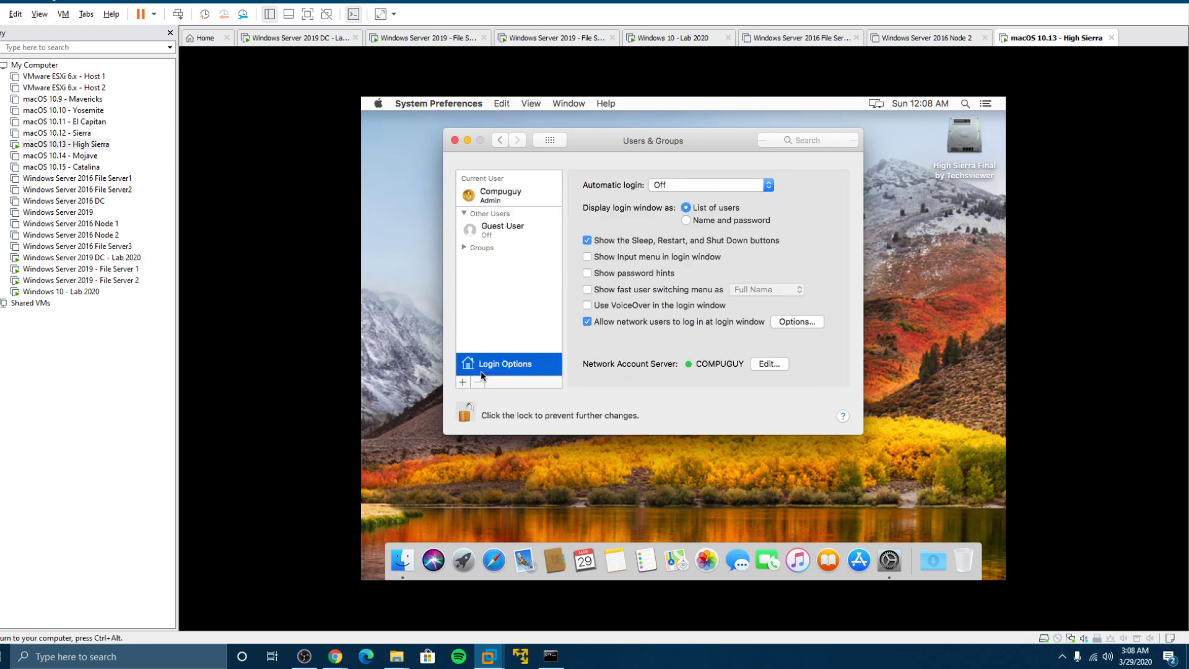
Select the COMPUGUY network account server, open Directory Utility, and unlock it
{"action": "left_click", "coordinate": [768, 366]}
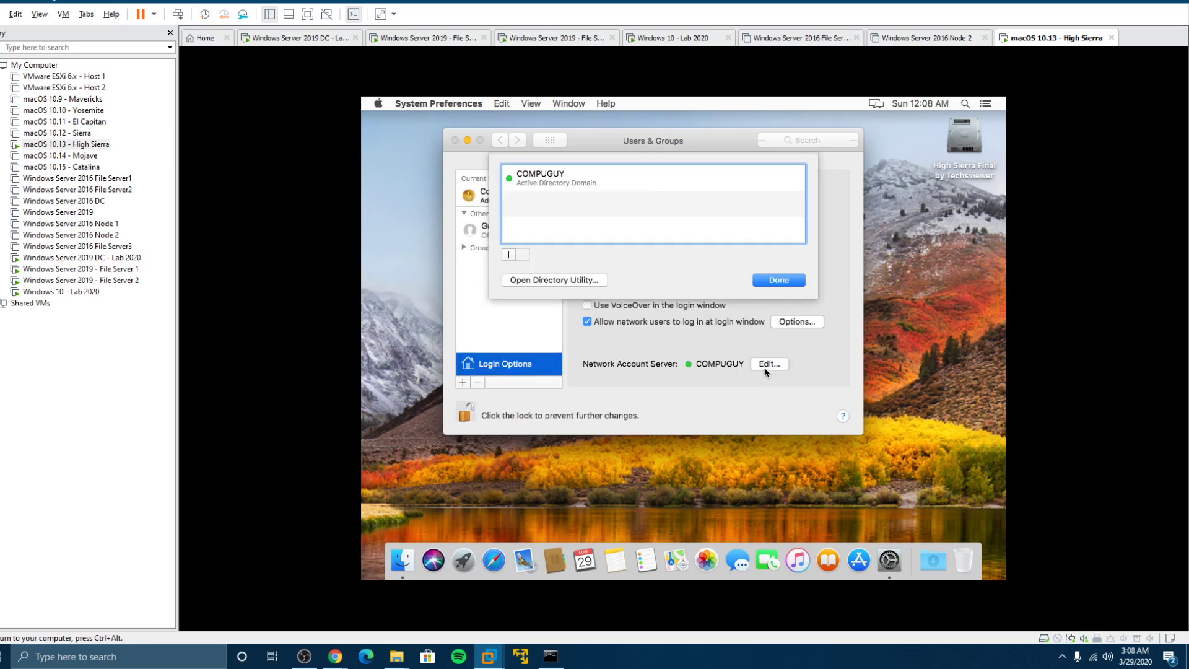
{"action": "left_click", "coordinate": [548, 183]}
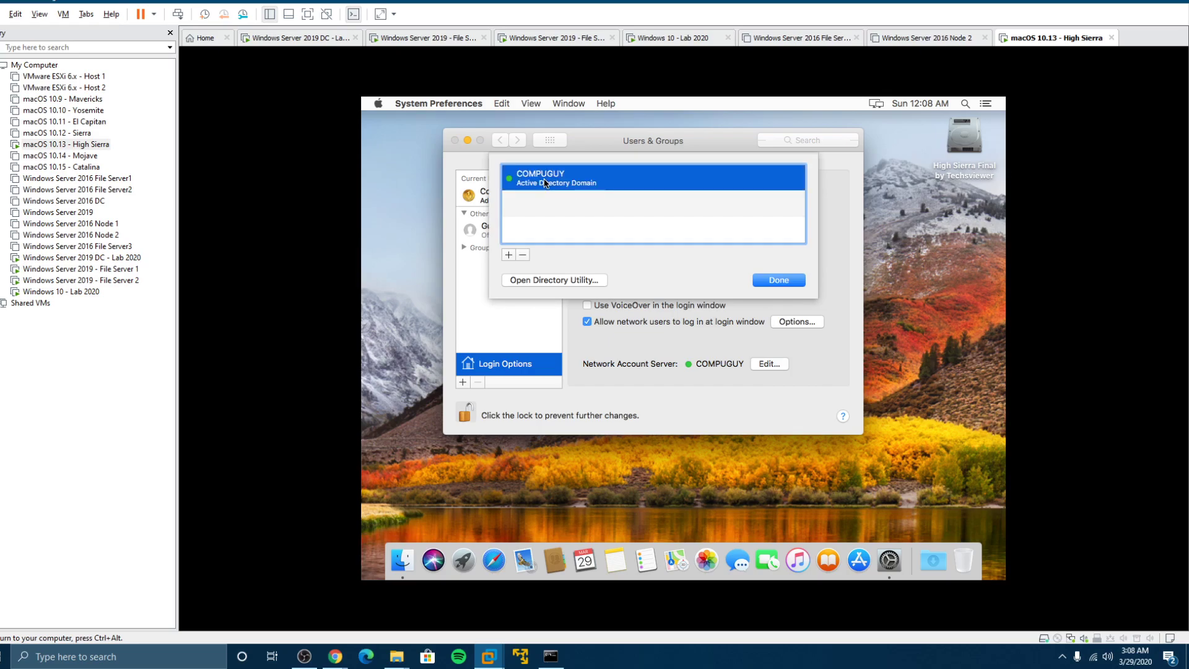
{"action": "left_click", "coordinate": [538, 282]}
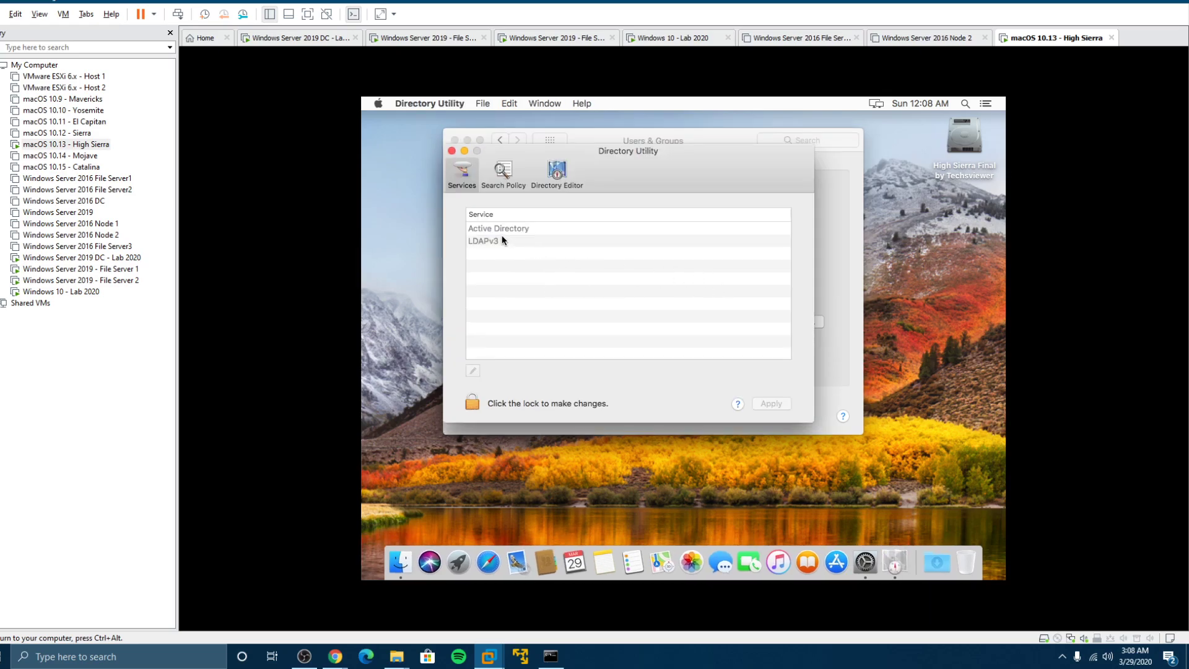
{"action": "left_click", "coordinate": [472, 401]}
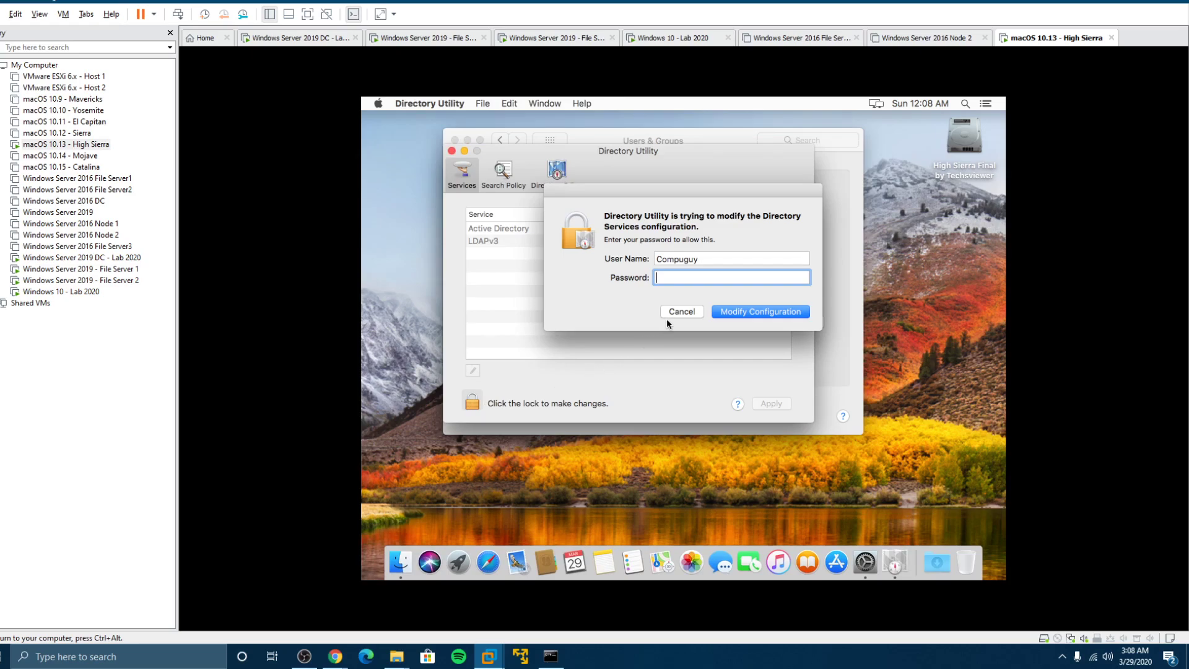
{"action": "type", "text": "••••••••••"}
{"action": "left_click", "coordinate": [725, 313]}
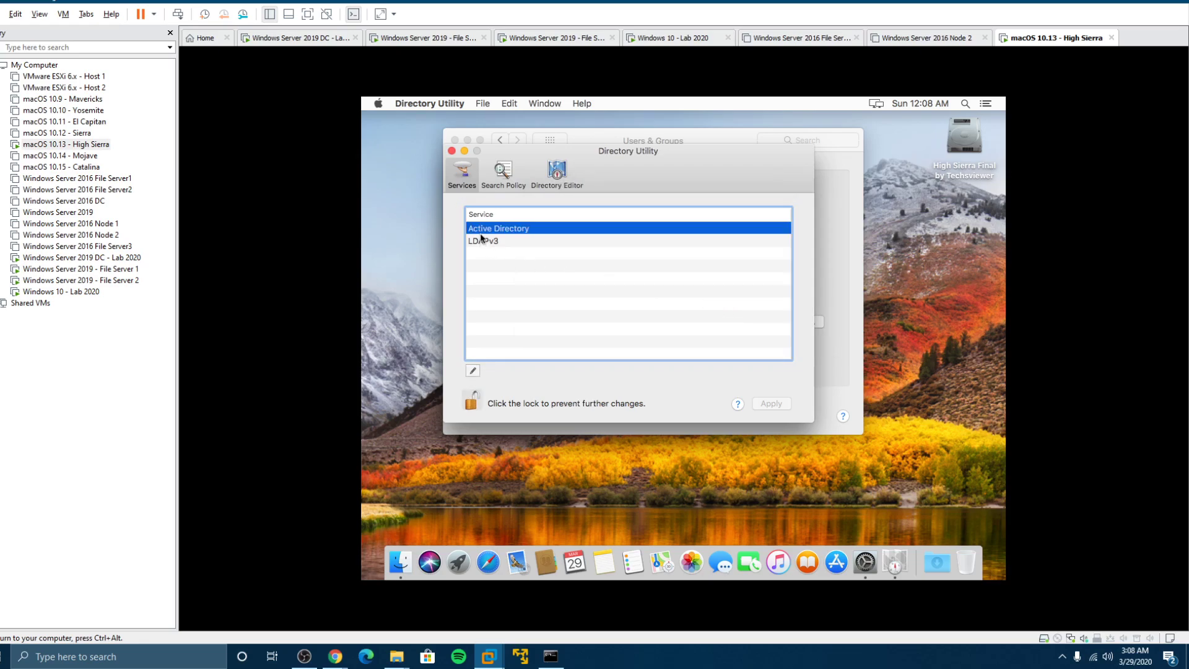
Enable Allow administration by for domain and enterprise admins in the Administrative options, then save
{"action": "left_click", "coordinate": [472, 370]}
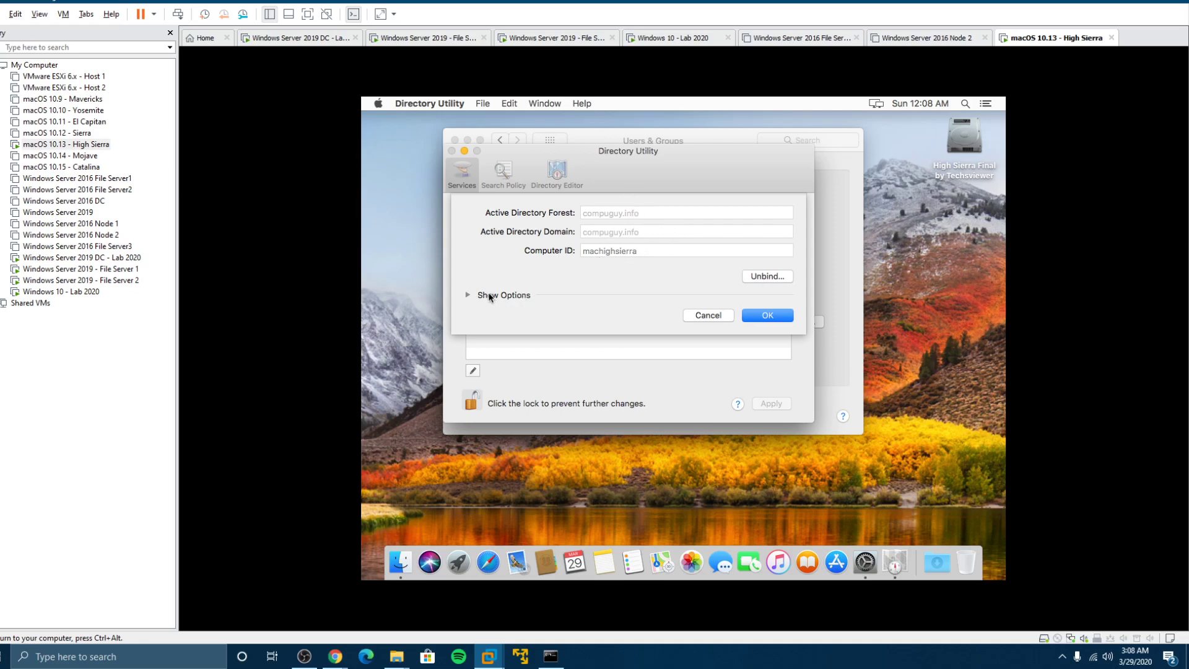
{"action": "left_click", "coordinate": [468, 296]}
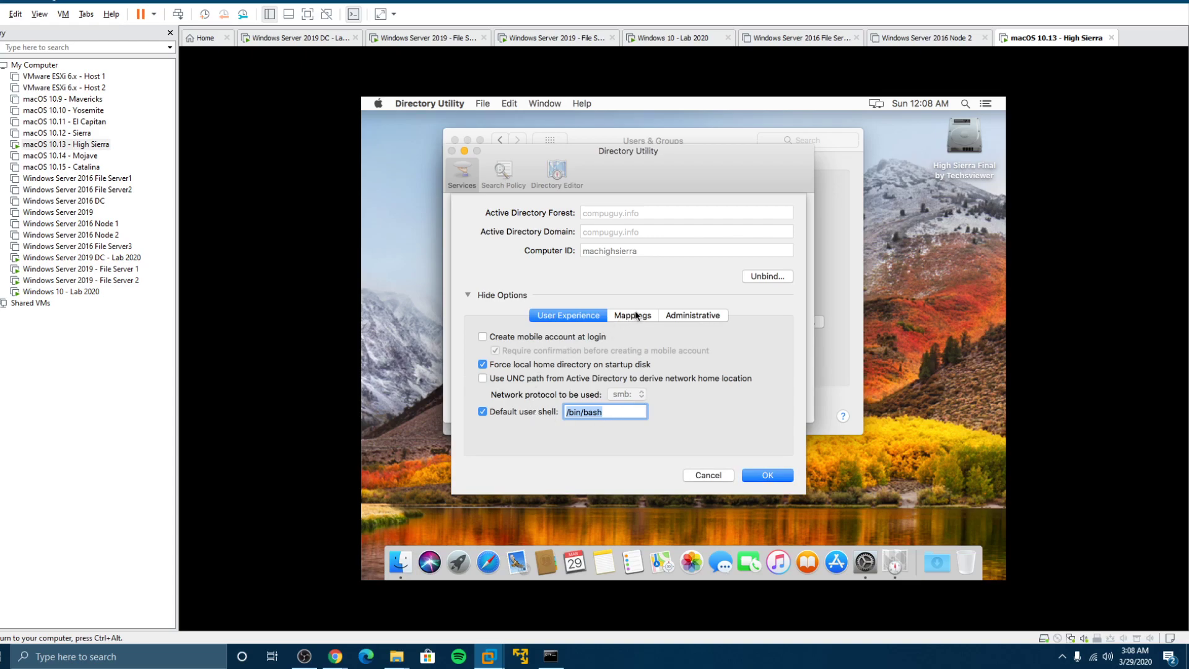
{"action": "left_click", "coordinate": [679, 317]}
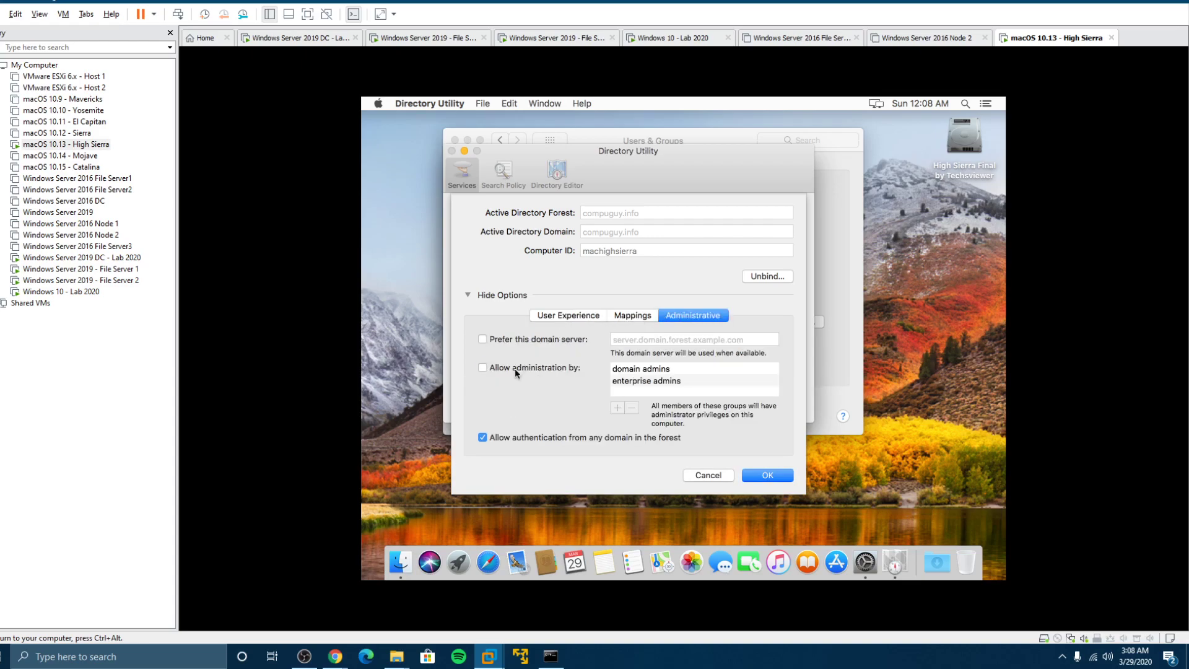
{"action": "left_click", "coordinate": [482, 368]}
{"action": "left_click", "coordinate": [755, 474]}
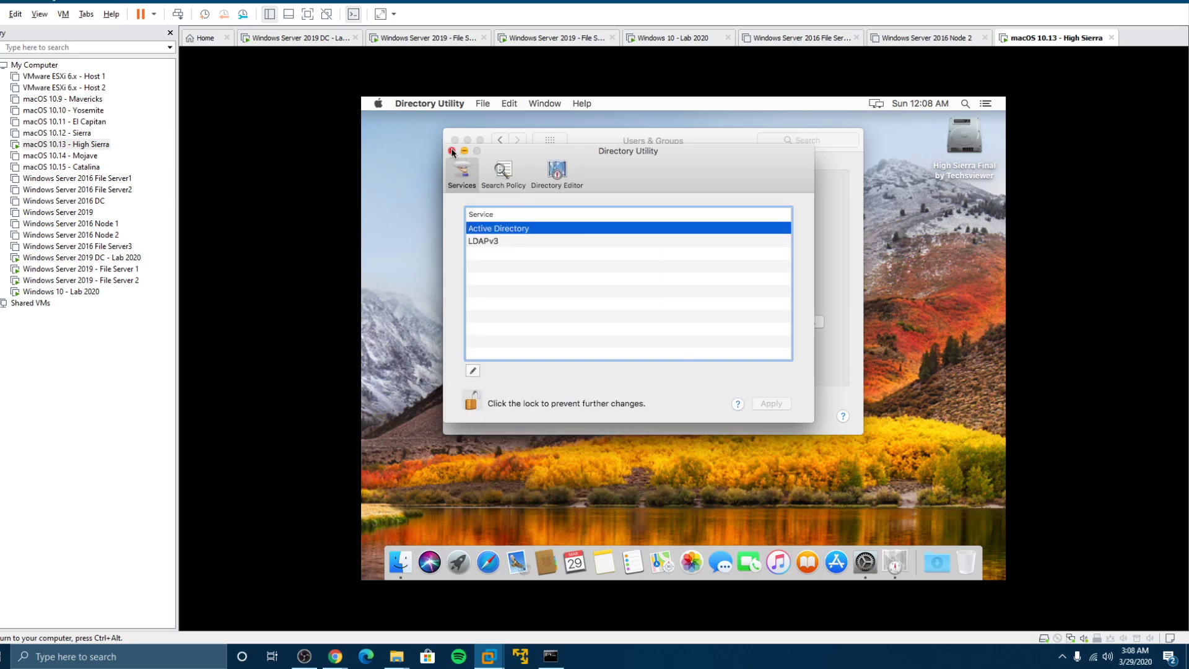
{"action": "left_click", "coordinate": [451, 150]}
Close System Preferences and log the Compuguy account out of the Mac
{"action": "left_click", "coordinate": [454, 140]}
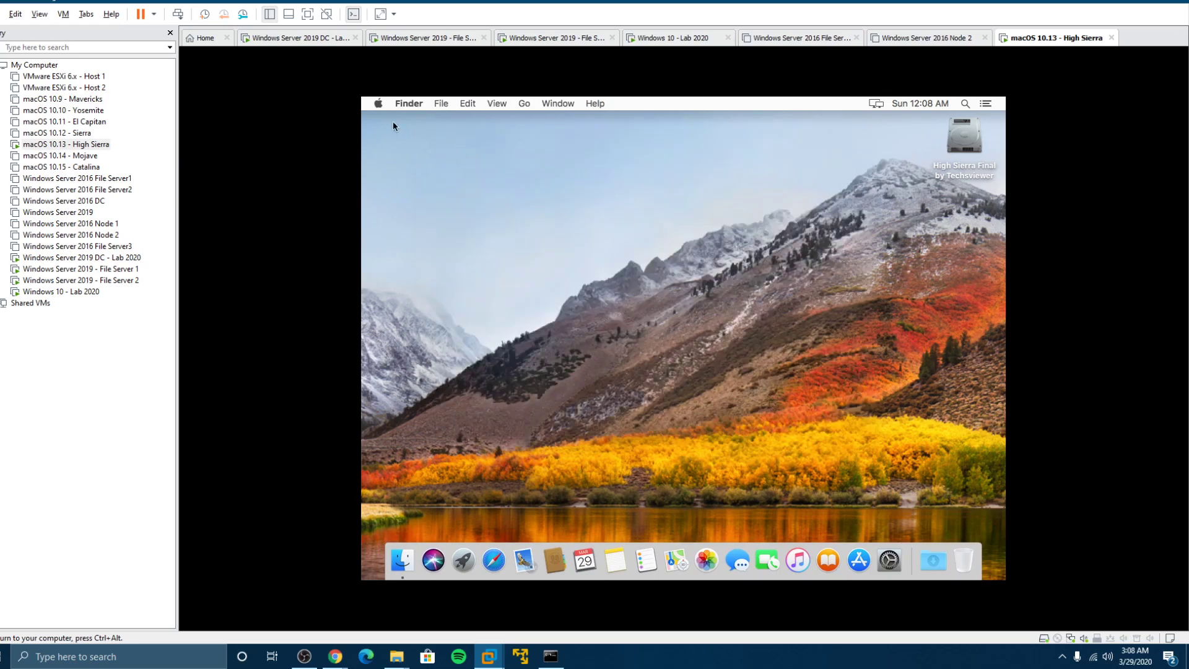
{"action": "left_click", "coordinate": [378, 103]}
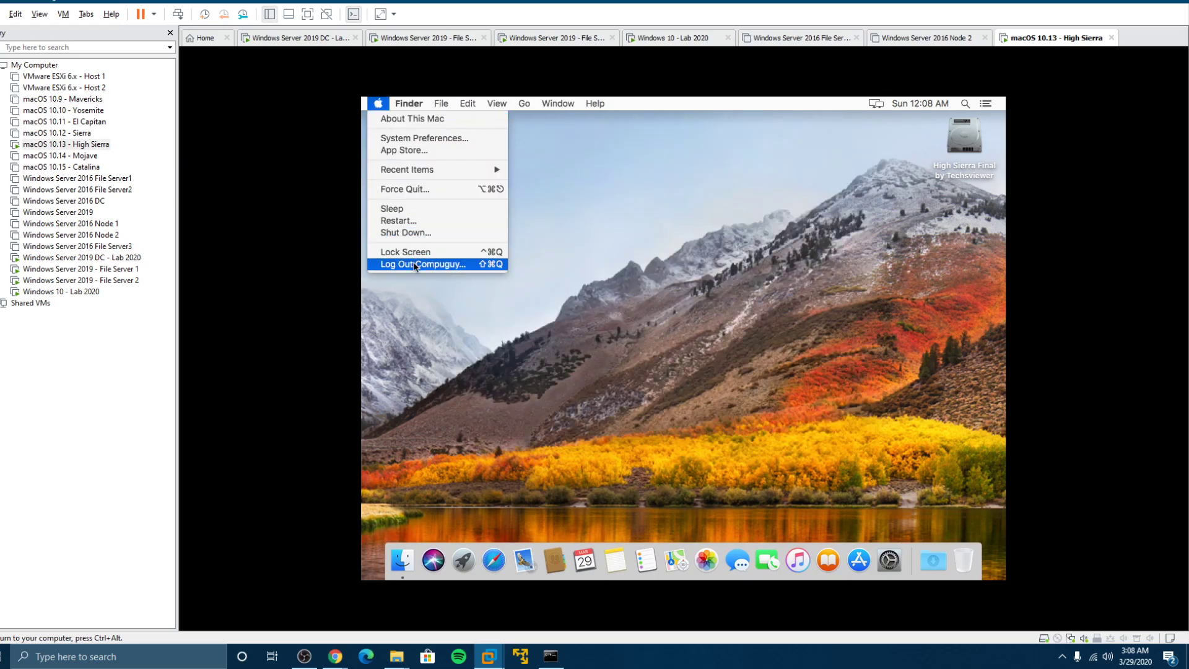
{"action": "left_click", "coordinate": [462, 265]}
{"action": "left_click", "coordinate": [771, 291]}
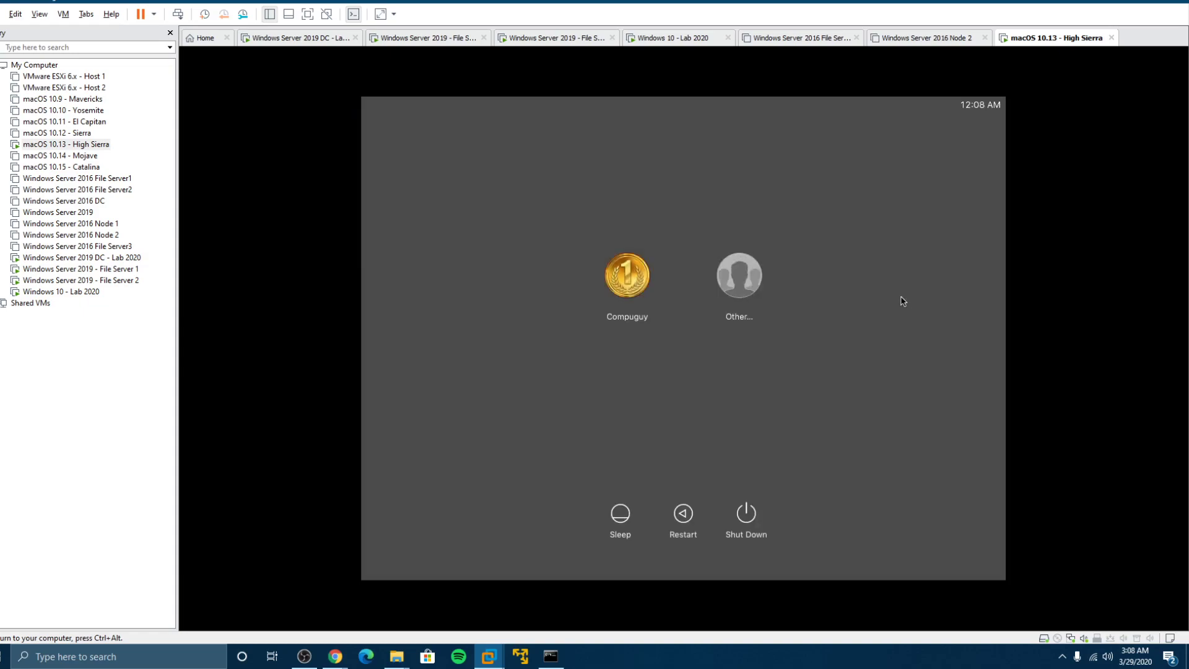
Sign in via Other... with a domain user name and its password
{"action": "left_click", "coordinate": [738, 268]}
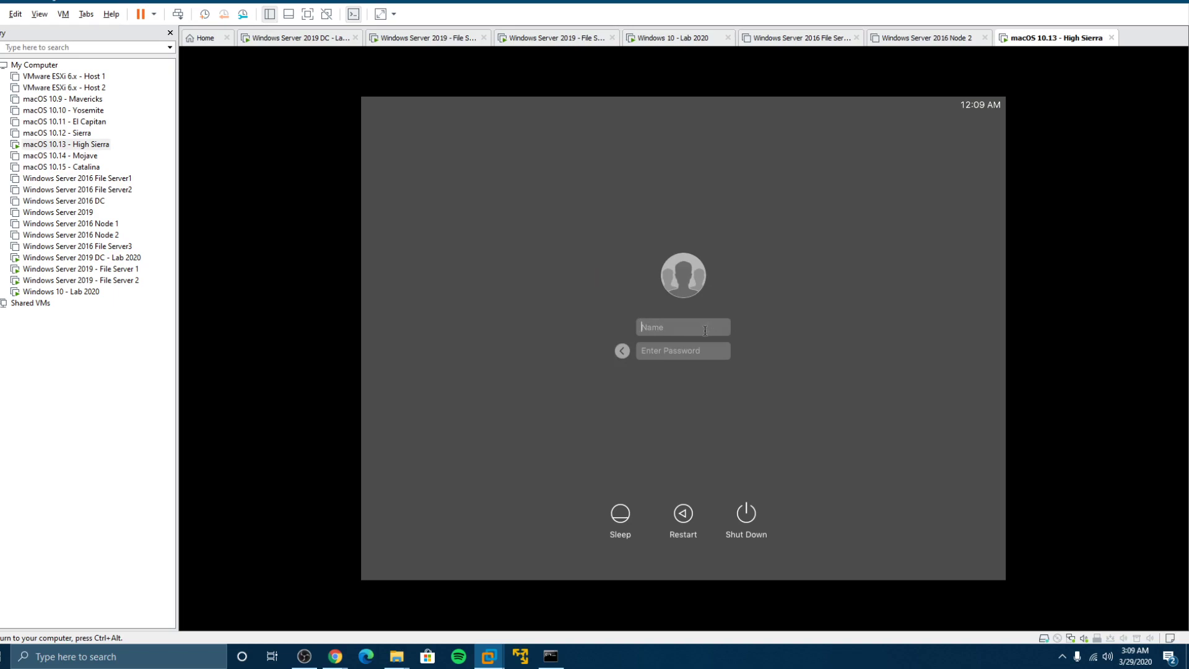
{"action": "type", "text": "ompuguy"}
{"action": "key", "text": "BackSpace"}
{"action": "key", "text": "BackSpace"}
{"action": "key", "text": "BackSpace"}
{"action": "key", "text": "BackSpace"}
{"action": "key", "text": "BackSpace"}
{"action": "type", "text": "compug"}
{"action": "type", "text": "********"}
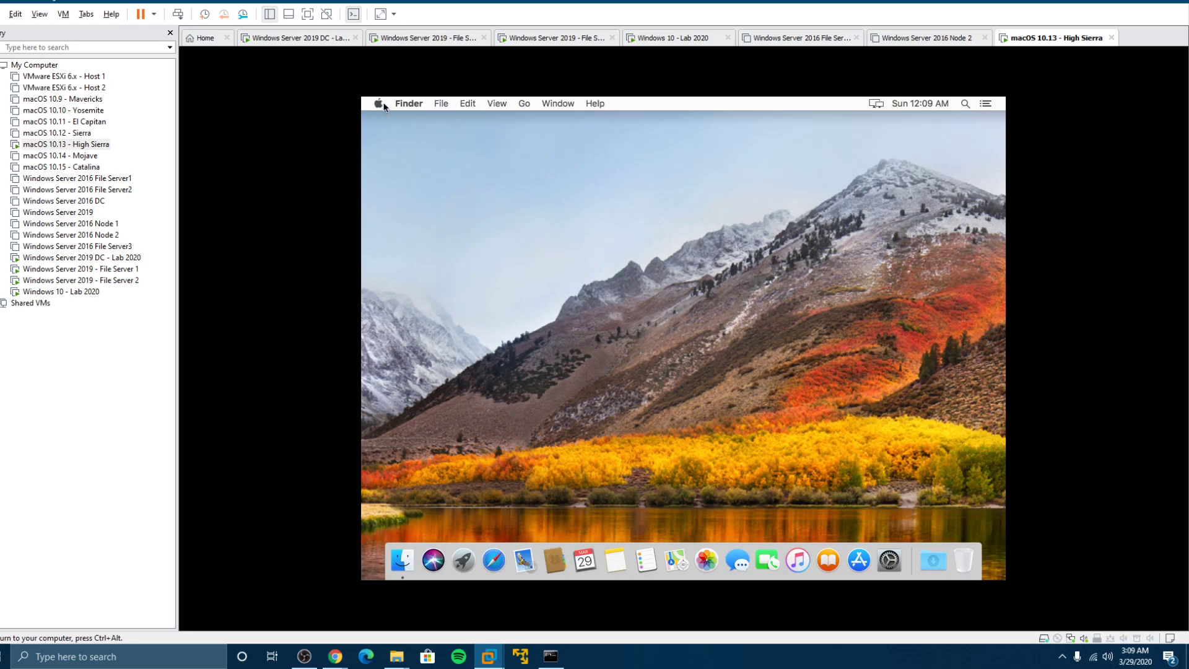
Turn on Hard disks in Finder preferences so the disk appears on the desktop
{"action": "left_click", "coordinate": [379, 104]}
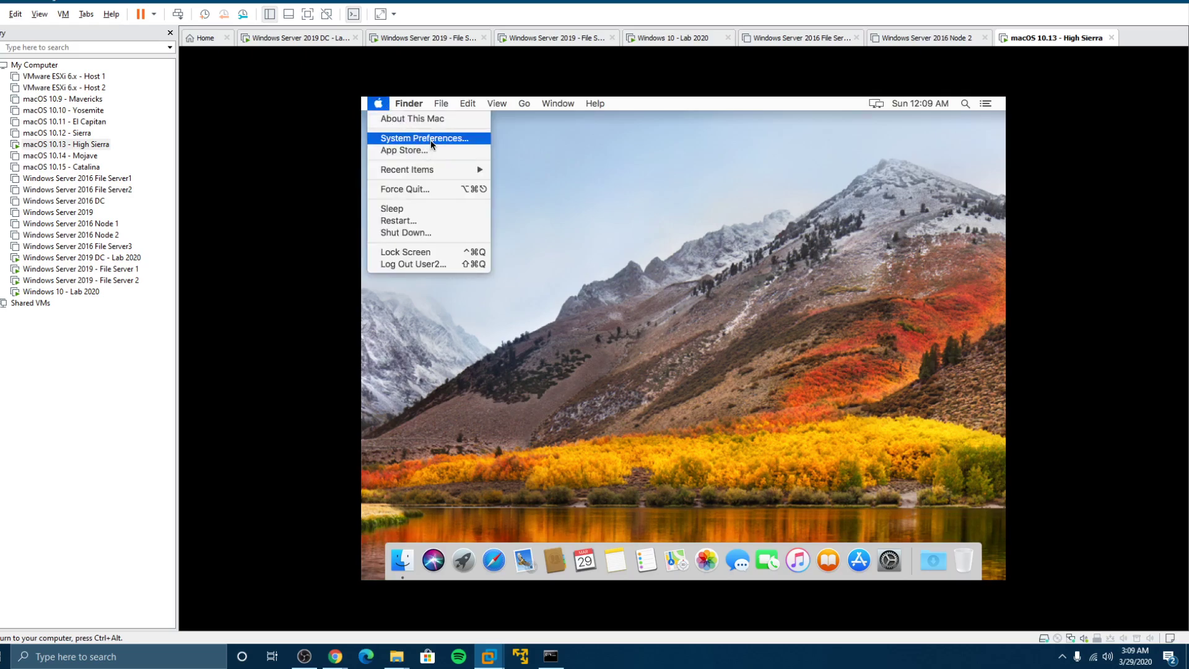
{"action": "mouse_move", "coordinate": [410, 104]}
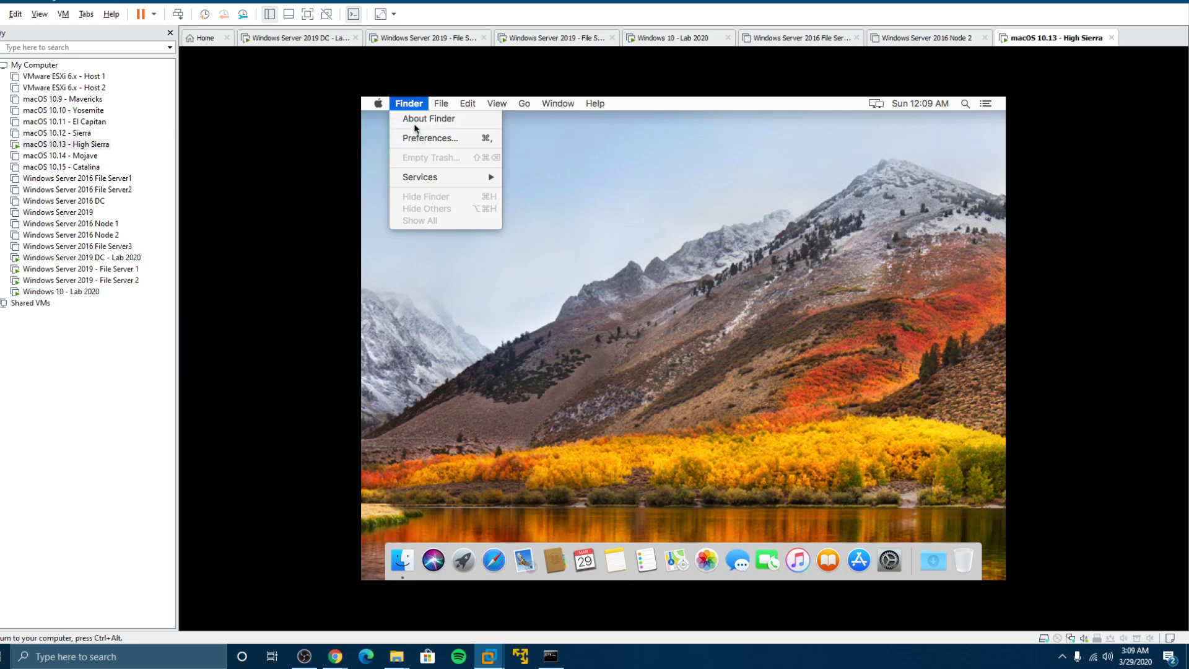
{"action": "left_click", "coordinate": [418, 138]}
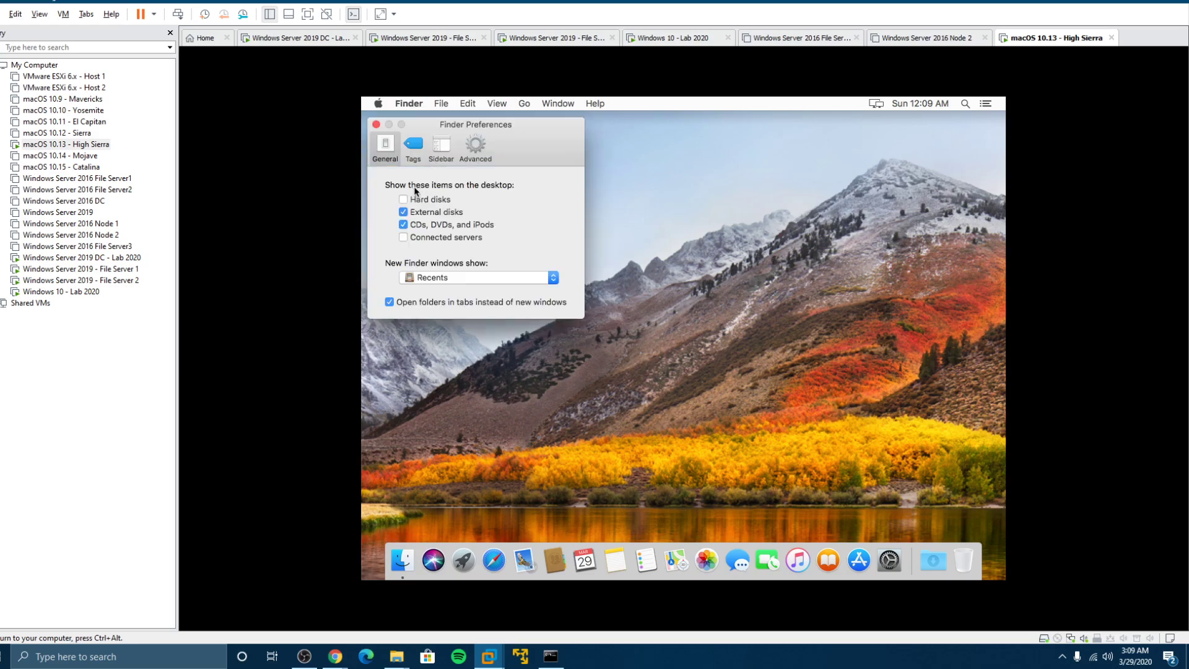
{"action": "left_click", "coordinate": [406, 197]}
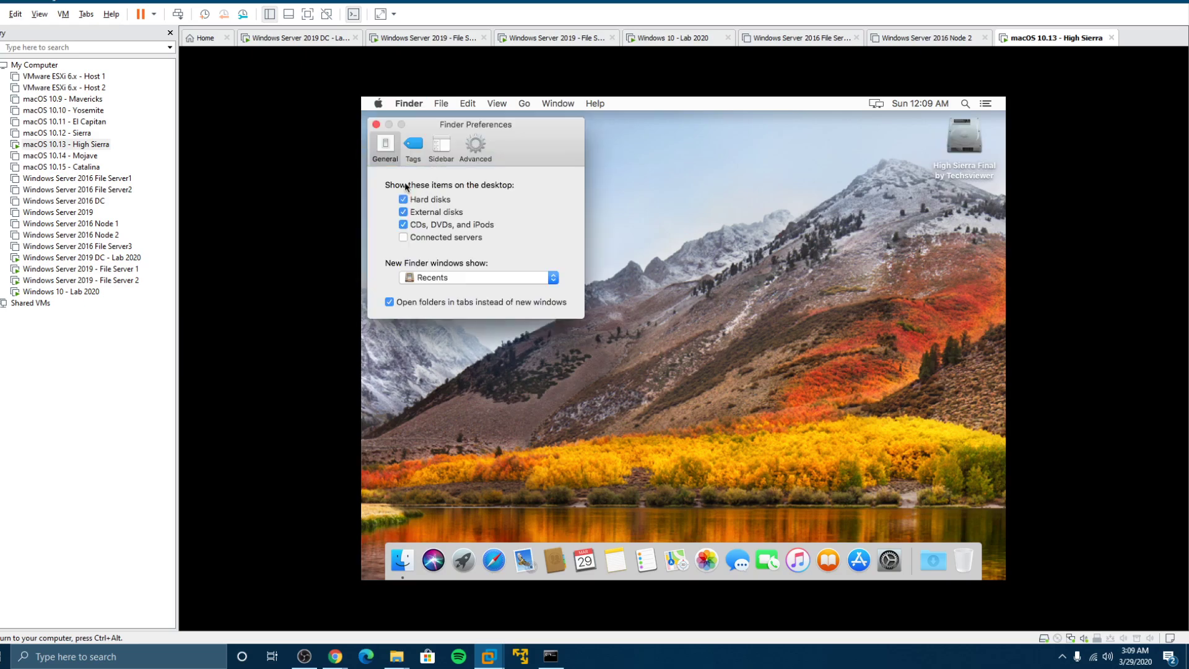
{"action": "left_click", "coordinate": [376, 125]}
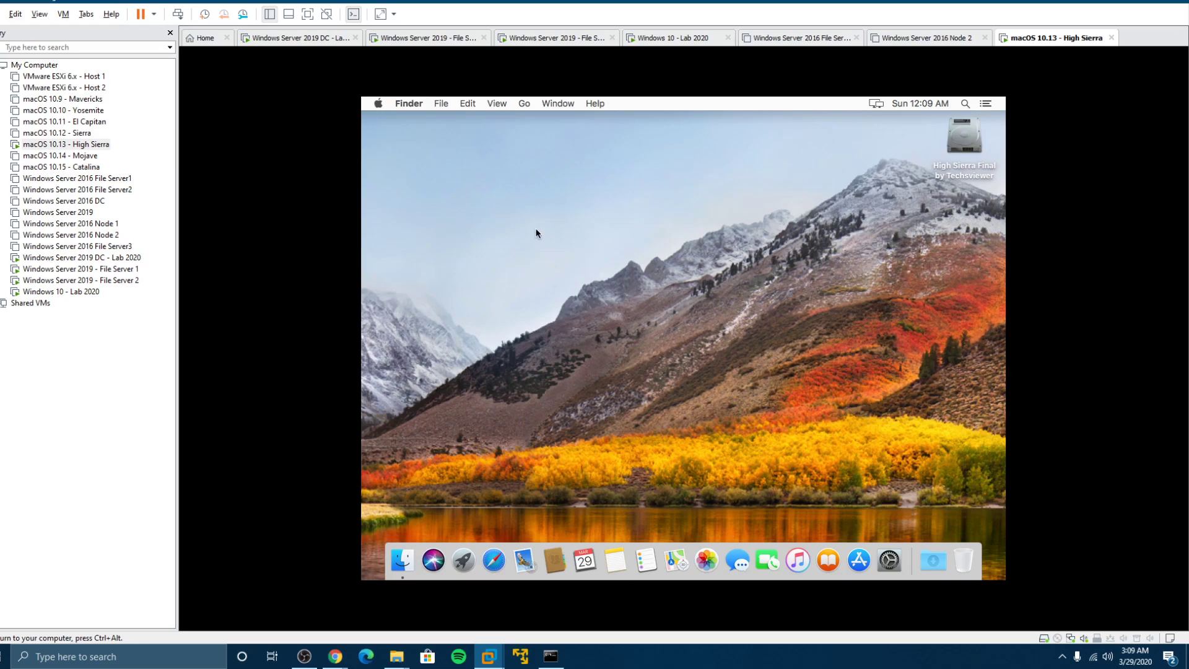
Log this domain user out and sign in as another compuguy domain user
{"action": "left_click", "coordinate": [378, 104]}
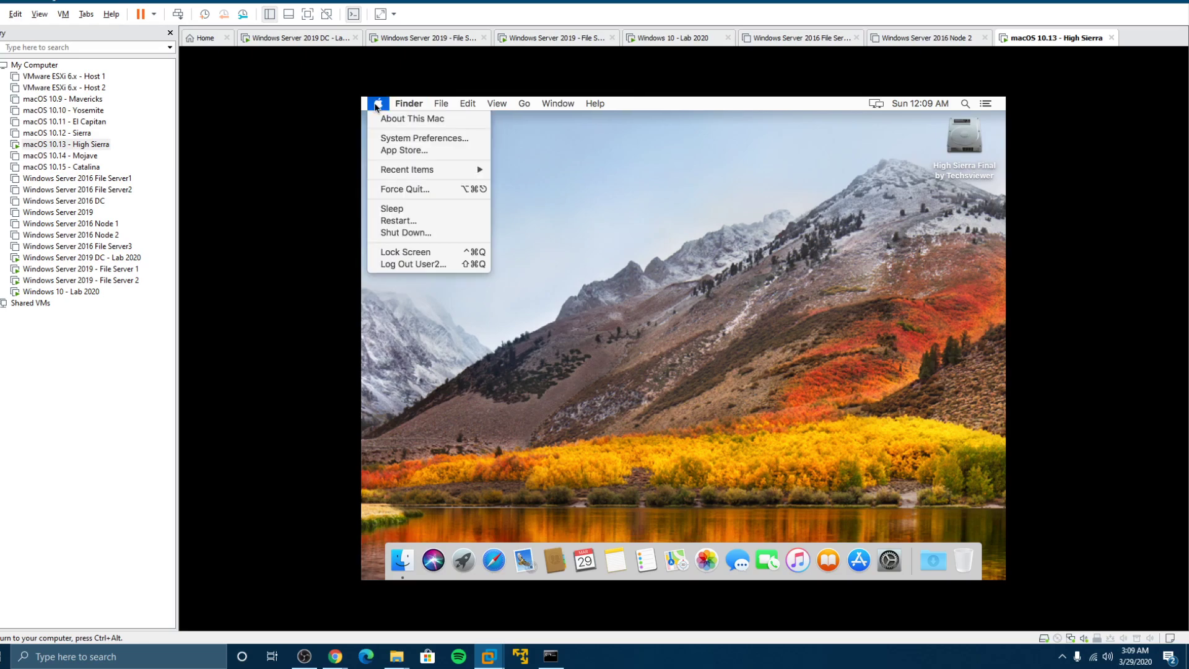
{"action": "left_click", "coordinate": [403, 265]}
{"action": "left_click", "coordinate": [783, 298]}
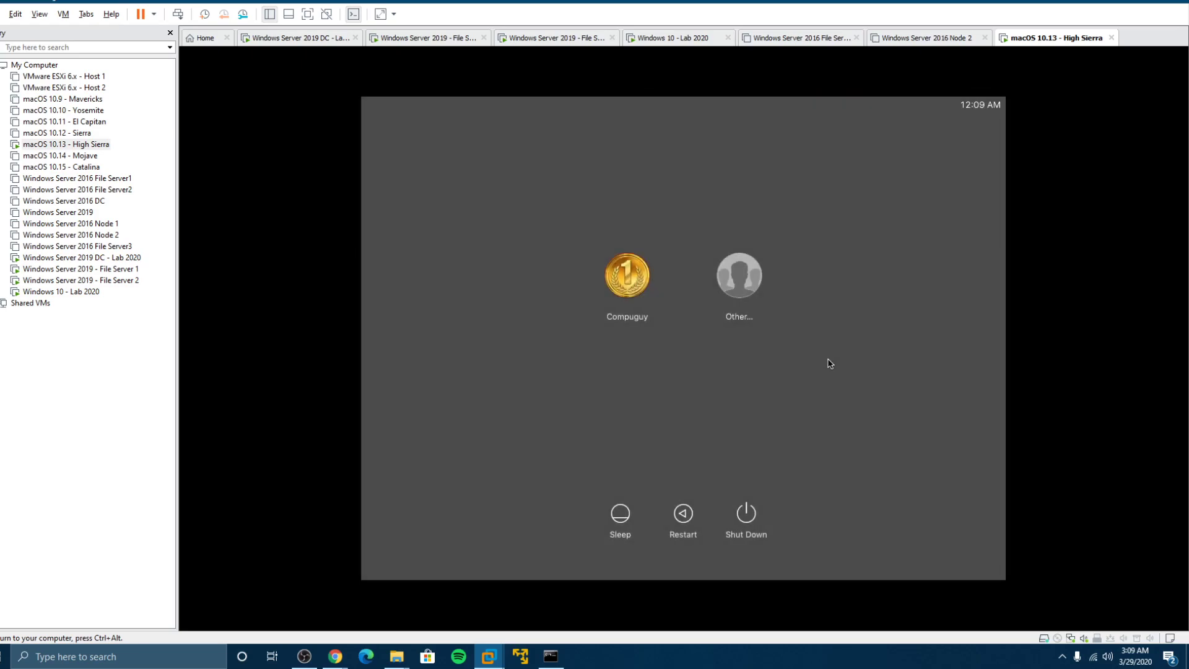
{"action": "left_click", "coordinate": [743, 286]}
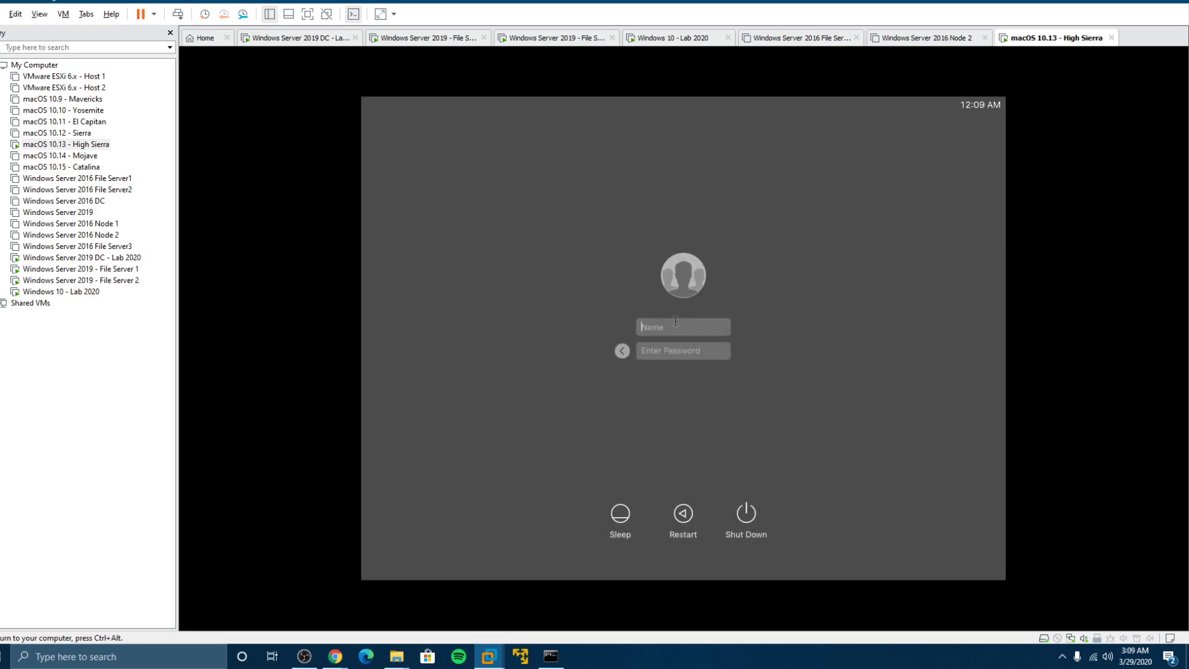
{"action": "type", "text": "c"}
{"action": "key", "text": "super+a"}
{"action": "key", "text": "BackSpace"}
{"action": "key", "text": "BackSpace"}
{"action": "key", "text": "BackSpace"}
{"action": "key", "text": "BackSpace"}
{"action": "key", "text": "BackSpace"}
{"action": "key", "text": "BackSpace"}
{"action": "type", "text": "compuguy\\user****"}
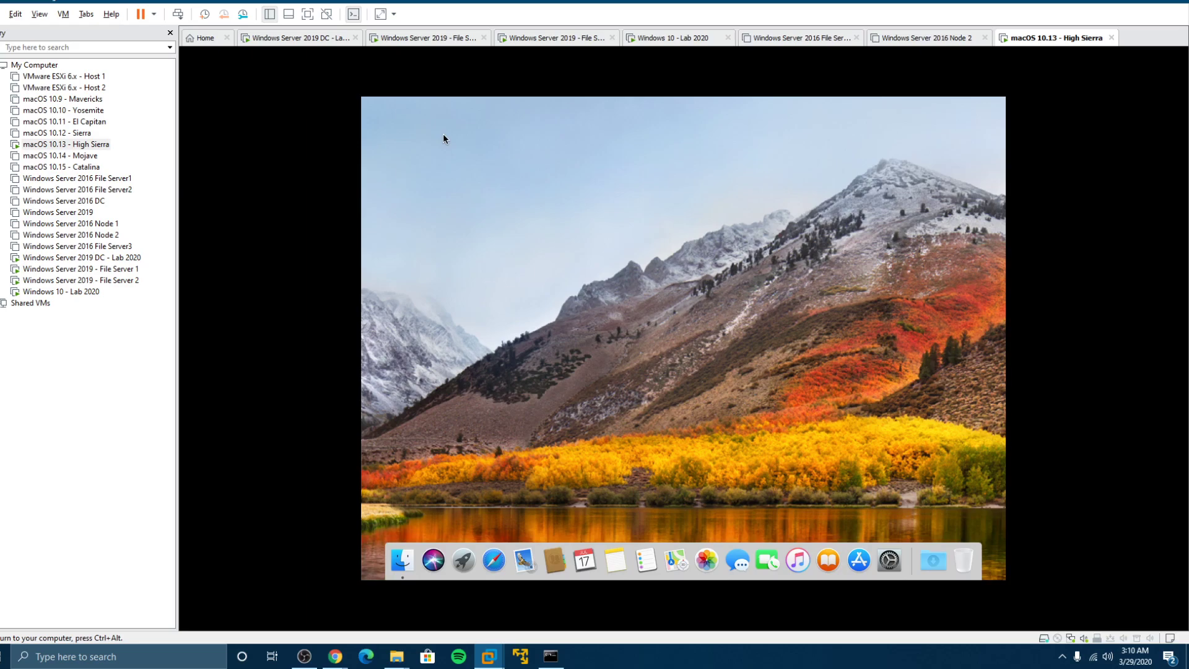
Enable Hard disks in Finder preferences to show the disk on the desktop
{"action": "left_click", "coordinate": [379, 104]}
{"action": "mouse_move", "coordinate": [409, 103]}
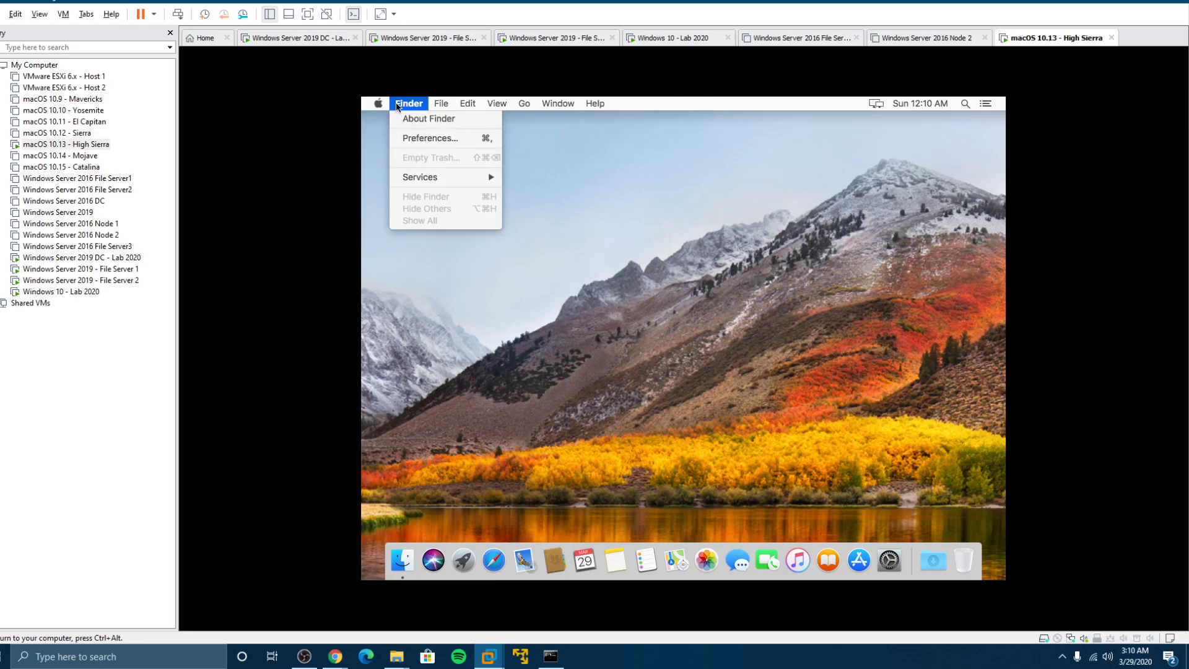
{"action": "left_click", "coordinate": [430, 140]}
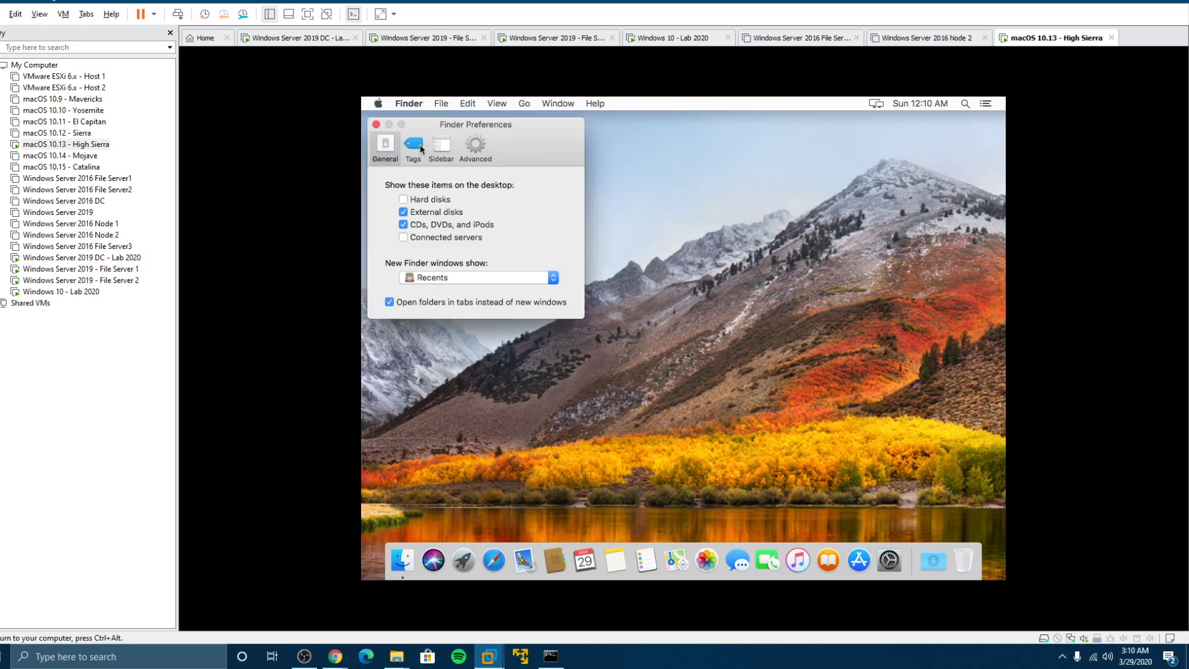
{"action": "left_click", "coordinate": [402, 199]}
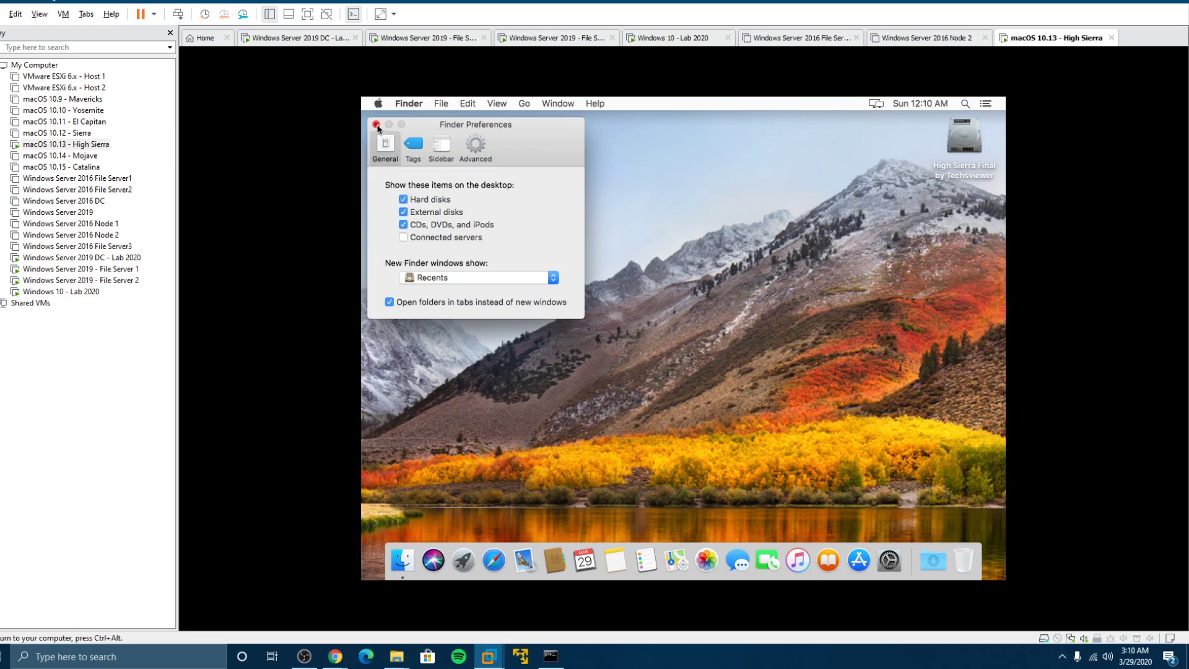
{"action": "left_click", "coordinate": [376, 125]}
Open High Sierra Final > Users, browse the compuguy folder and user4's Downloads
{"action": "left_click", "coordinate": [957, 135]}
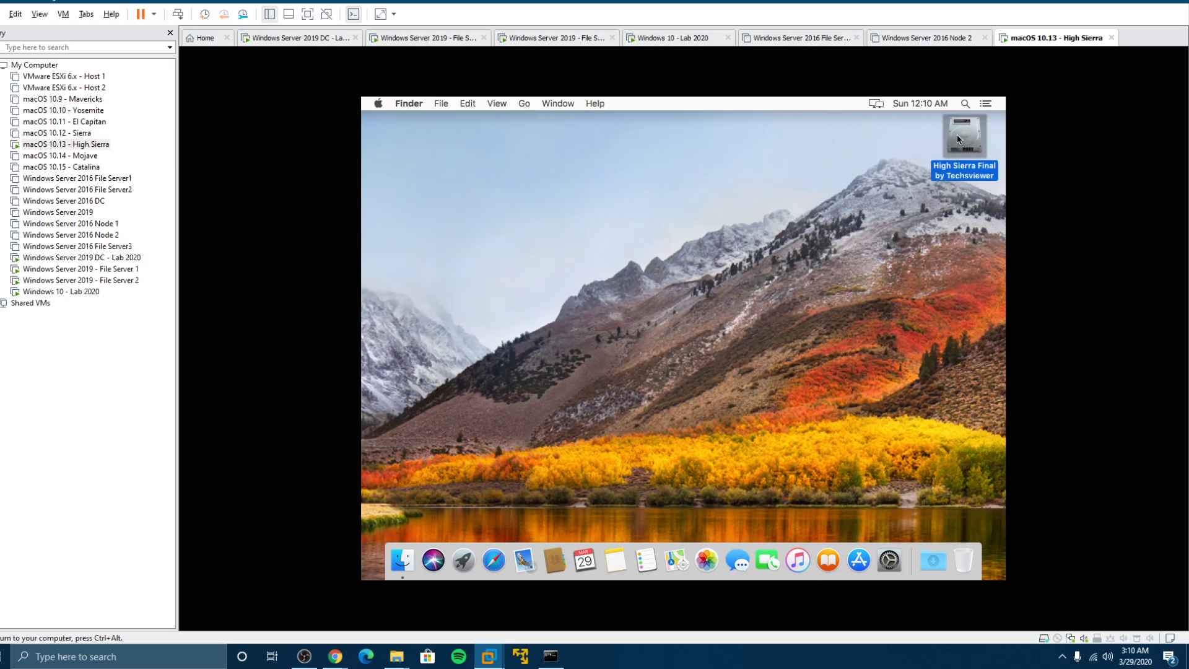
{"action": "double_click", "coordinate": [957, 135]}
{"action": "double_click", "coordinate": [796, 220]}
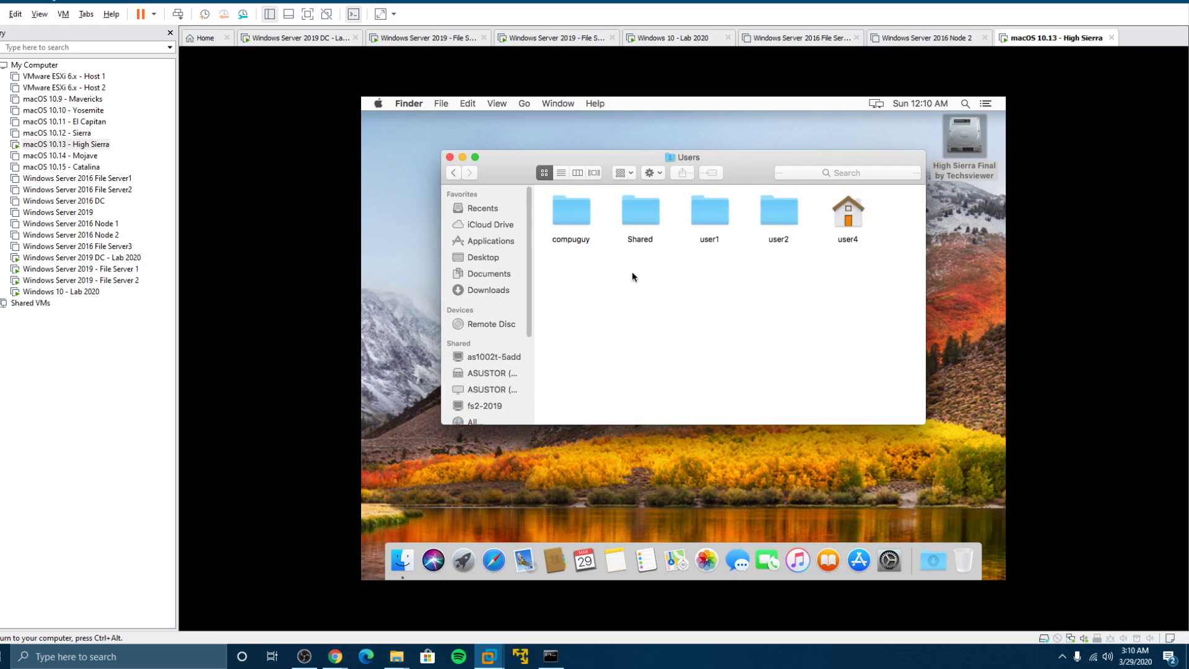
{"action": "double_click", "coordinate": [577, 215]}
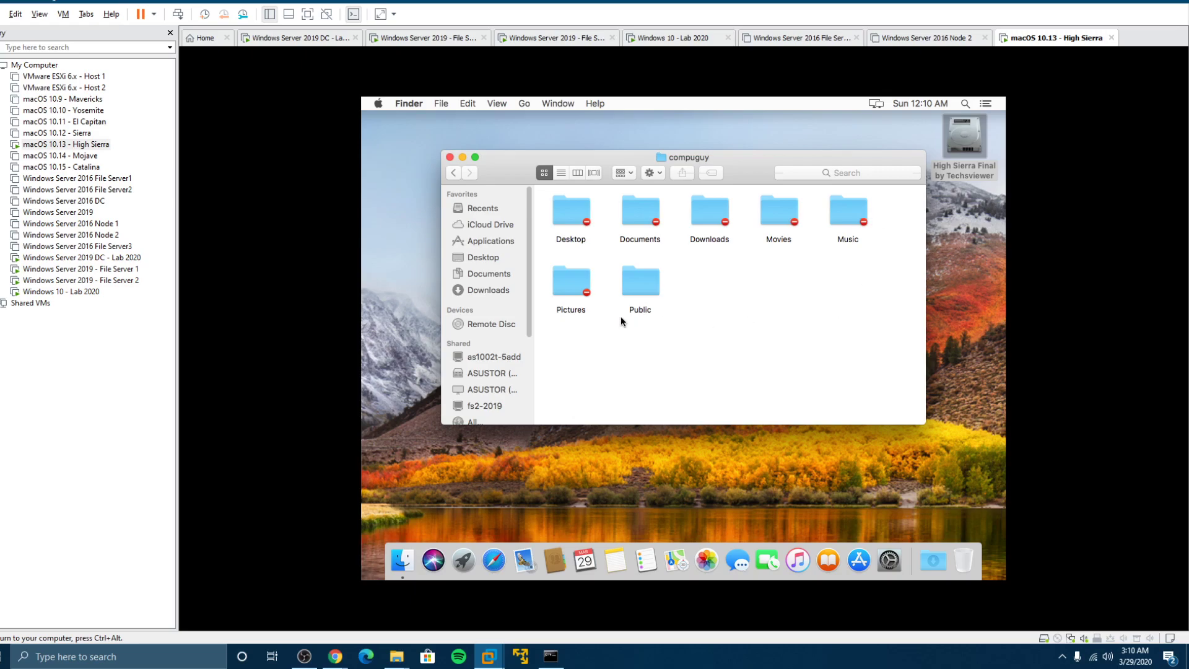
{"action": "left_click", "coordinate": [454, 173]}
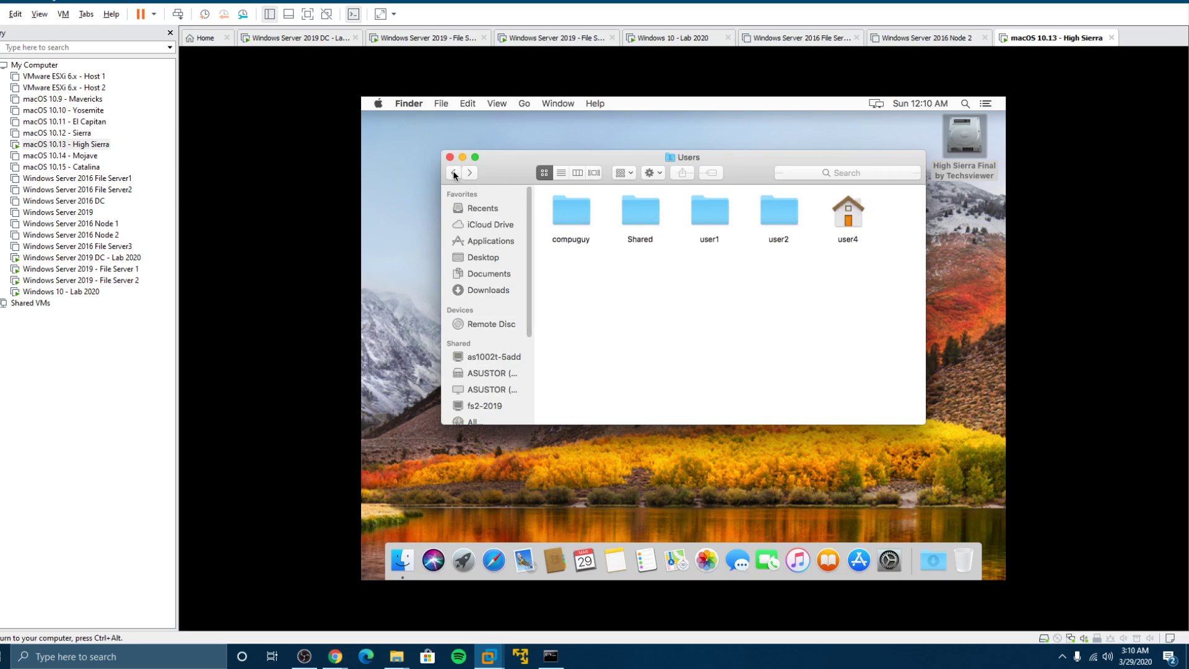
{"action": "double_click", "coordinate": [853, 223]}
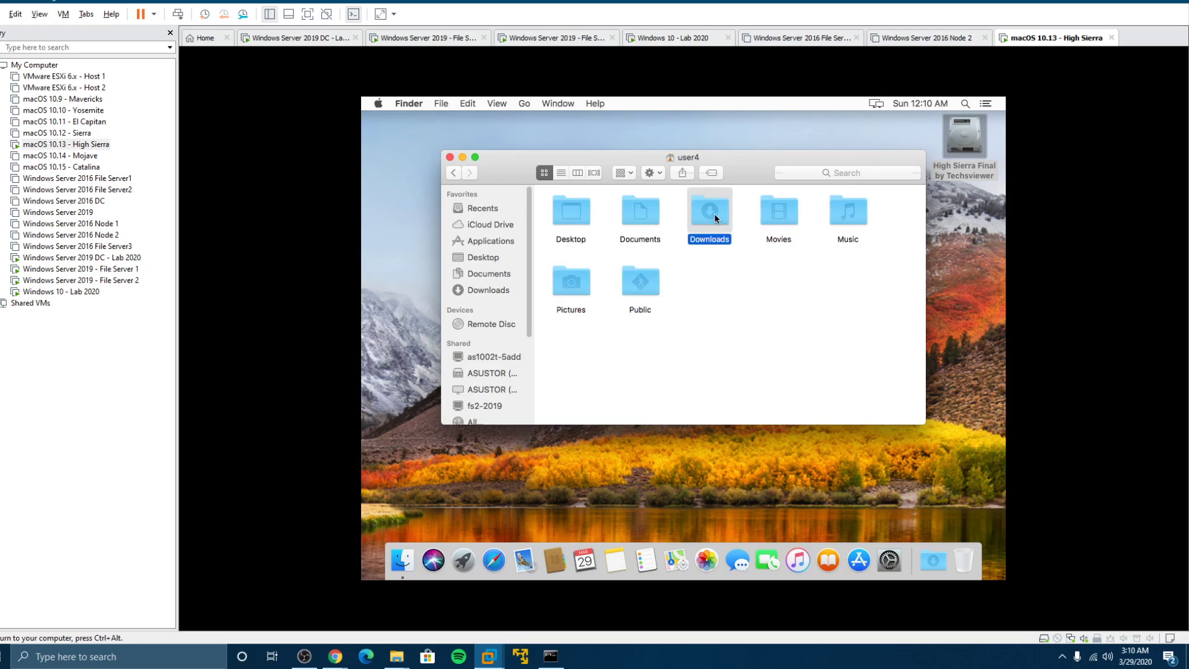
{"action": "double_click", "coordinate": [713, 215]}
{"action": "left_click", "coordinate": [453, 173]}
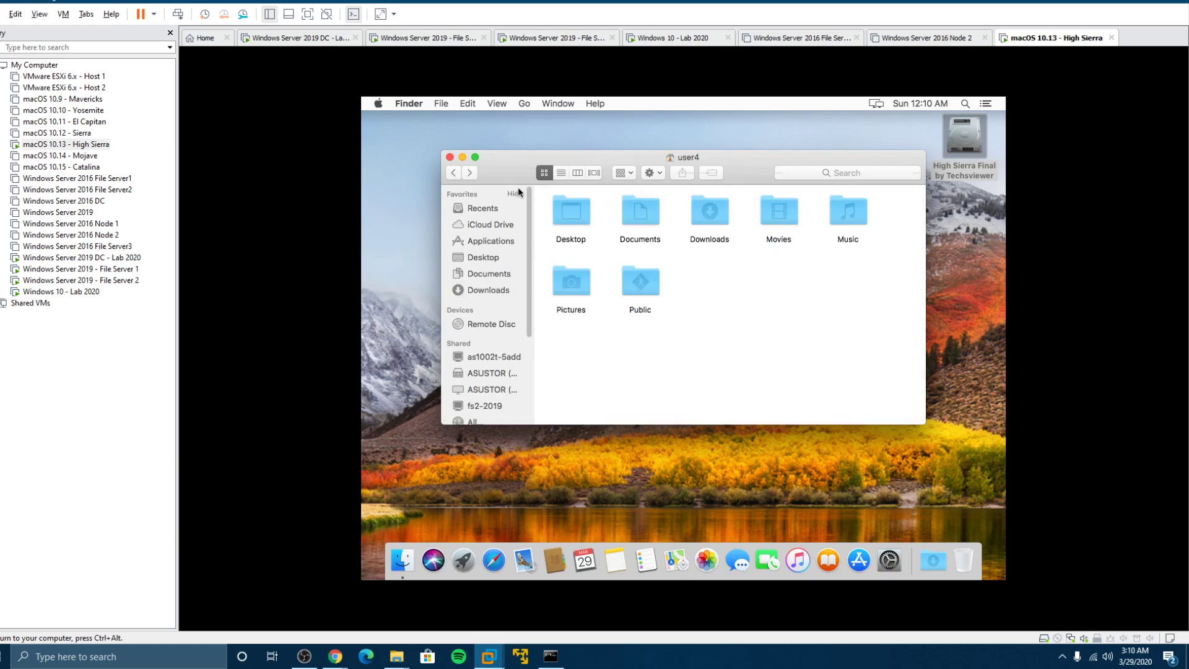
{"action": "left_click", "coordinate": [454, 174]}
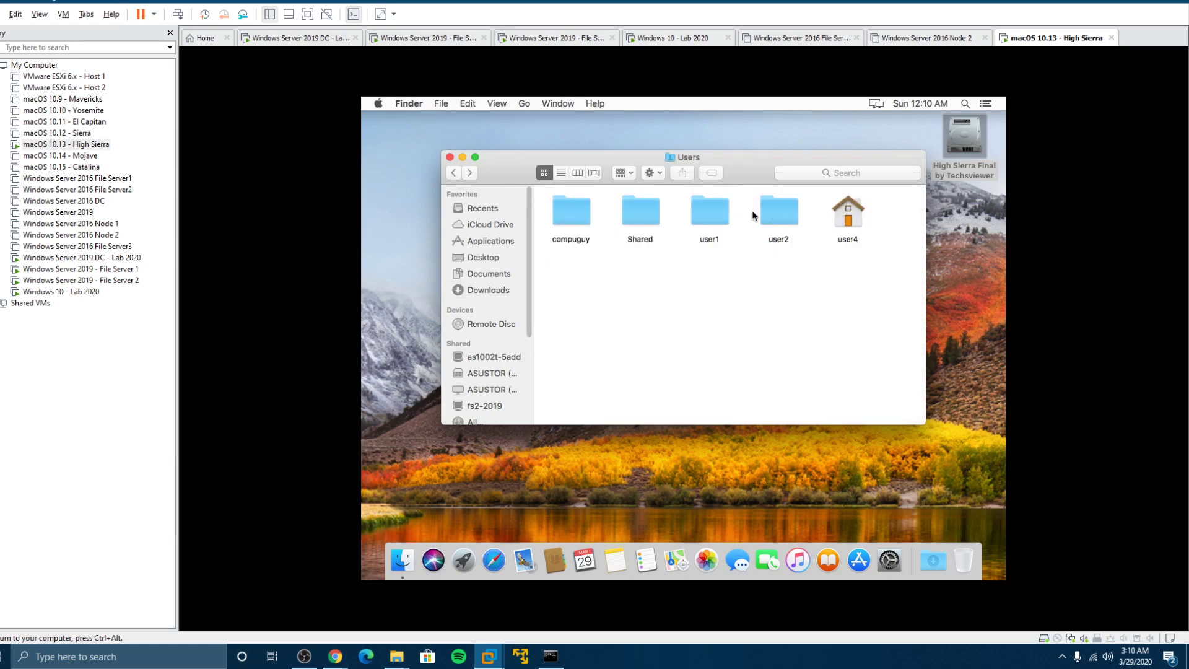
Browse user2, user1 and compuguy folders, dismissing no-permission alerts for Pictures and Desktop
{"action": "double_click", "coordinate": [772, 213]}
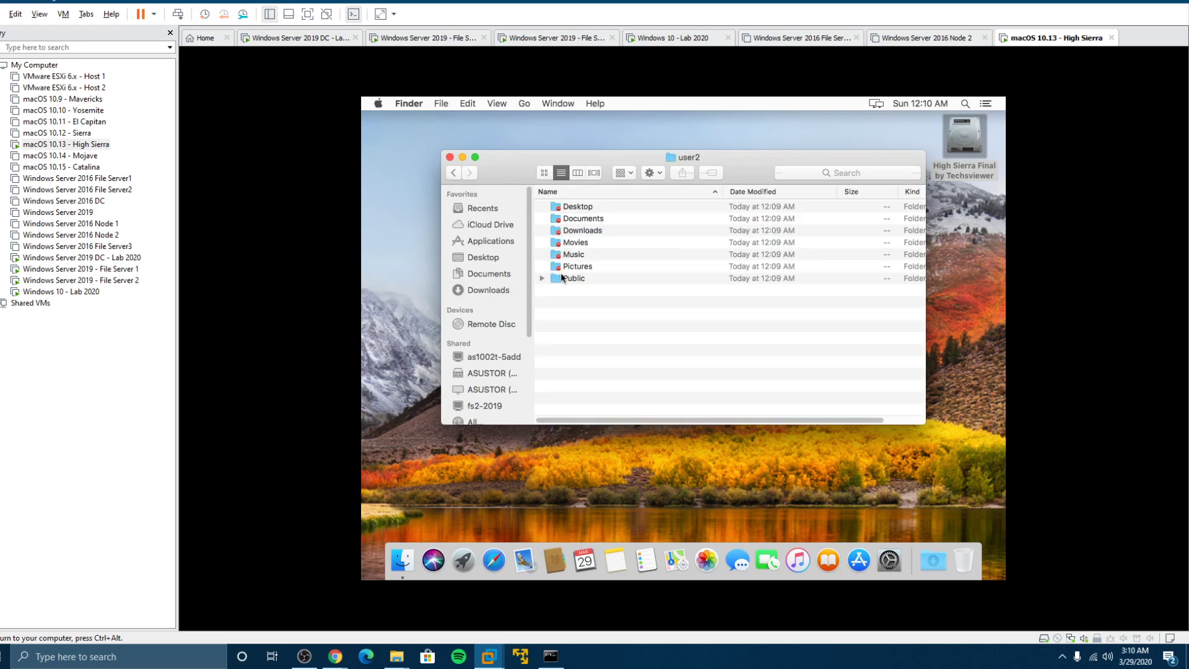
{"action": "double_click", "coordinate": [586, 266]}
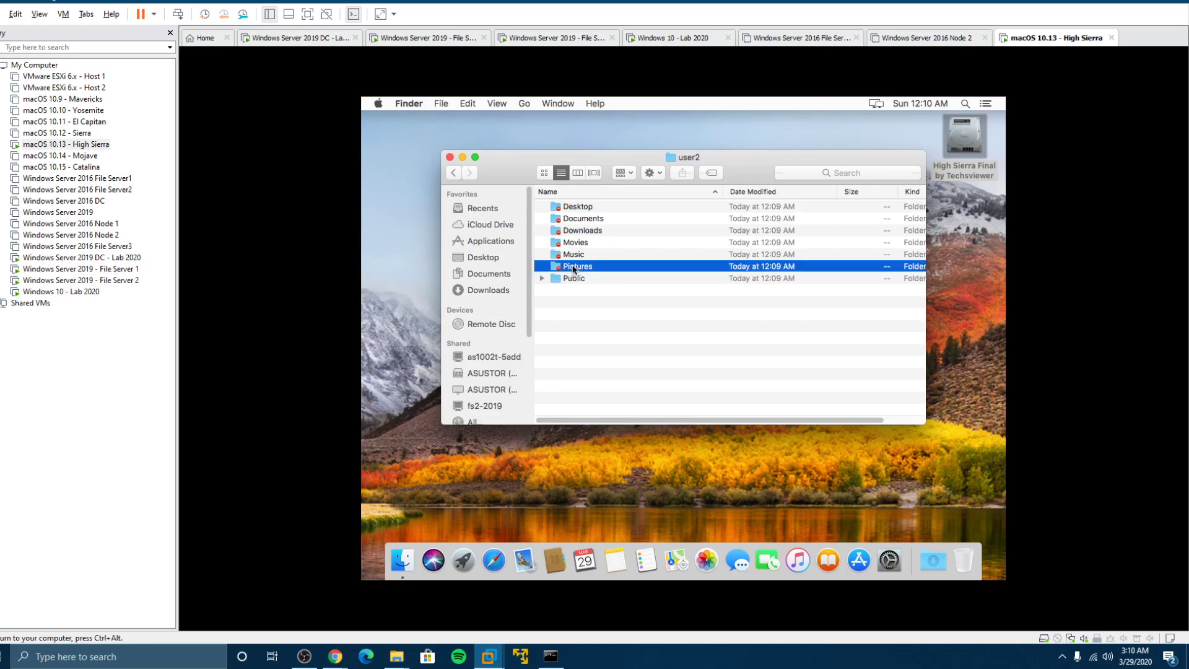
{"action": "left_click", "coordinate": [774, 271]}
{"action": "left_click", "coordinate": [454, 172]}
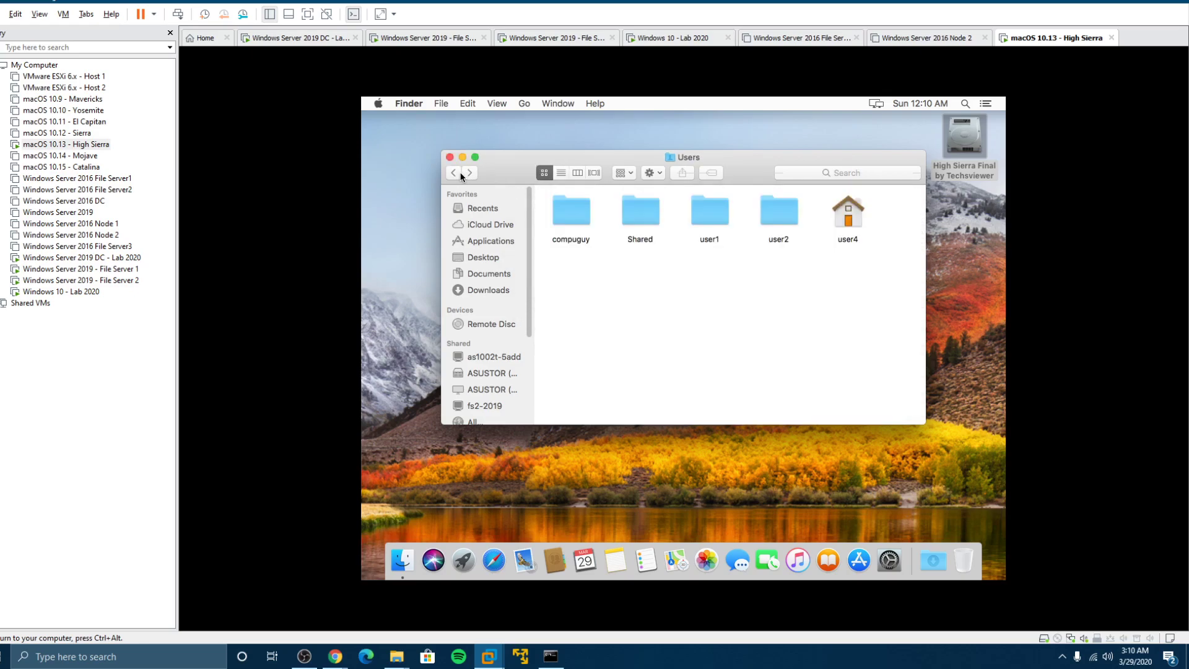
{"action": "double_click", "coordinate": [714, 209]}
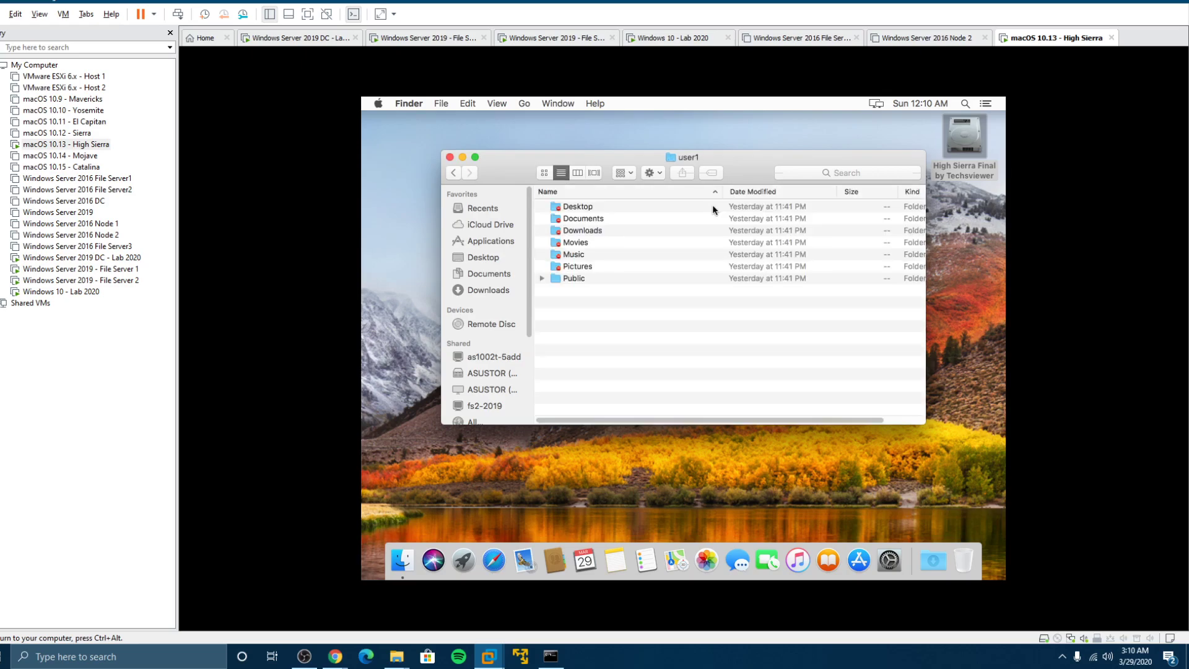
{"action": "left_click", "coordinate": [453, 172]}
{"action": "double_click", "coordinate": [561, 209]}
{"action": "left_click", "coordinate": [572, 209]}
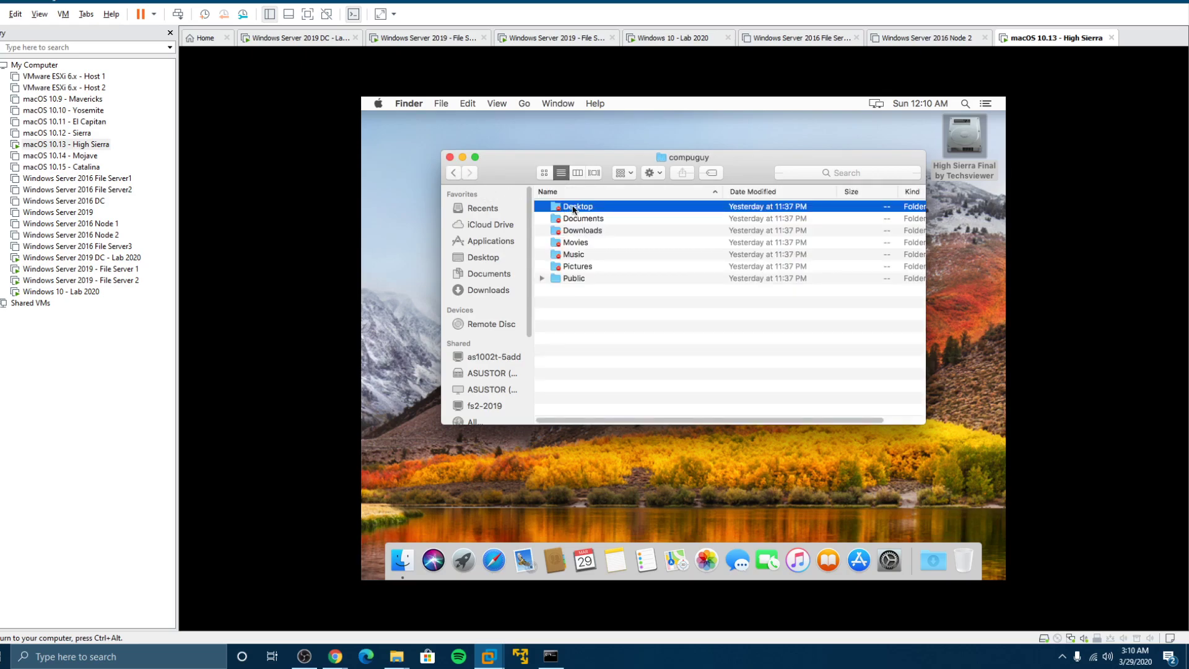
{"action": "double_click", "coordinate": [573, 212]}
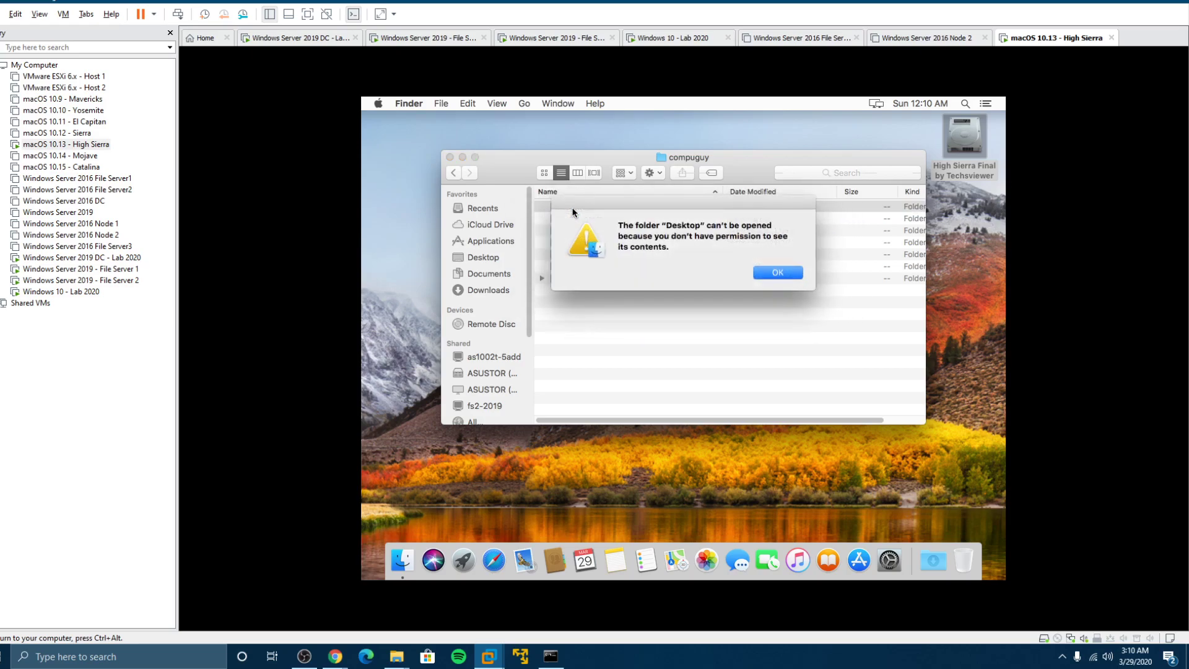
{"action": "left_click", "coordinate": [778, 267]}
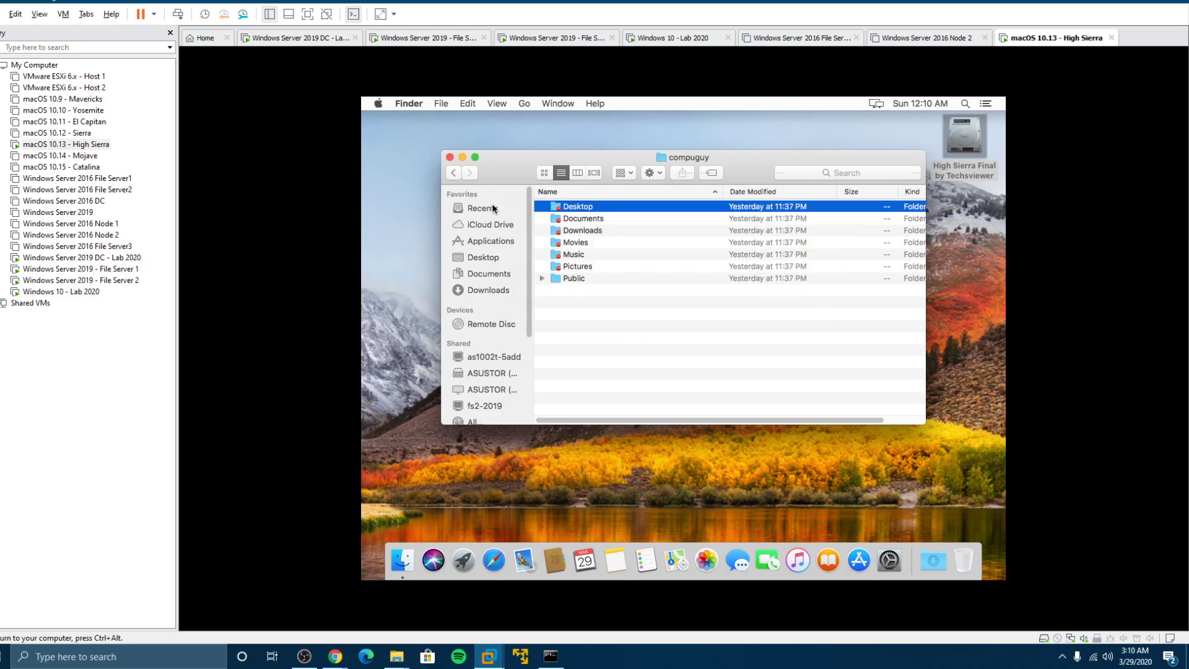
Open user4's Desktop folder, then close the Finder window
{"action": "left_click", "coordinate": [453, 173]}
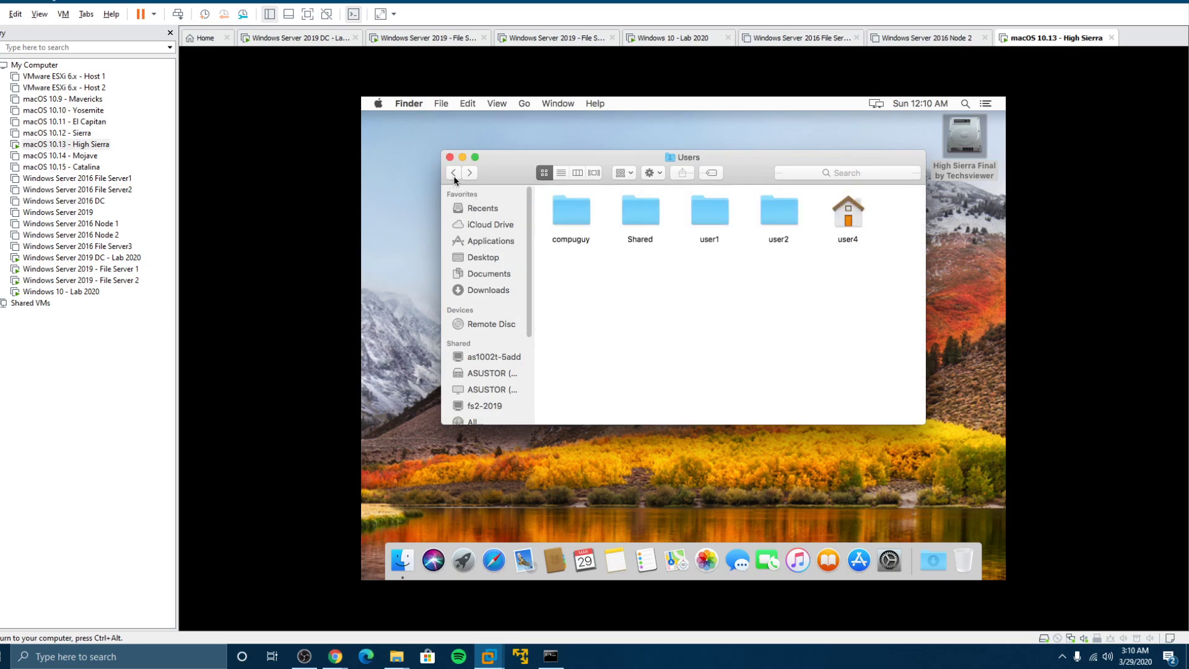
{"action": "double_click", "coordinate": [860, 220]}
{"action": "left_click", "coordinate": [564, 211]}
{"action": "double_click", "coordinate": [564, 211]}
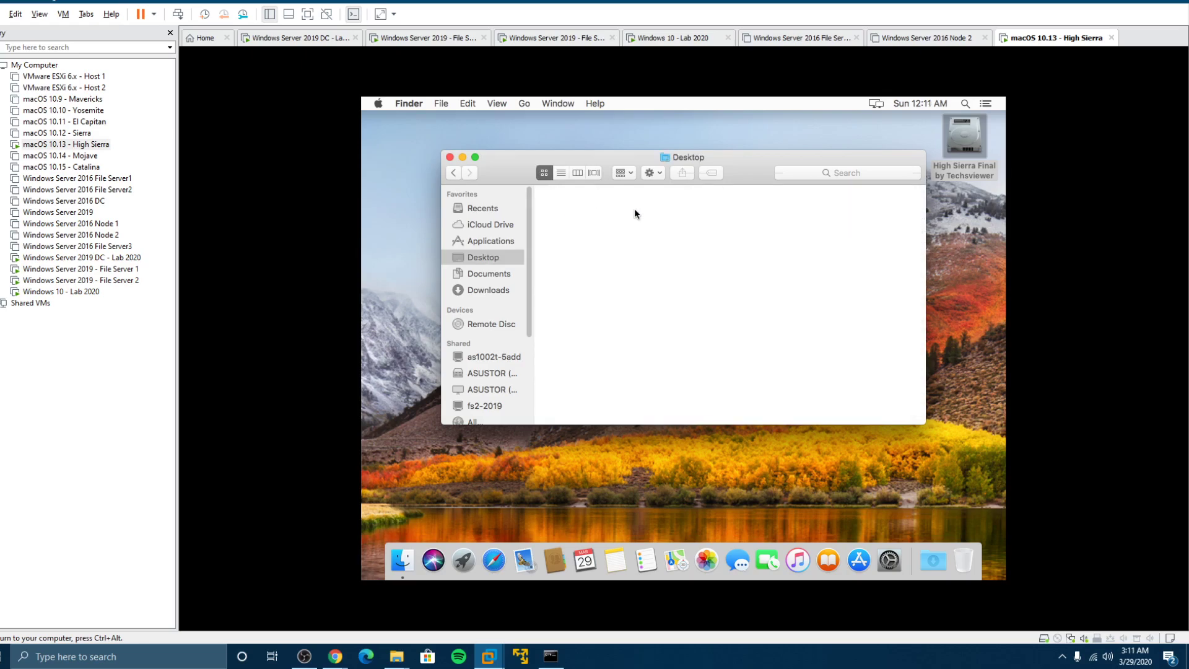
{"action": "left_click", "coordinate": [454, 173]}
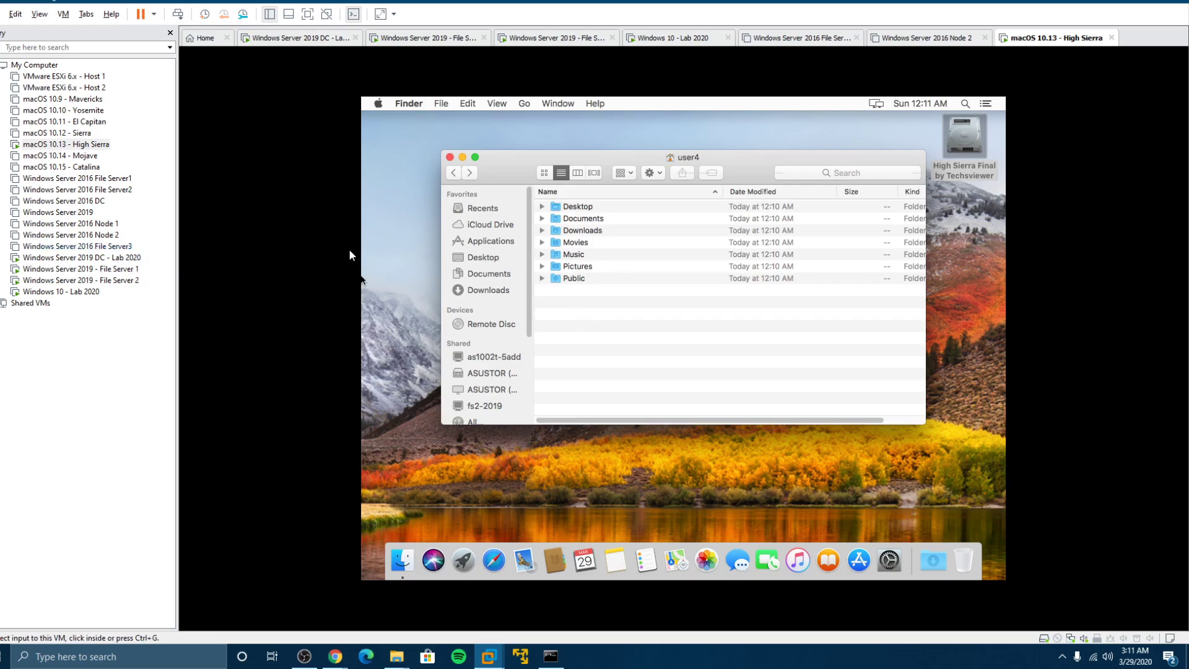
{"action": "left_click", "coordinate": [449, 158]}
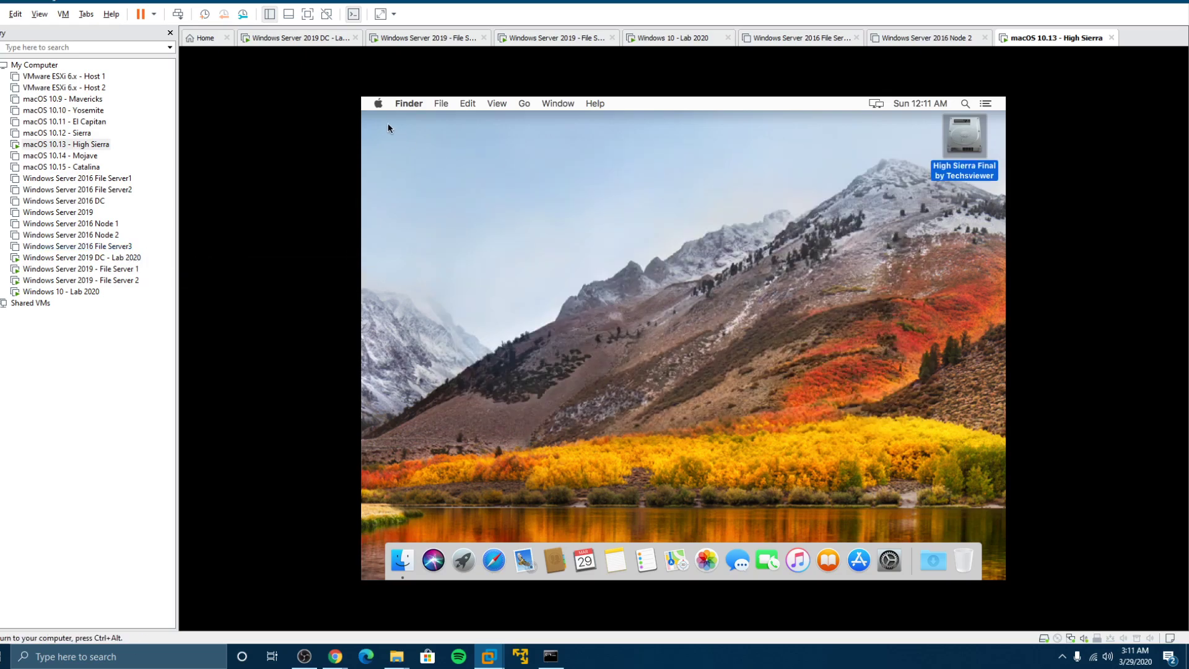
Open Users & Groups in System Preferences and expand User4's group list
{"action": "left_click", "coordinate": [377, 104]}
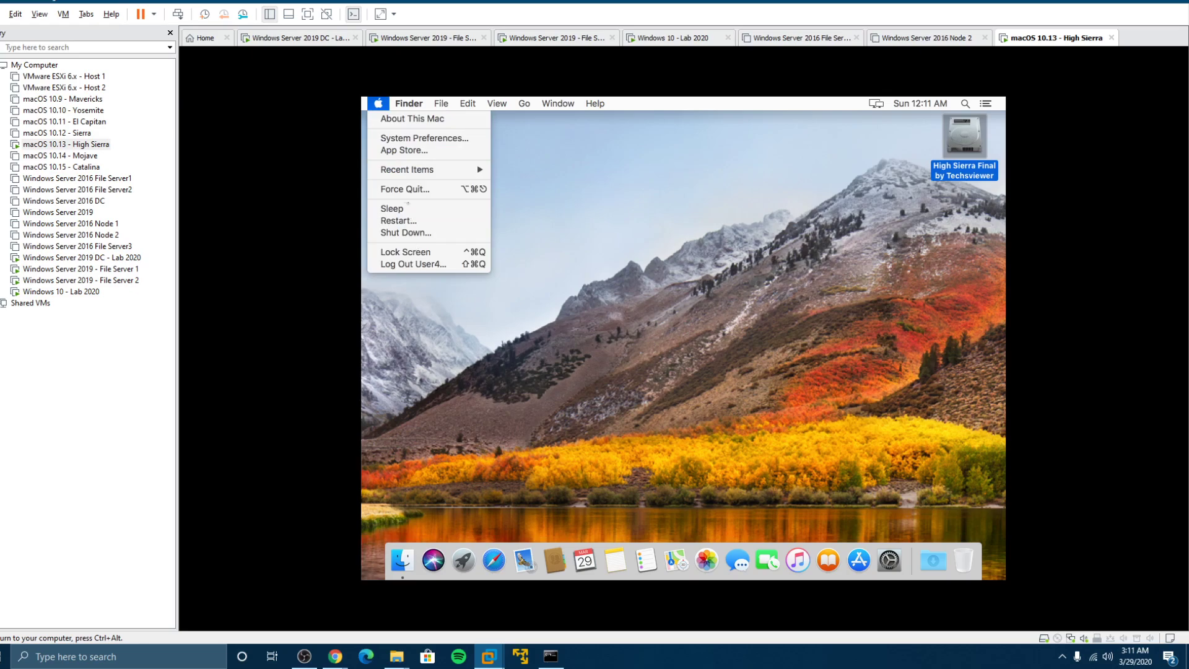
{"action": "left_click", "coordinate": [399, 139]}
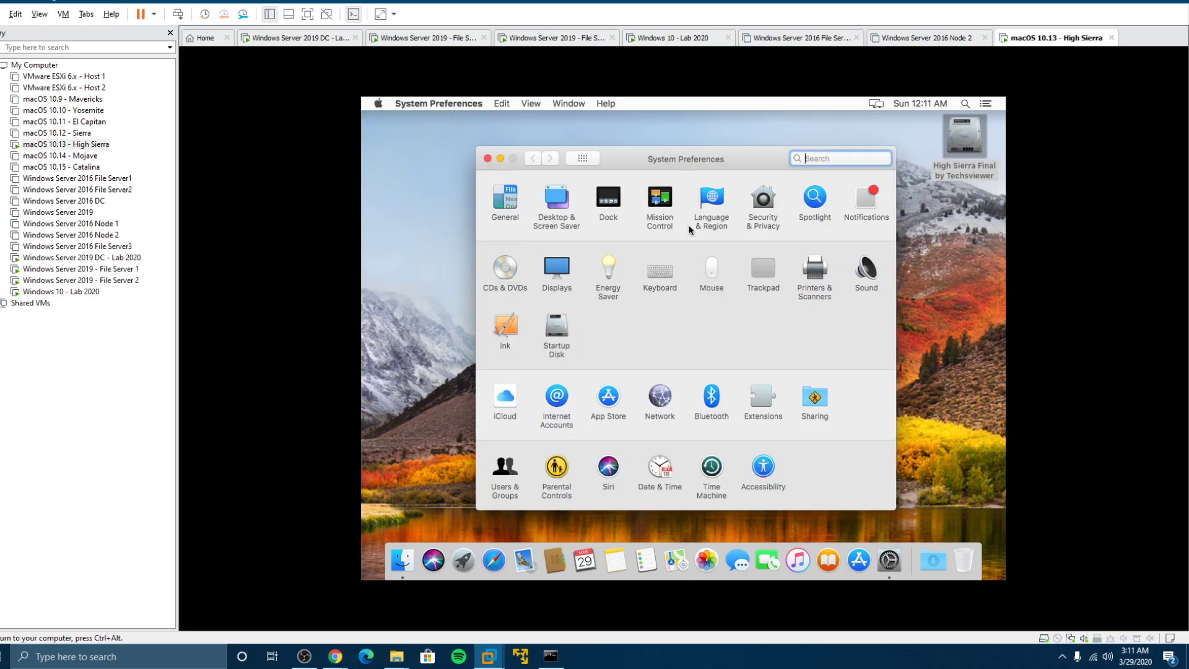
{"action": "left_click", "coordinate": [503, 469]}
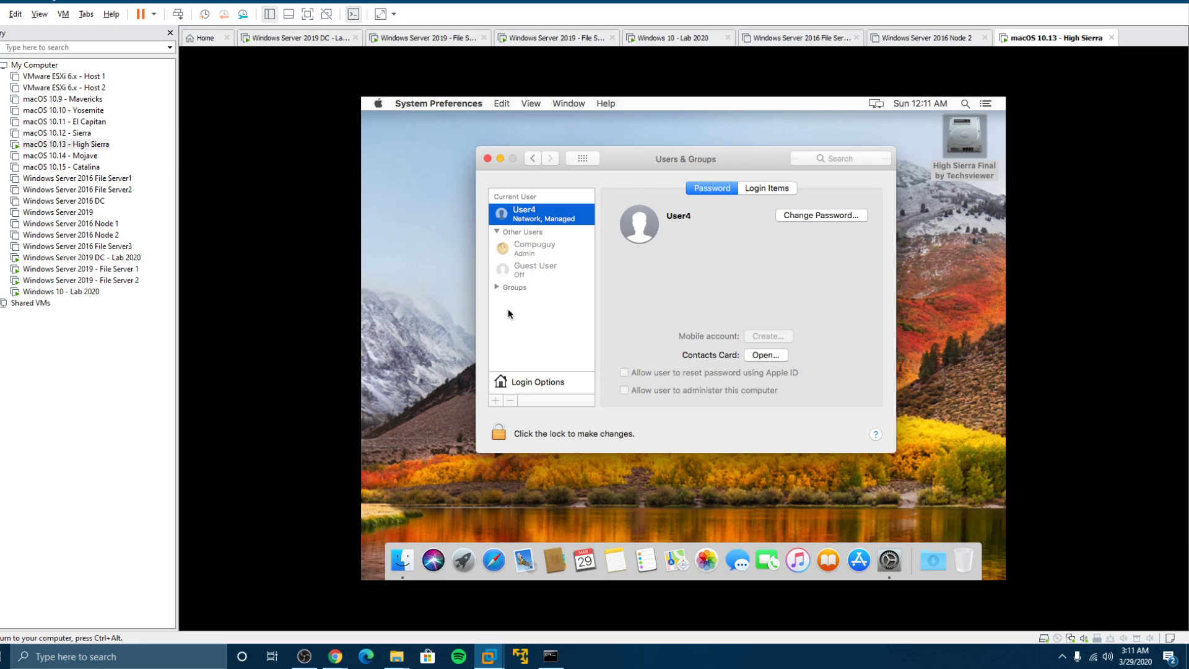
{"action": "left_click", "coordinate": [496, 287]}
Close and reopen Users & Groups on the High Sierra VM after briefly viewing the DC
{"action": "left_click", "coordinate": [487, 159]}
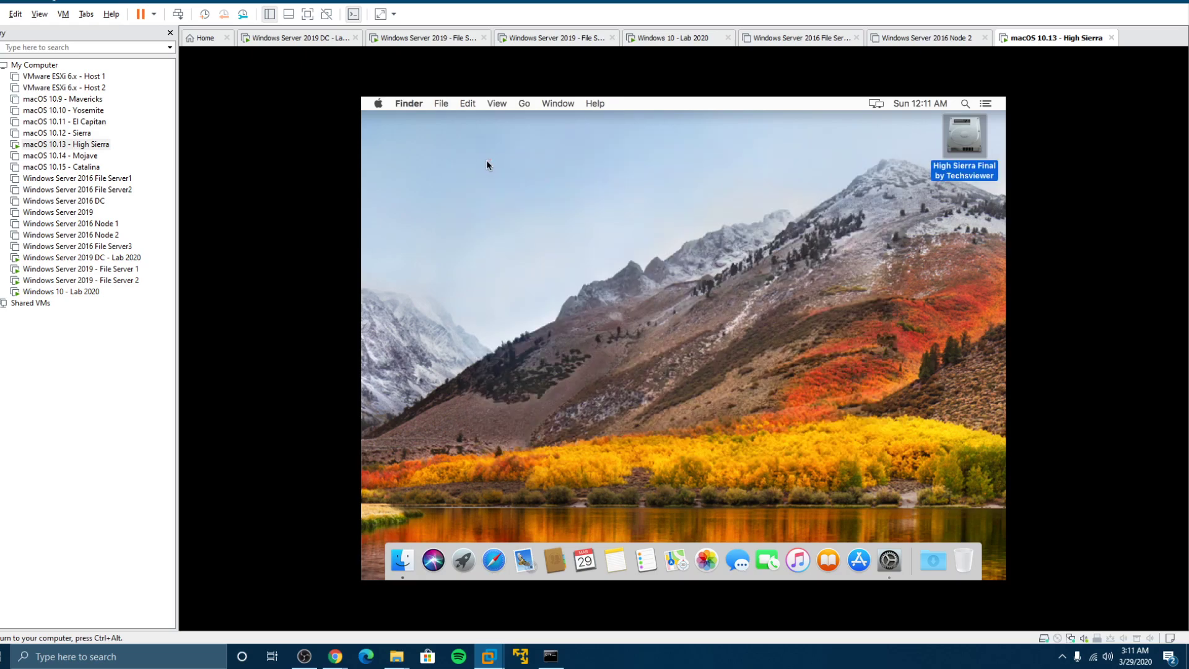
{"action": "left_click", "coordinate": [93, 259]}
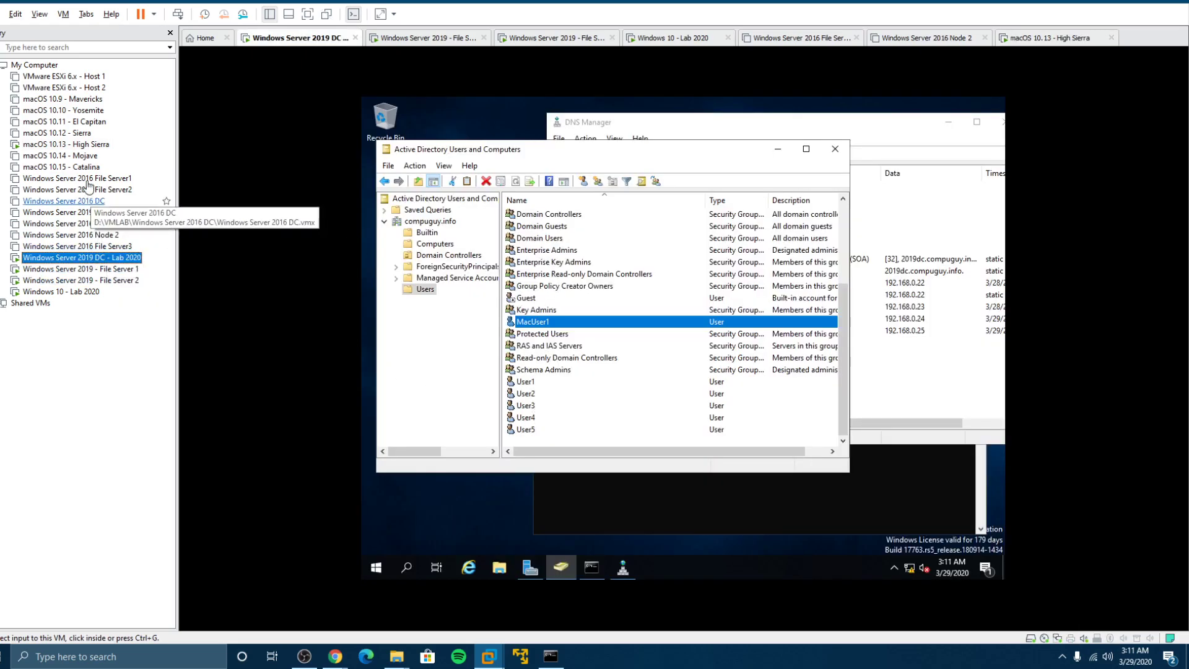
{"action": "left_click", "coordinate": [69, 145]}
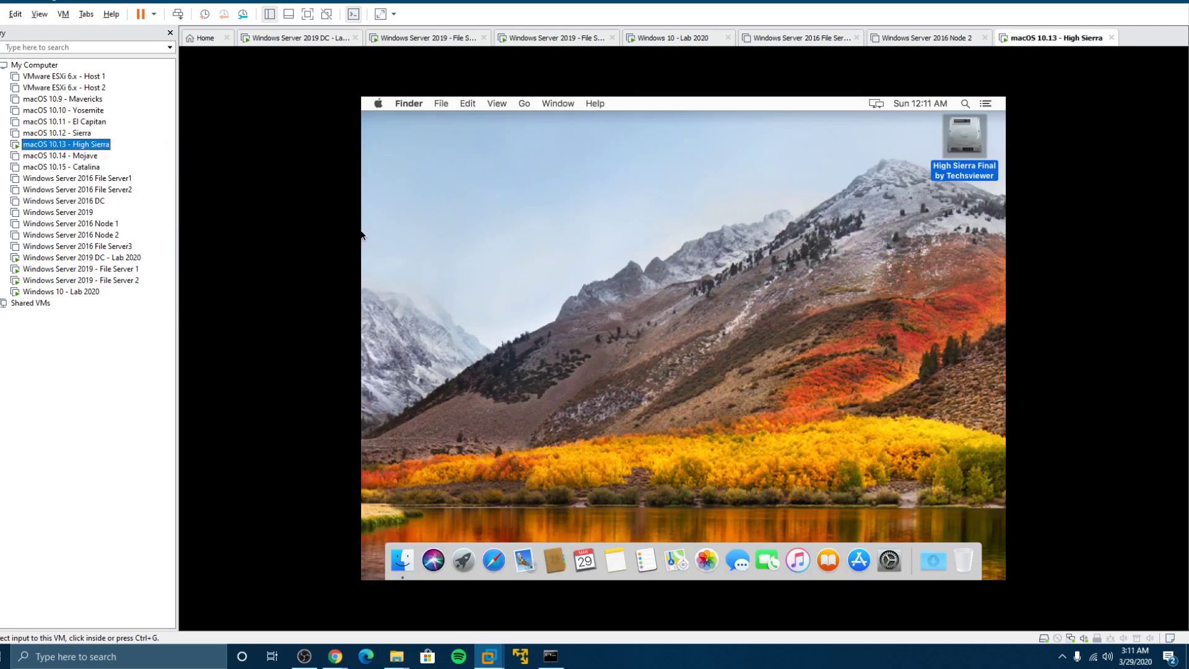
{"action": "left_click", "coordinate": [575, 148]}
{"action": "left_click", "coordinate": [377, 104]}
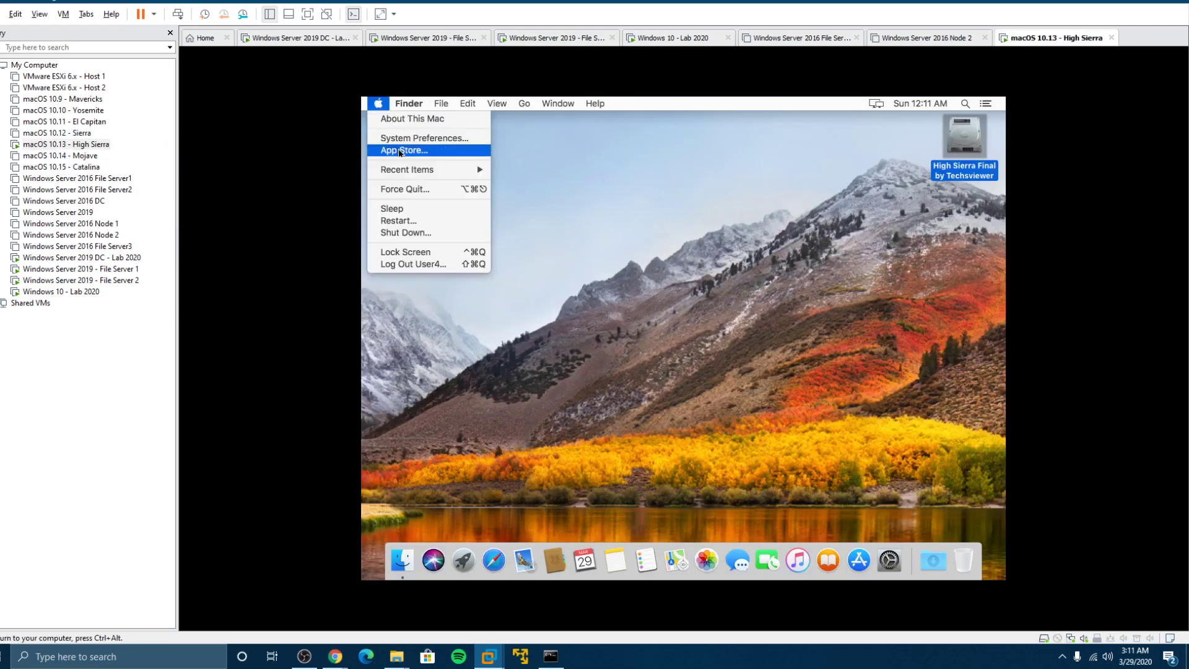
{"action": "left_click", "coordinate": [430, 138]}
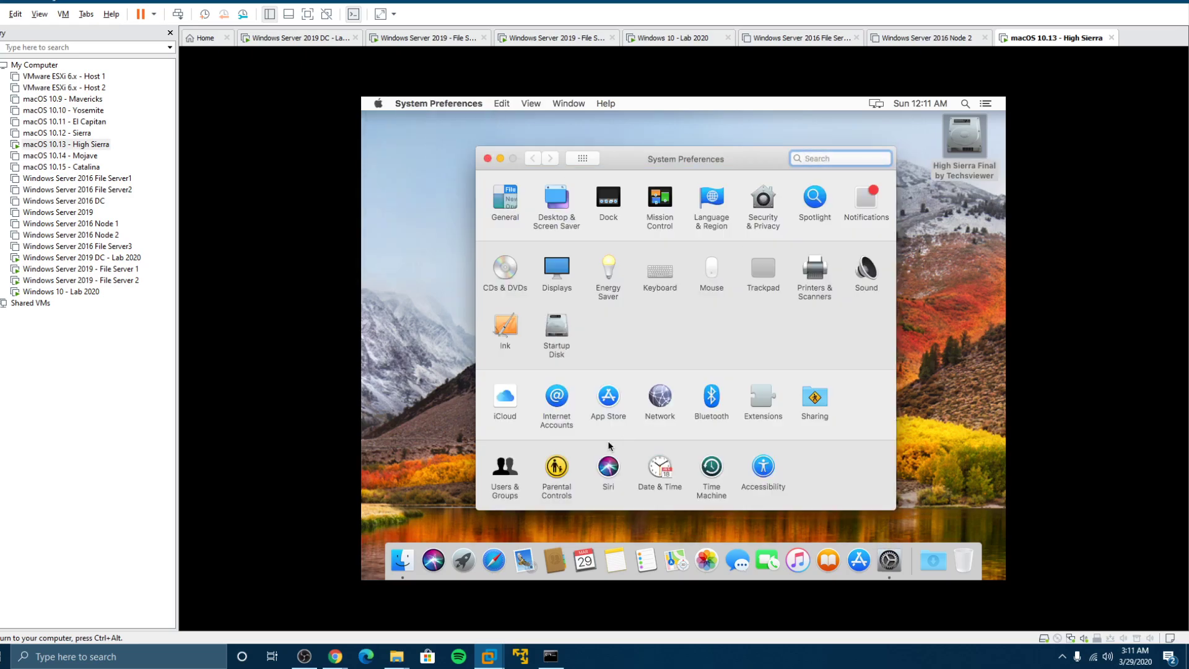
{"action": "left_click", "coordinate": [514, 467]}
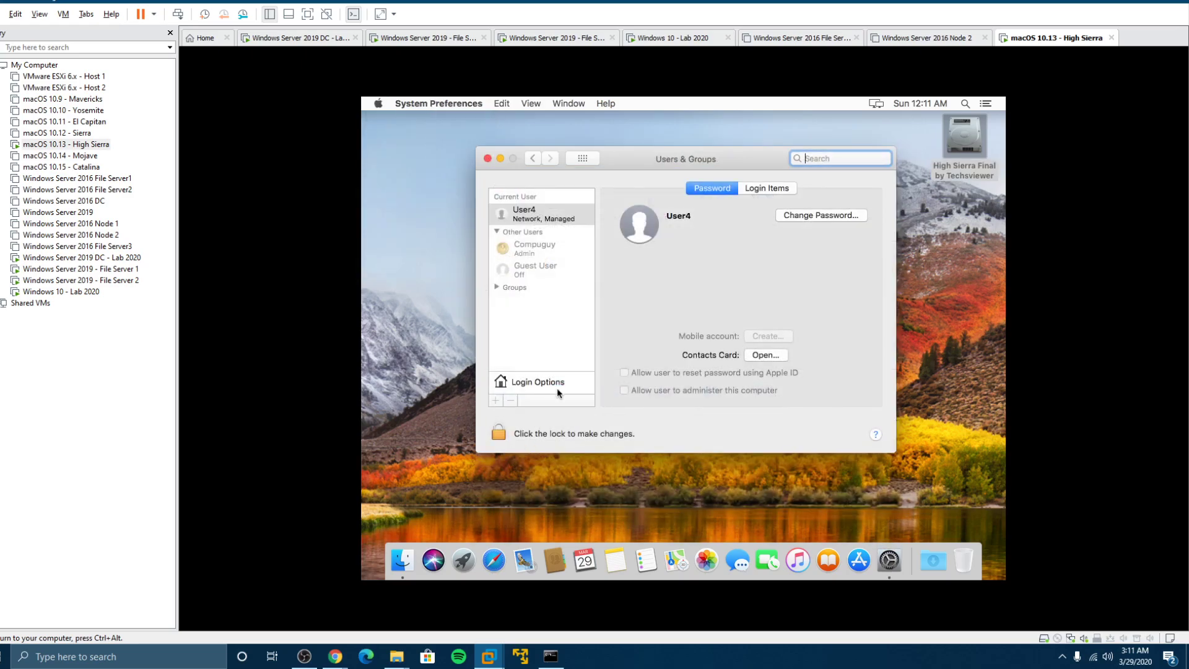
Unlock Users & Groups with the administrator user name and password
{"action": "left_click", "coordinate": [498, 432]}
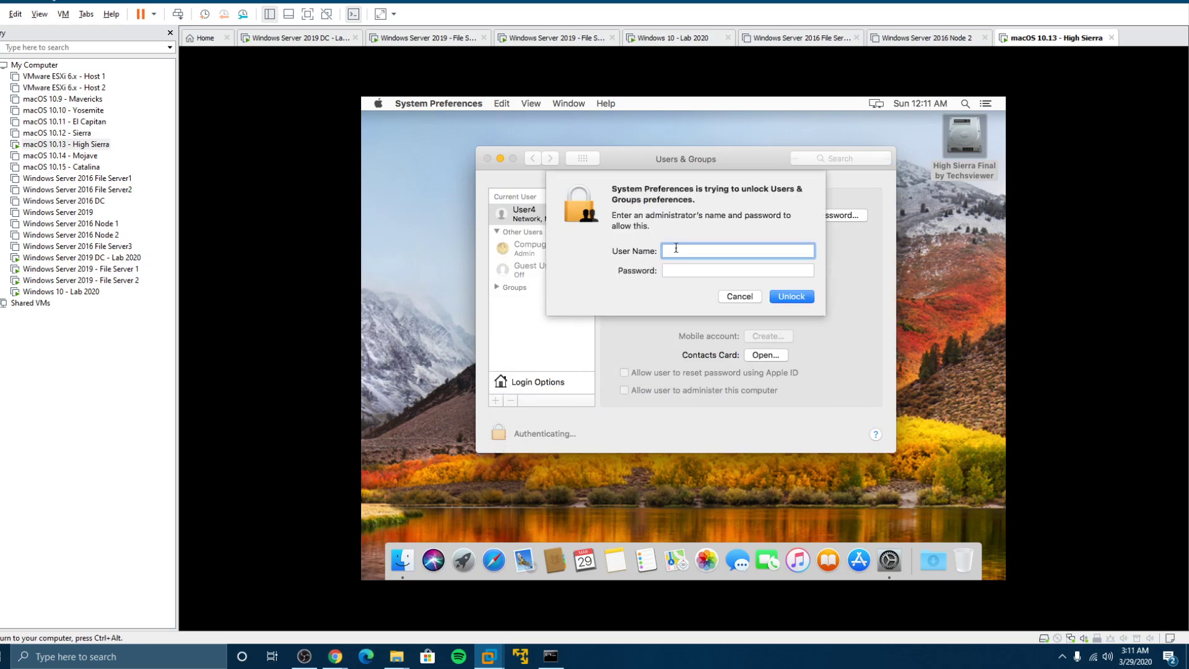
{"action": "type", "text": "Compugyuuy"}
{"action": "key", "text": "Tab"}
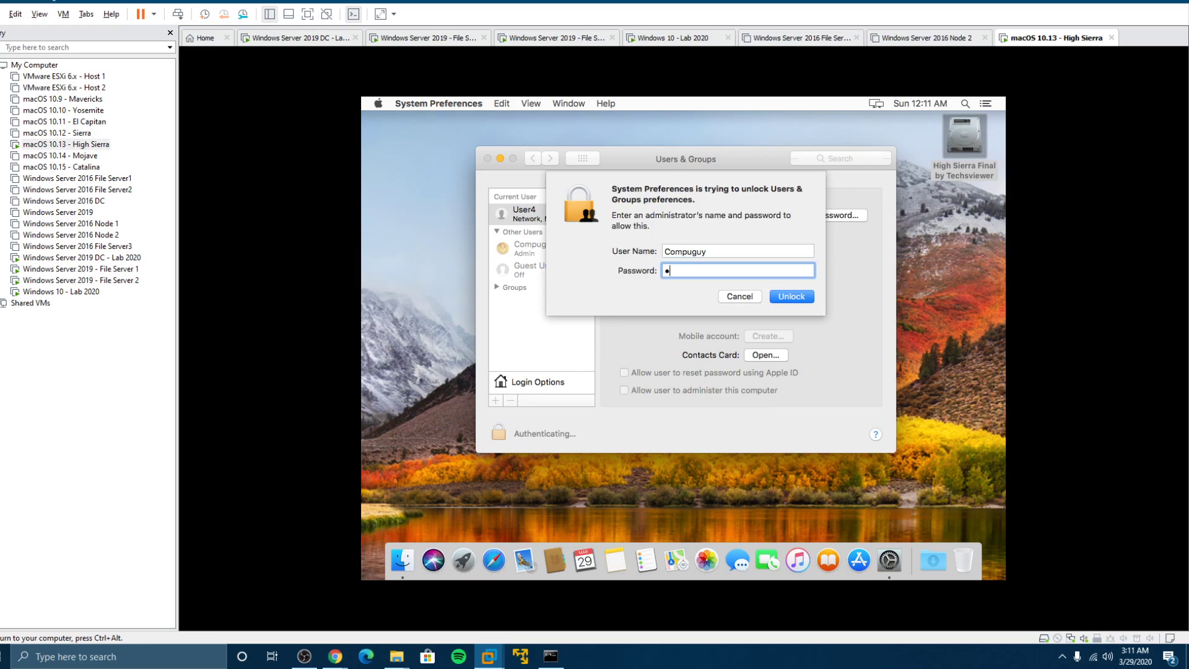
{"action": "type", "text": "••••••"}
{"action": "key", "text": "Return"}
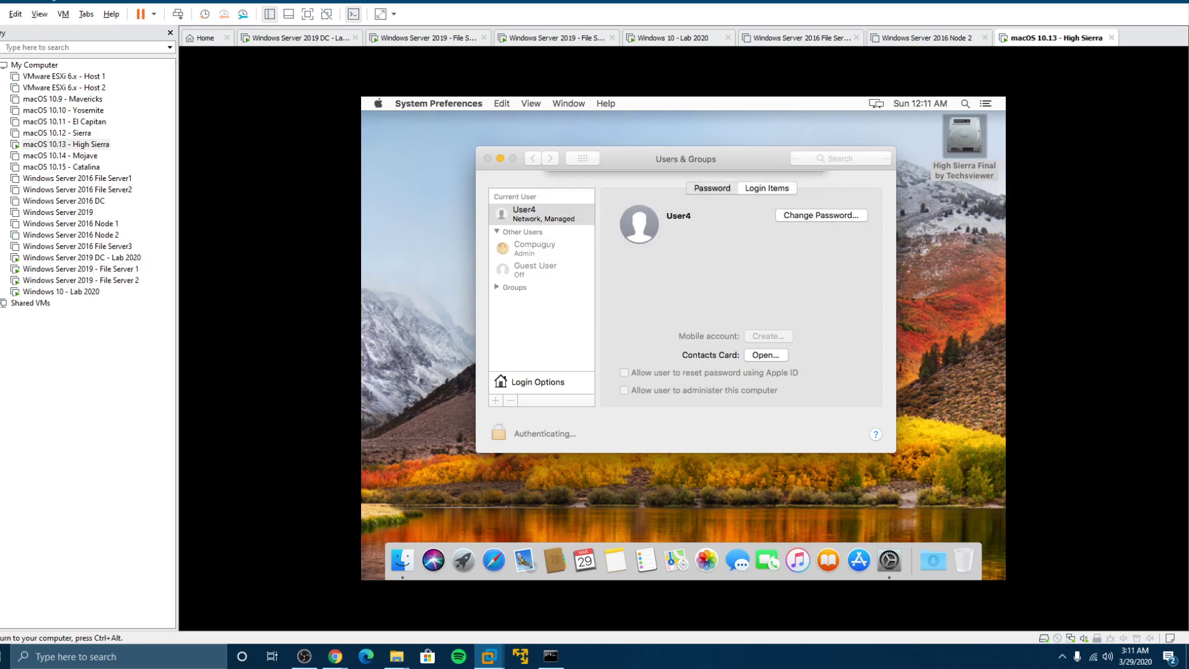
In Login Options, edit the network account servers and select COMPUGUY
{"action": "left_click", "coordinate": [534, 387]}
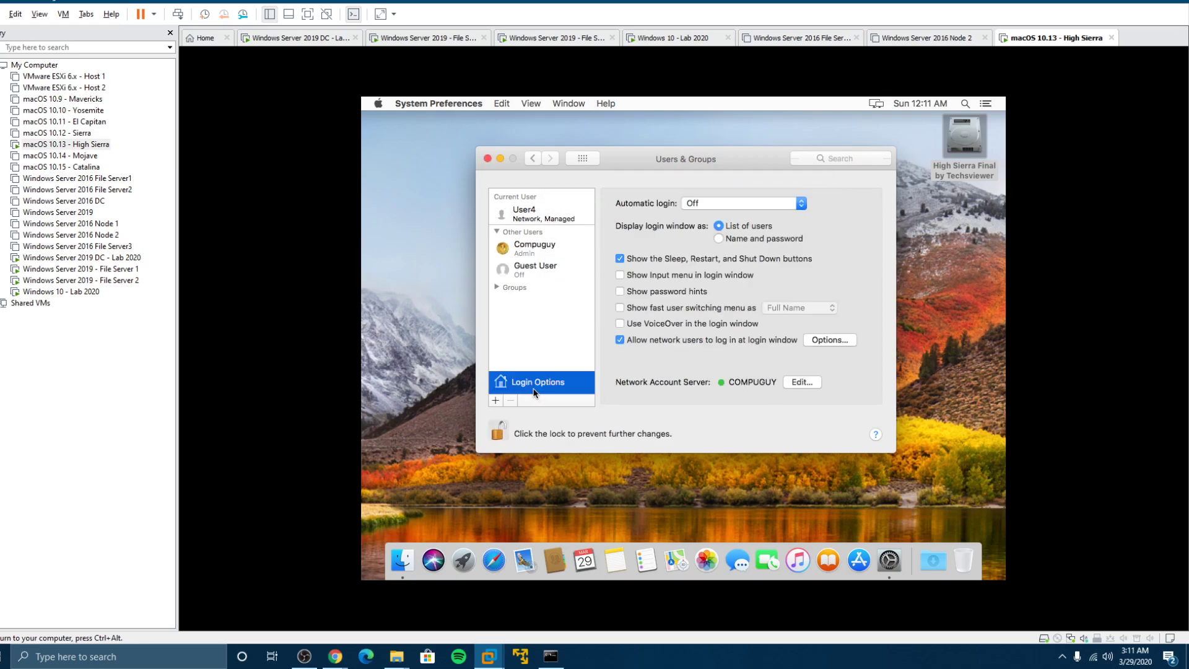
{"action": "left_click", "coordinate": [800, 382]}
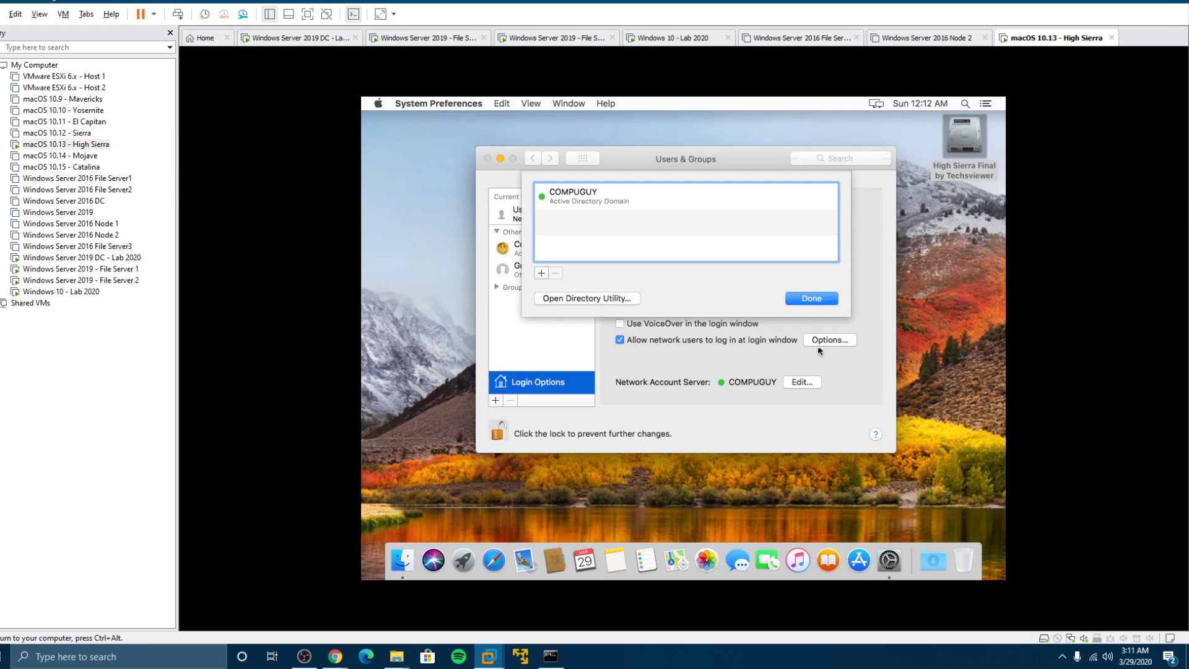
{"action": "left_click", "coordinate": [596, 202]}
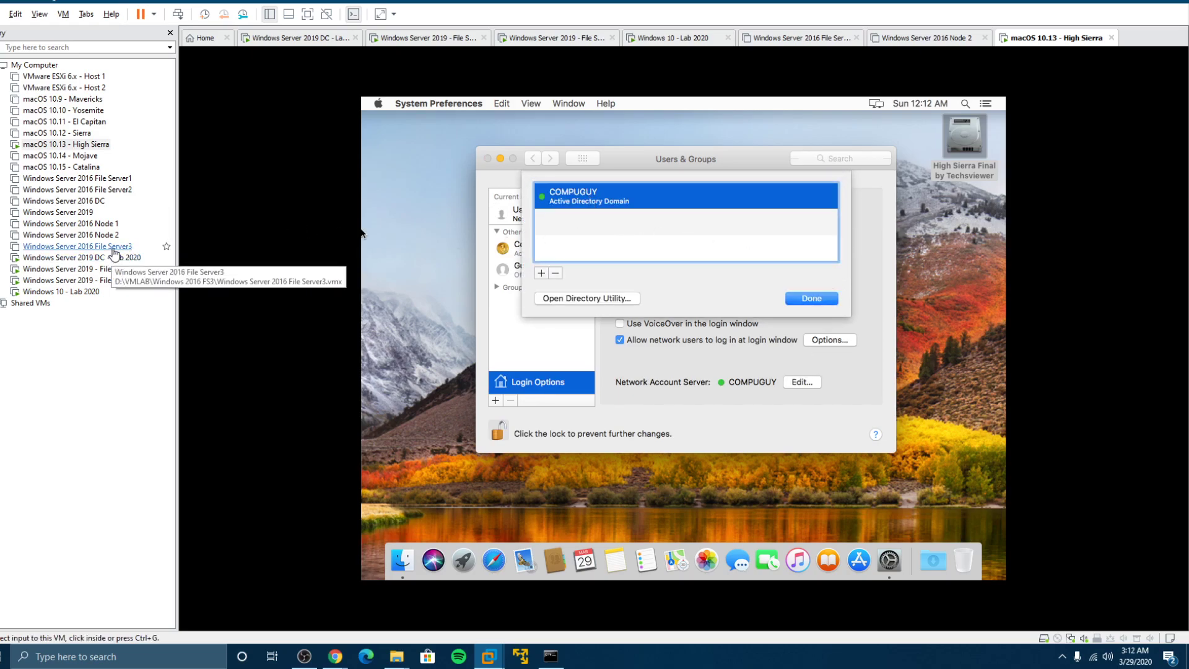
Check the machighsierra computer account in the DC's Computers list
{"action": "left_click", "coordinate": [136, 260]}
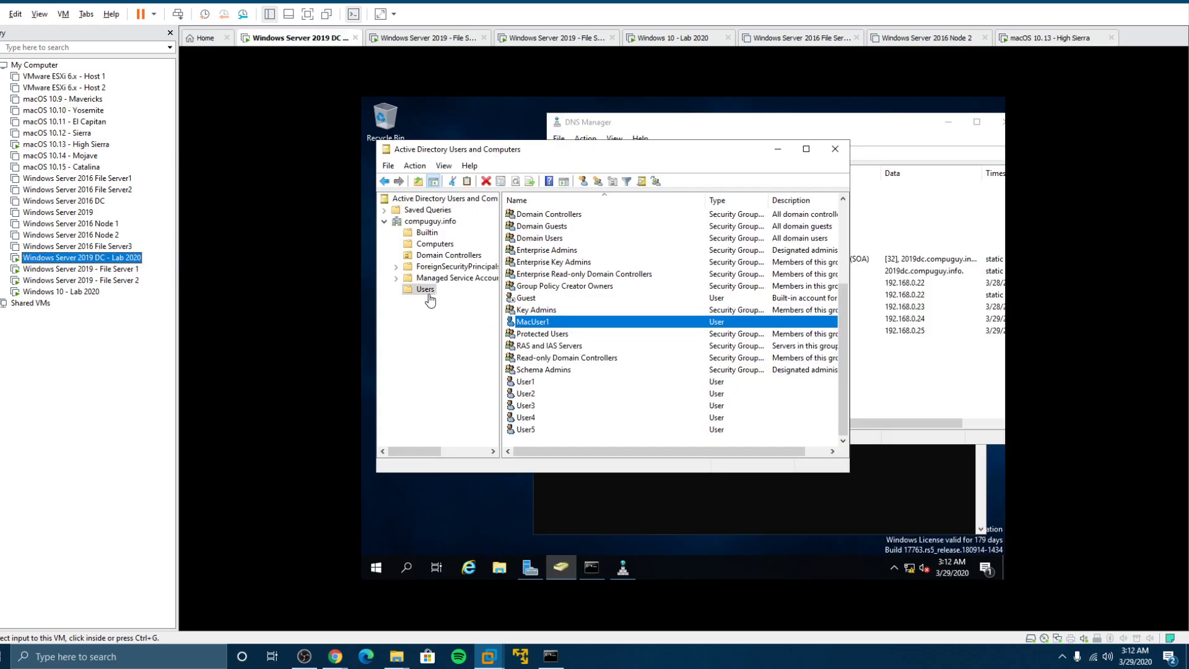
{"action": "left_click", "coordinate": [421, 244]}
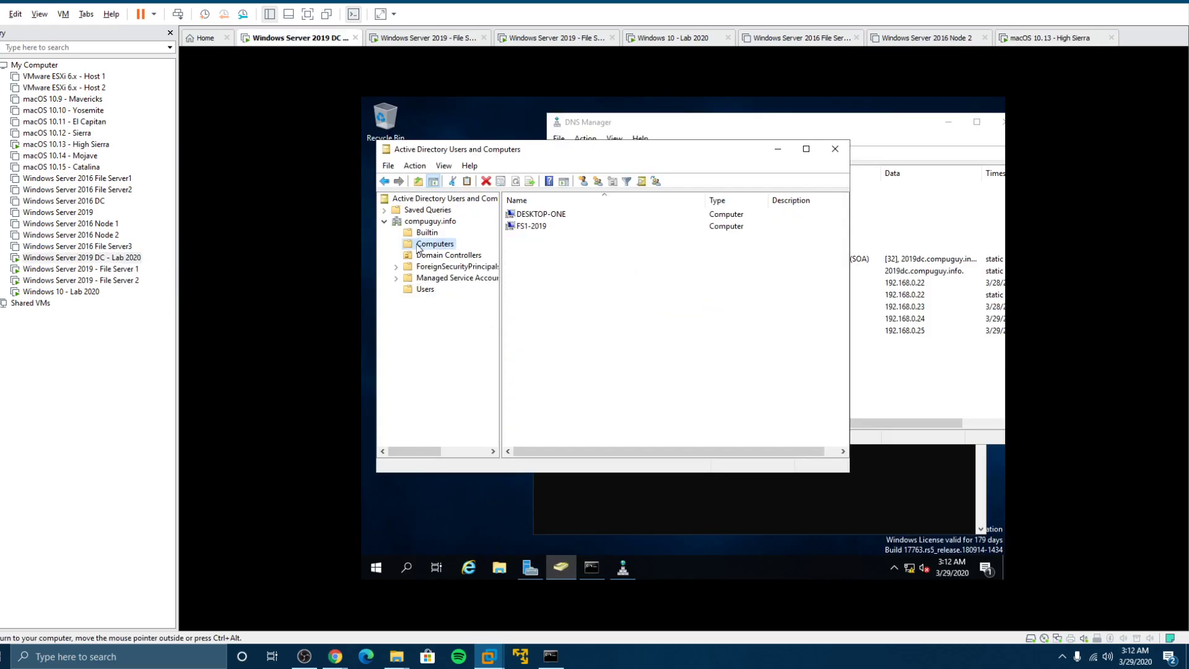
{"action": "left_click", "coordinate": [543, 216]}
{"action": "left_click", "coordinate": [526, 251]}
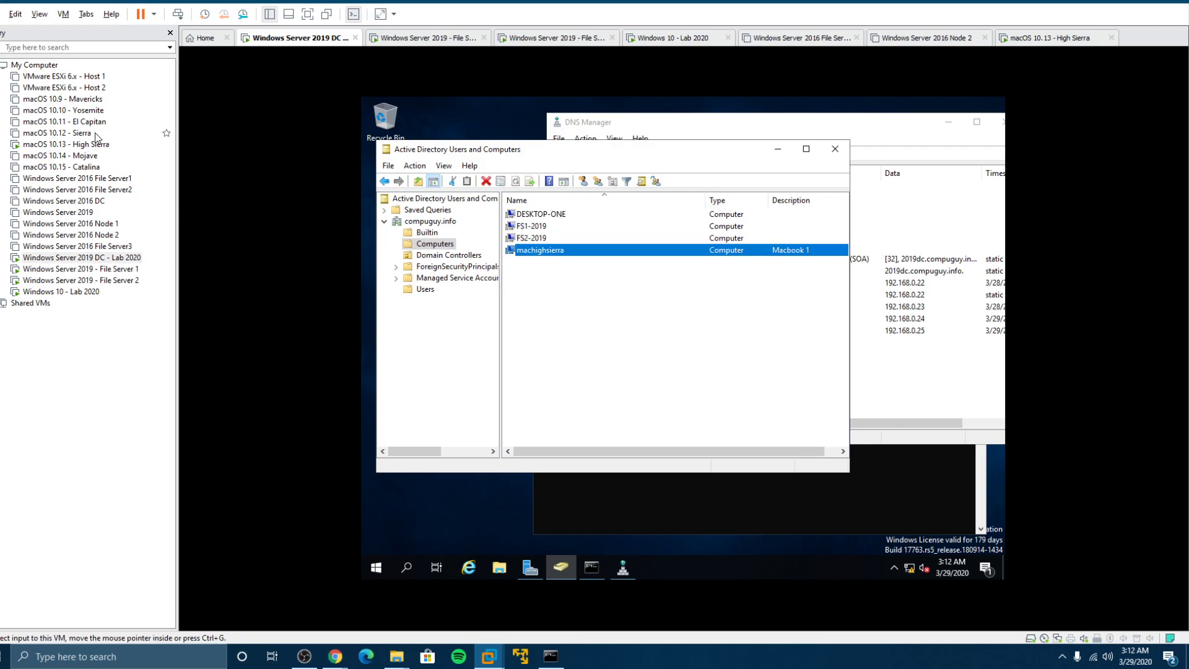
{"action": "left_click", "coordinate": [77, 147]}
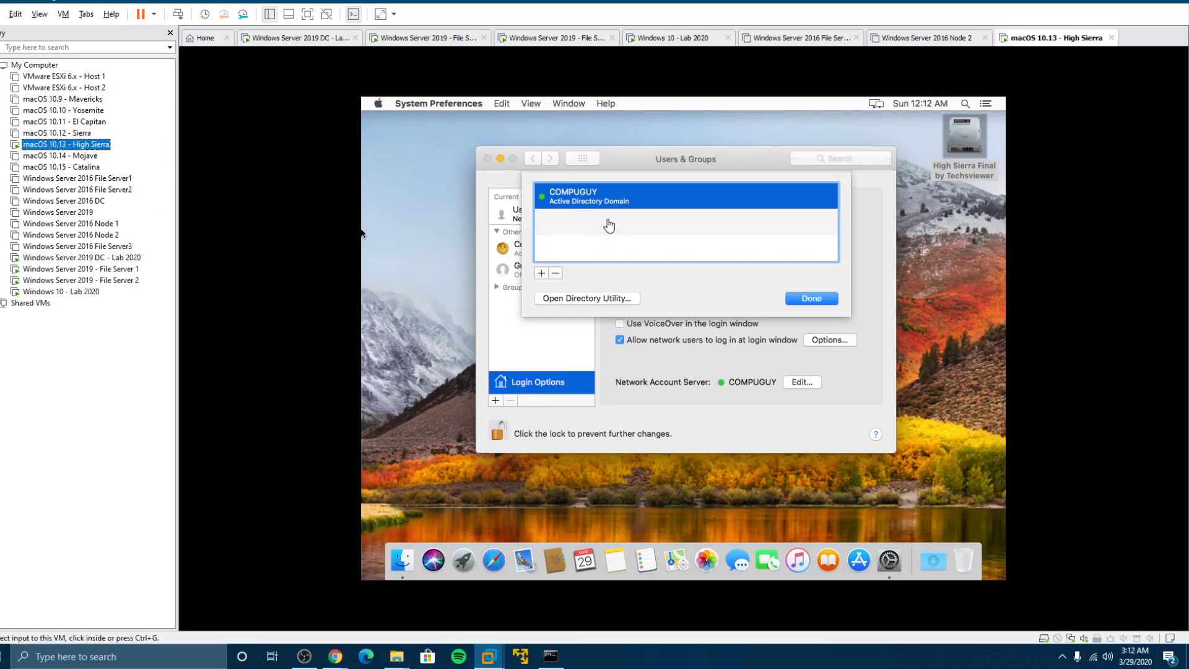
Remove COMPUGUY with domain admin credentials, unbinding the Mac, and close the server list
{"action": "left_click", "coordinate": [553, 276]}
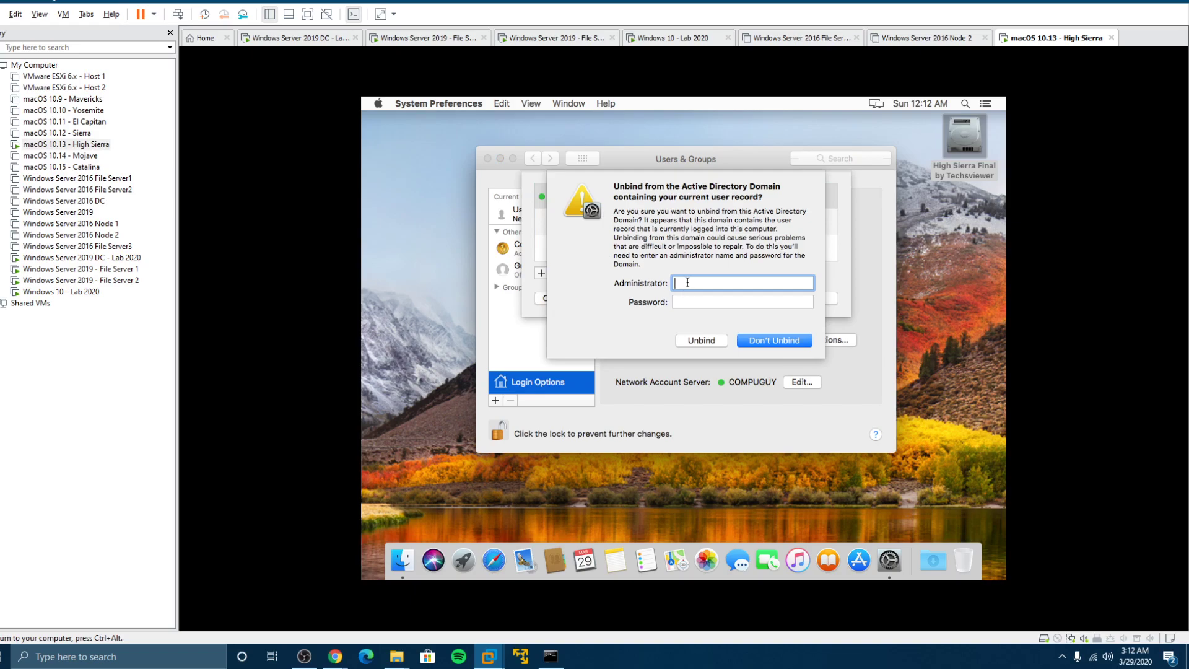
{"action": "type", "text": "Compuguy"}
{"action": "key", "text": "Tab"}
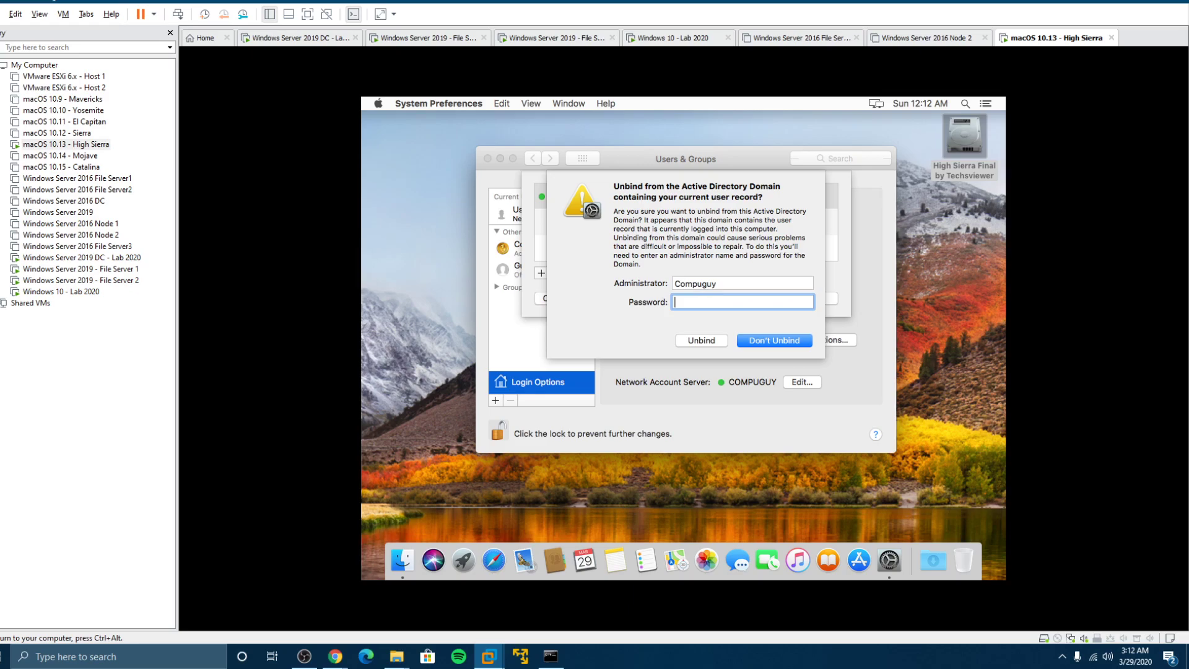
{"action": "type", "text": "••••••••••"}
{"action": "left_click", "coordinate": [688, 340]}
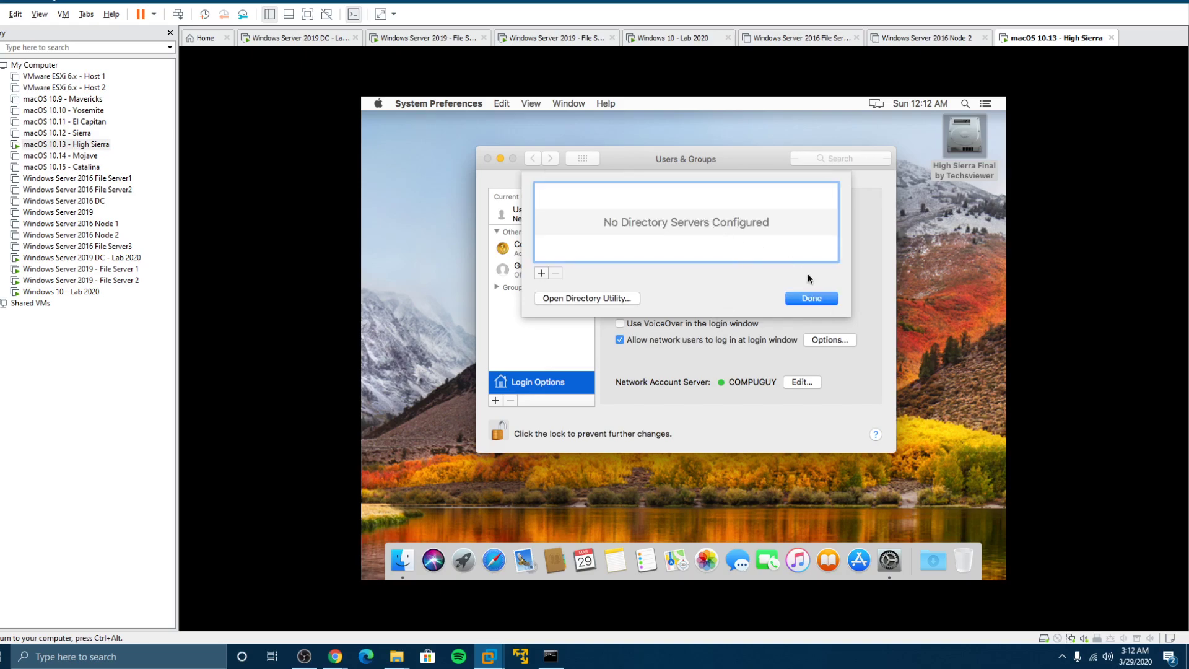
{"action": "left_click", "coordinate": [812, 298]}
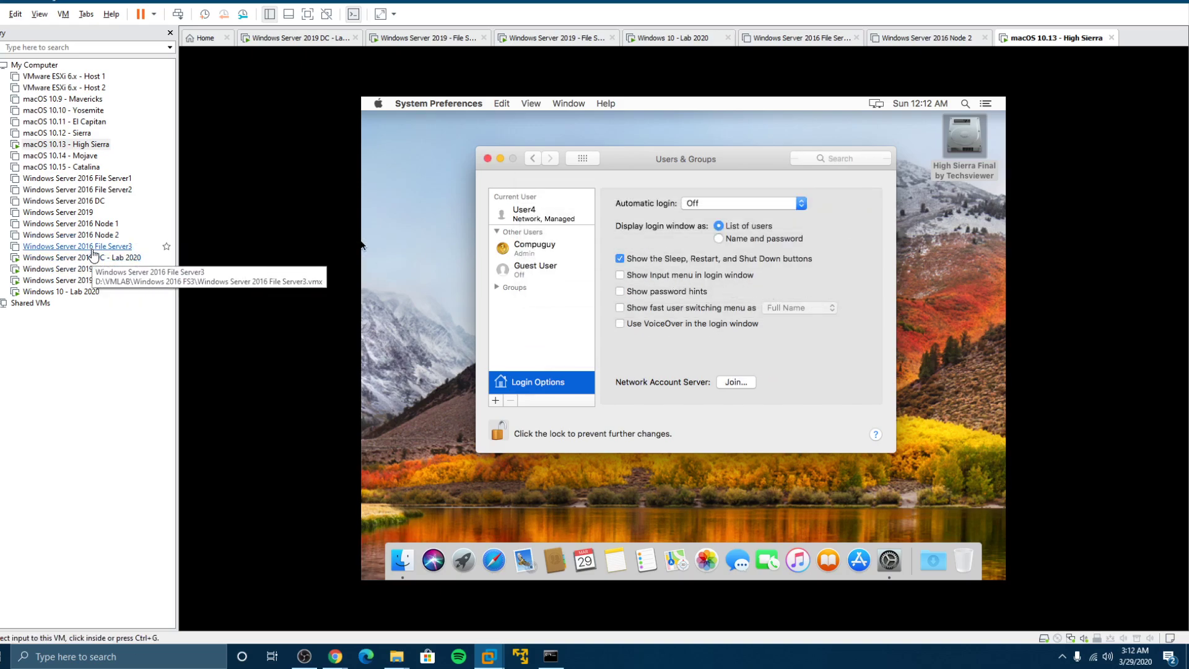
Refresh the DC's Computers list to verify machighsierra is gone, then return to the Mac
{"action": "left_click", "coordinate": [99, 257]}
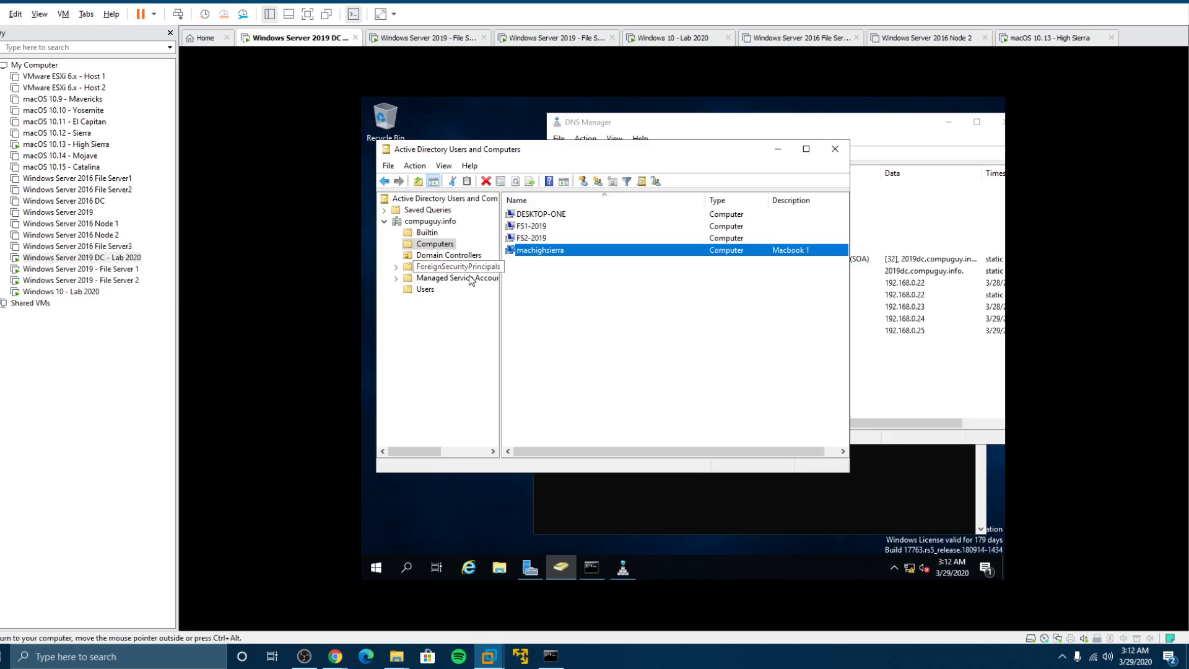
{"action": "right_click", "coordinate": [606, 321]}
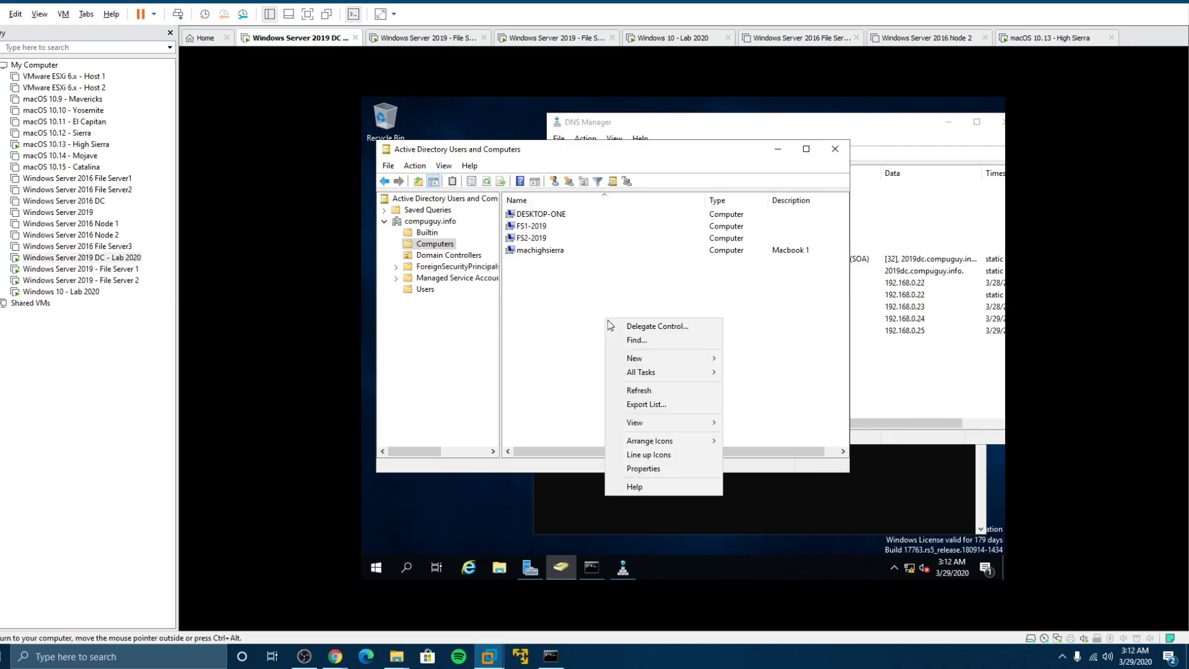
{"action": "left_click", "coordinate": [656, 388]}
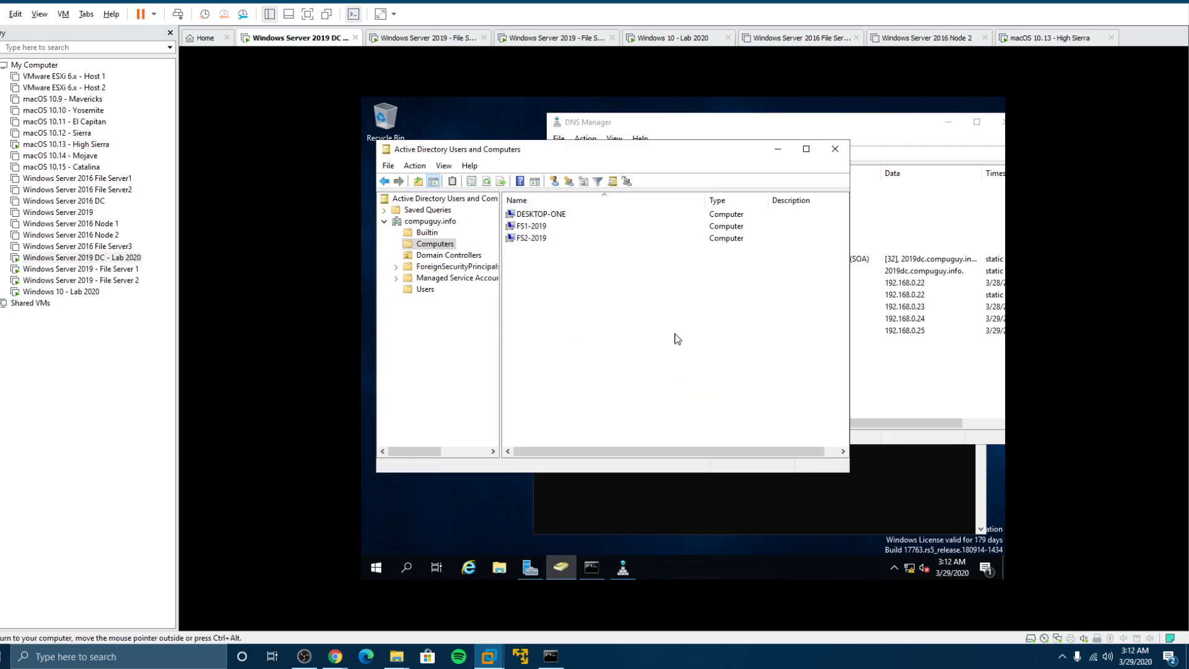
{"action": "left_click", "coordinate": [99, 146]}
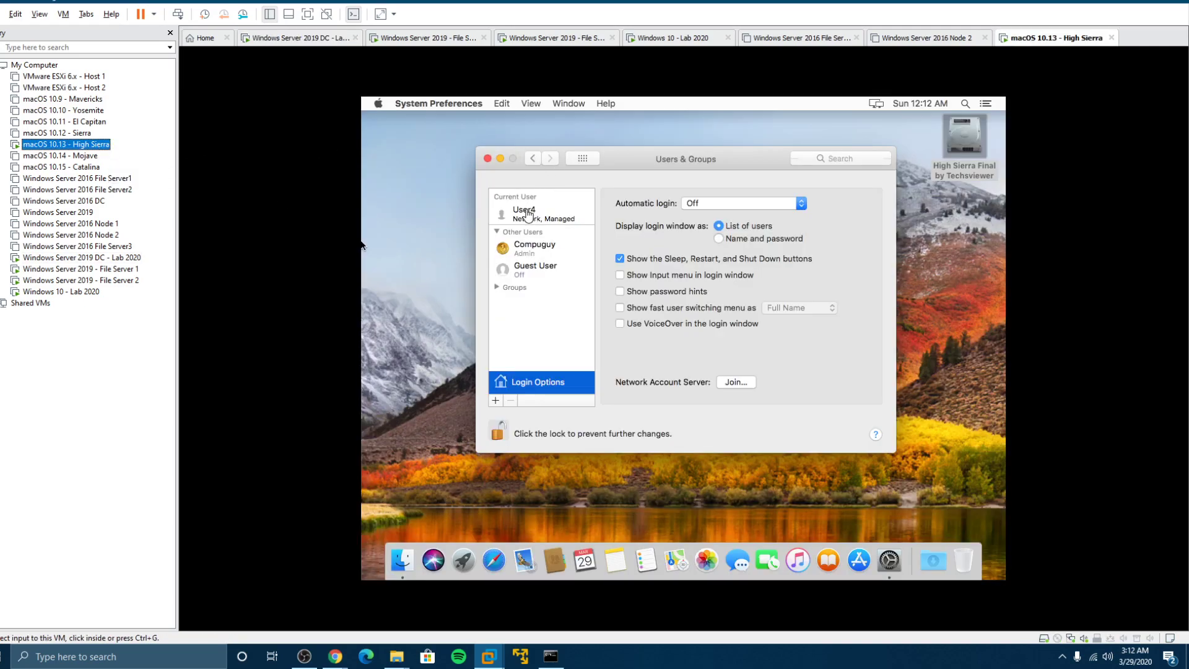
Close Users & Groups and open the startup disk's Users folder
{"action": "left_click", "coordinate": [487, 158]}
{"action": "double_click", "coordinate": [983, 145]}
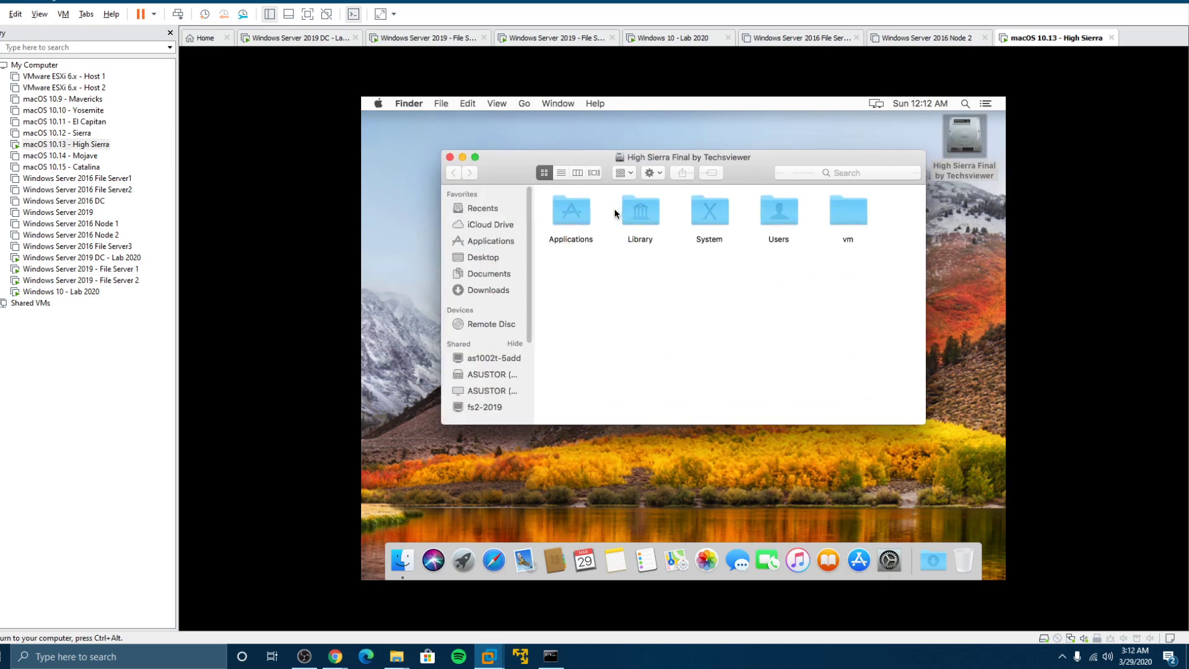
{"action": "left_click", "coordinate": [779, 220]}
{"action": "double_click", "coordinate": [778, 218]}
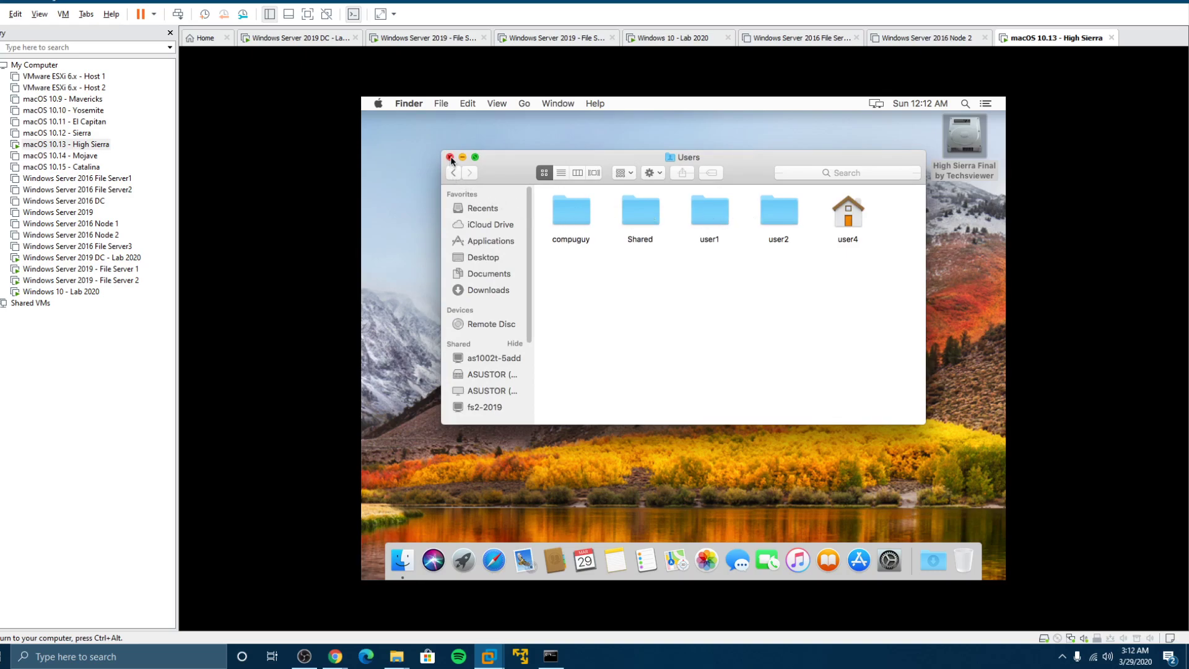
Log the network user out of the Mac
{"action": "left_click", "coordinate": [378, 104]}
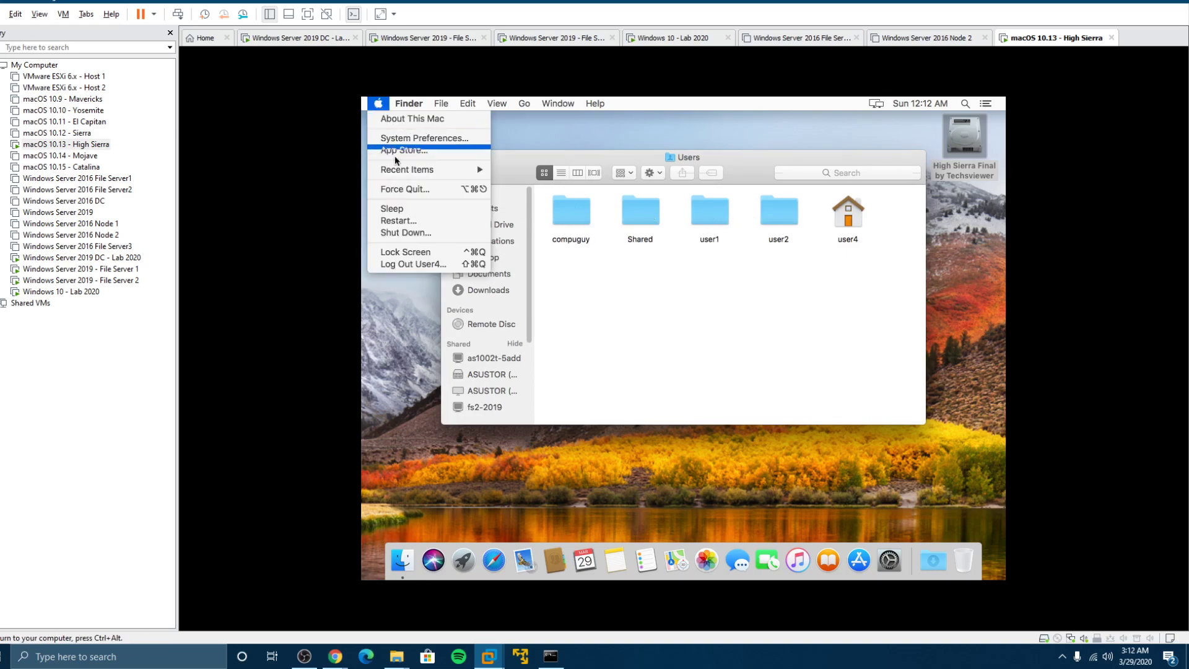
{"action": "left_click", "coordinate": [406, 264]}
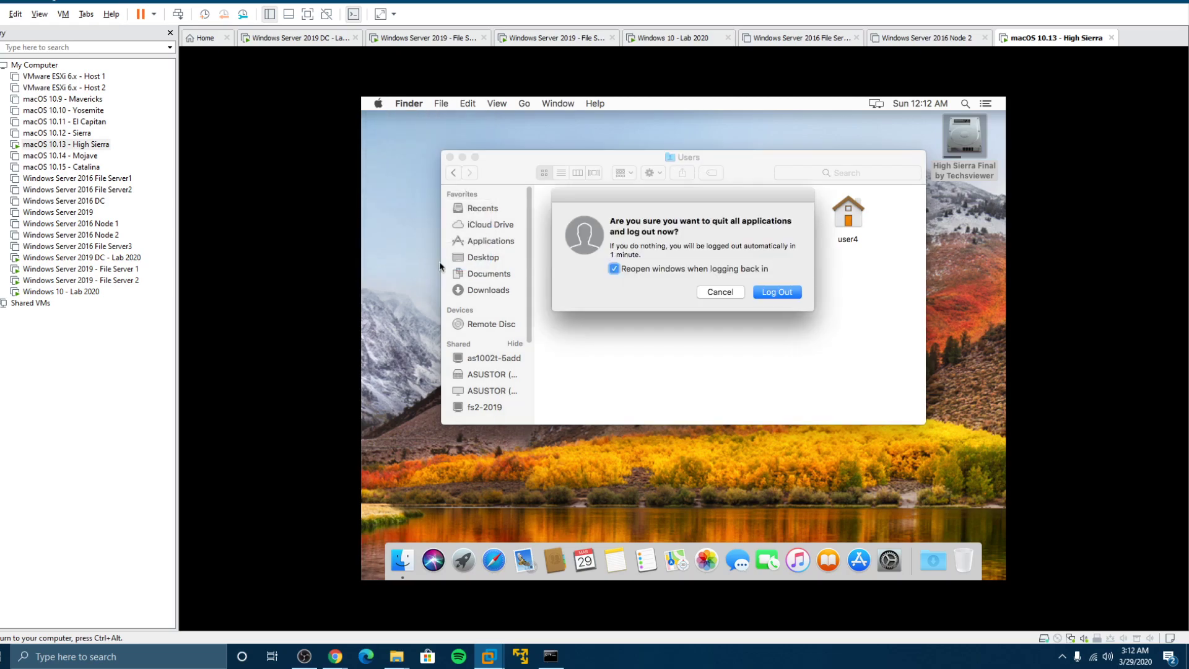
{"action": "left_click", "coordinate": [775, 292]}
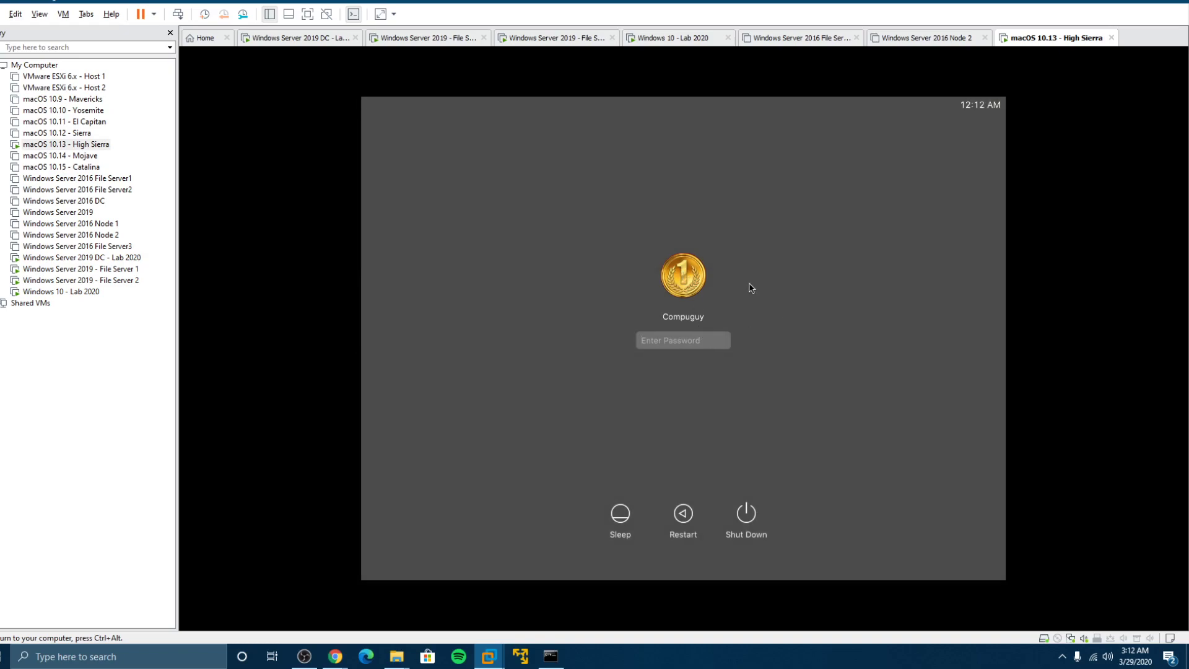
Restart the Mac from the login window, checking File Server3 while it reboots
{"action": "left_click", "coordinate": [682, 519]}
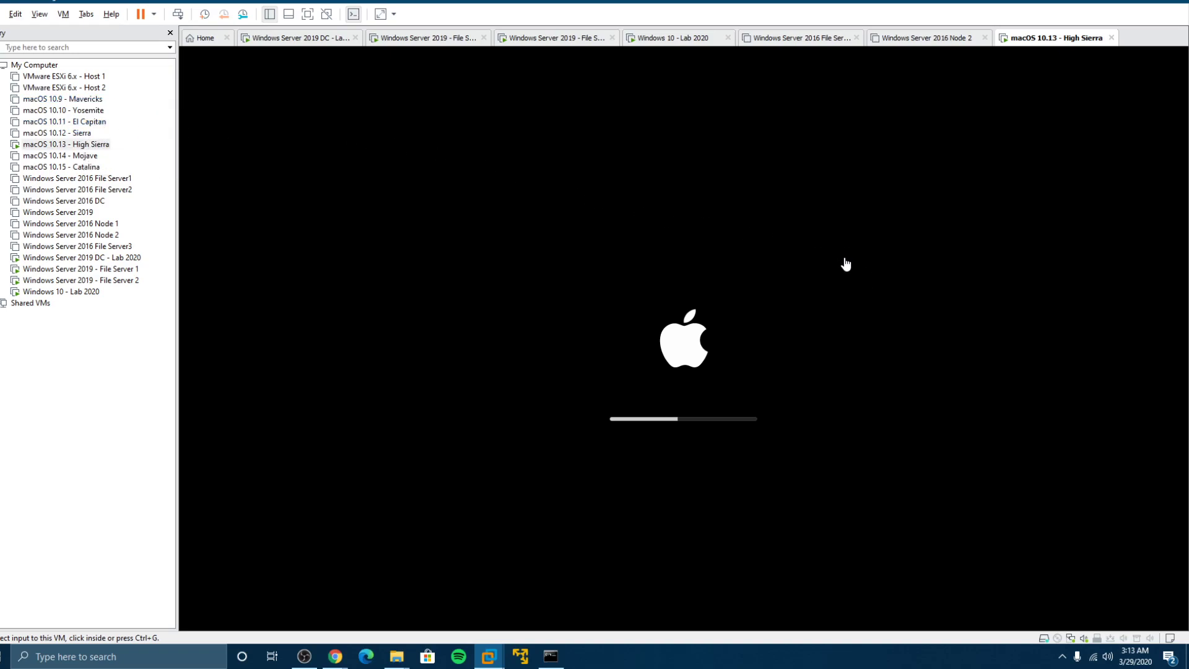
{"action": "left_click", "coordinate": [120, 246]}
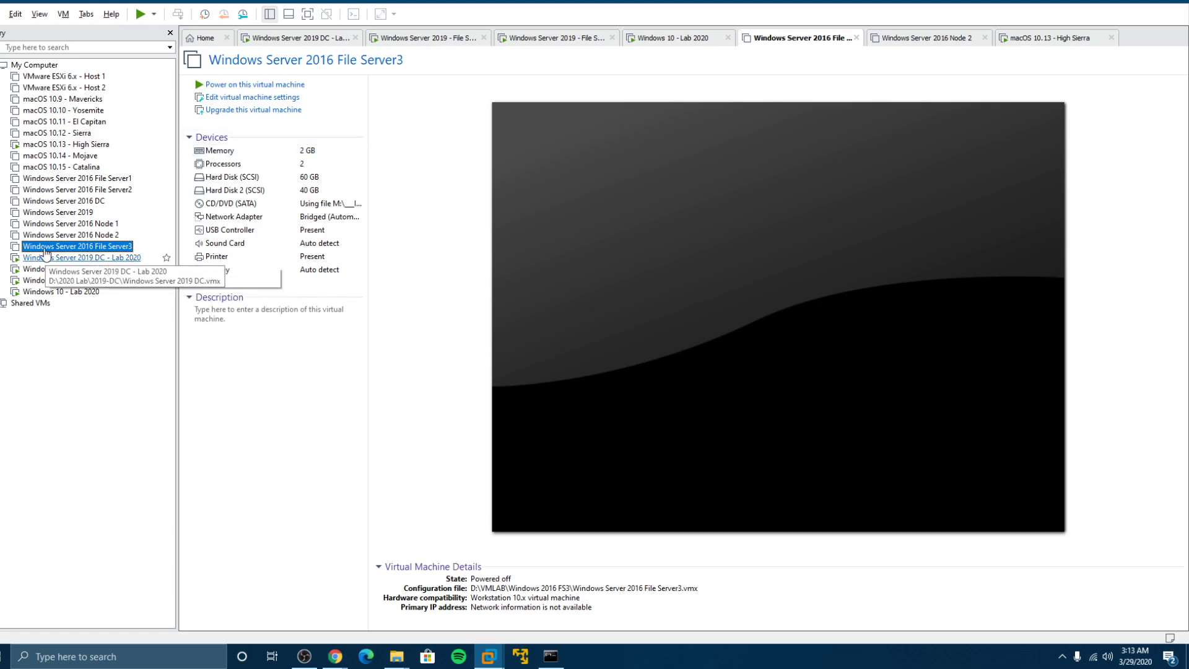
{"action": "left_click", "coordinate": [64, 149]}
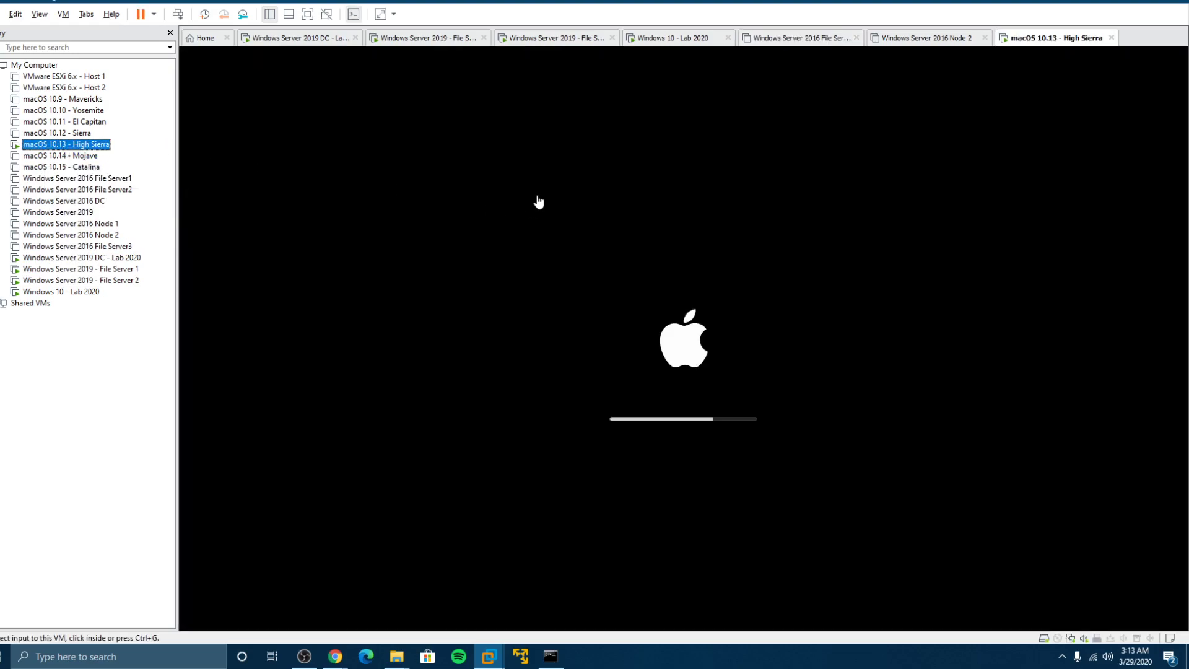